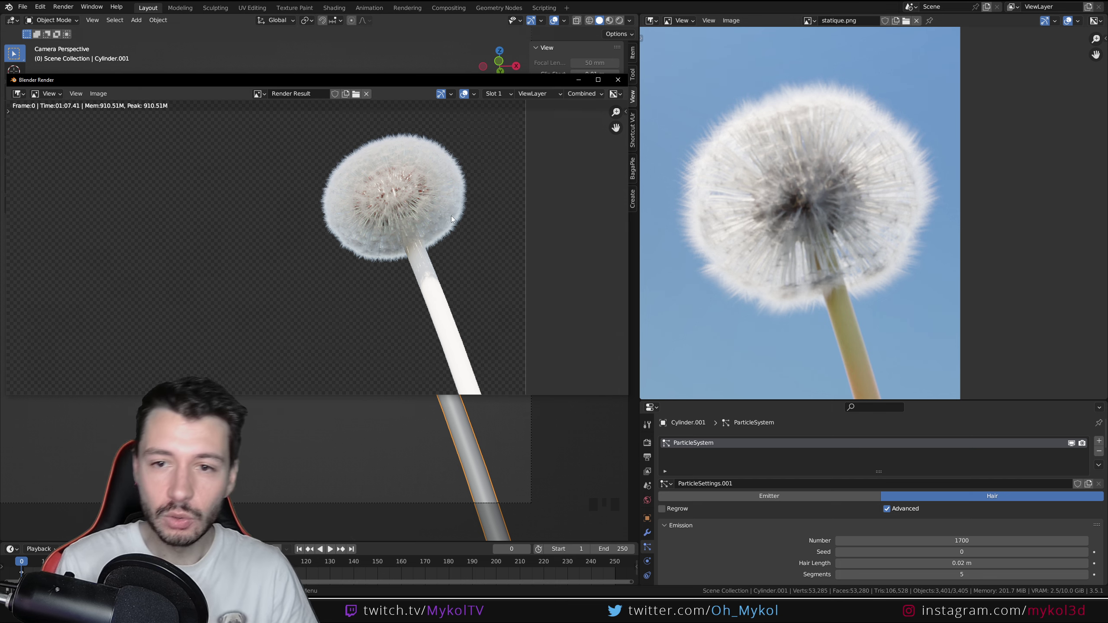
Step: Hide the dandelion stem's particle system in the viewport and switch the viewport to rendered shading
key("Escape")
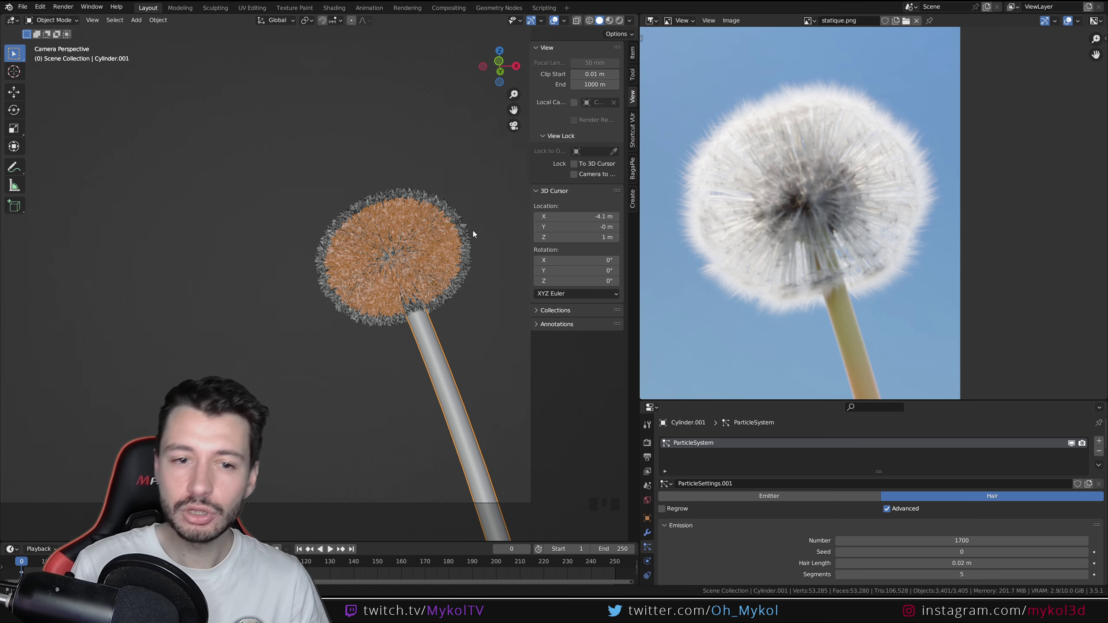
left_click(1070, 444)
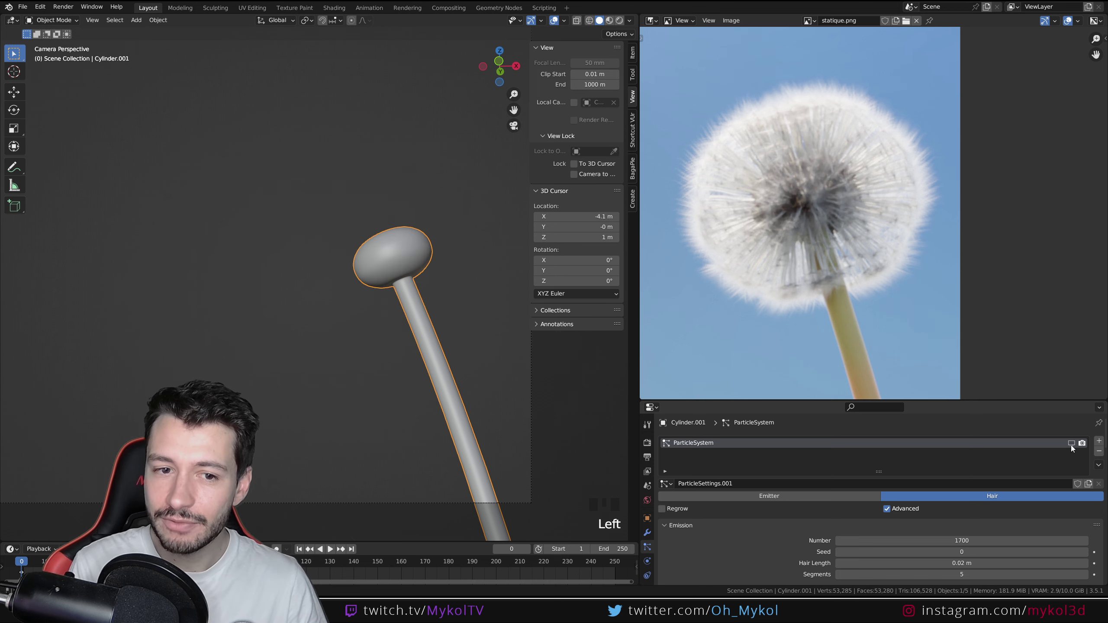
left_click(620, 21)
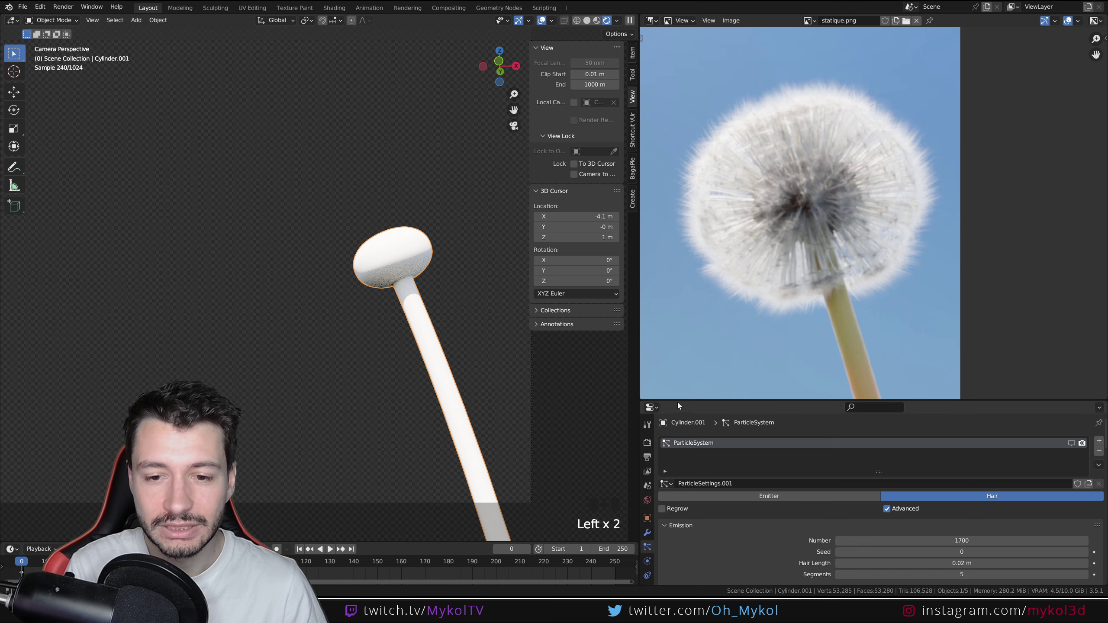
Step: Add two new materials in separate slots to the dandelion stem object
left_click_drag(687, 399, 687, 268)
left_click(647, 471)
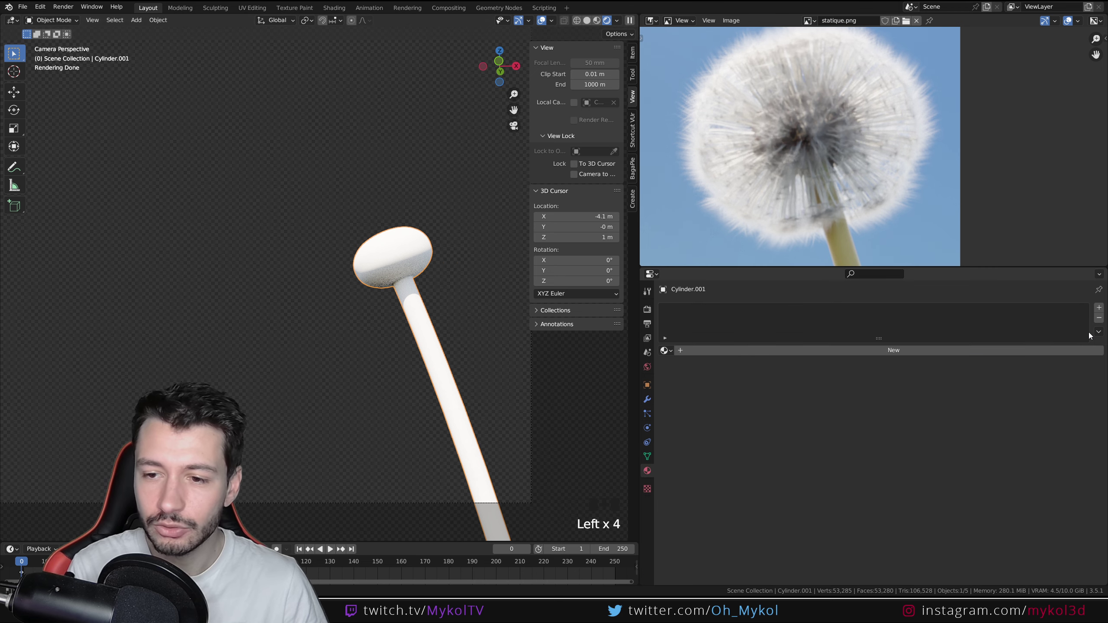
left_click(1098, 308)
left_click(910, 351)
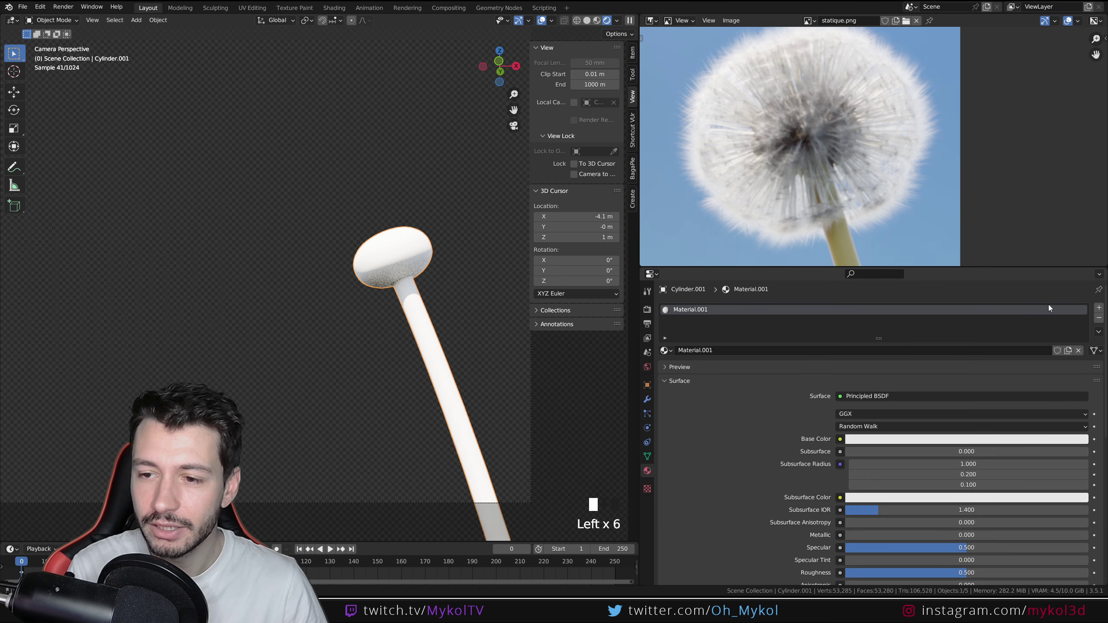
left_click(1099, 308)
left_click(902, 367)
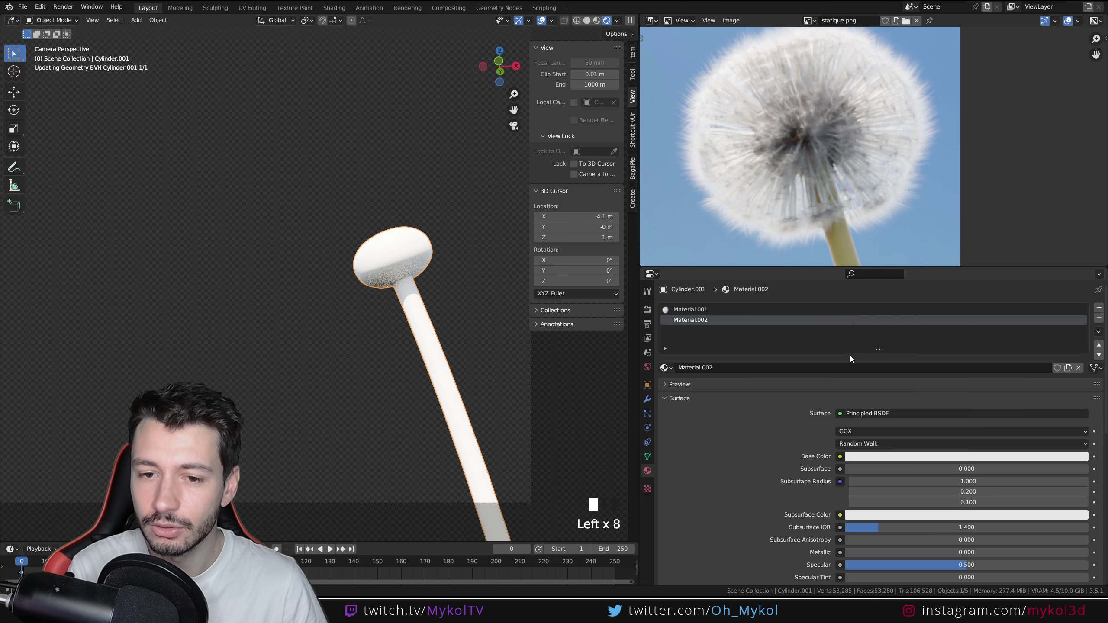
Step: Rename the first material Tige and the second one Enbout
left_click(705, 310)
double_click(705, 311)
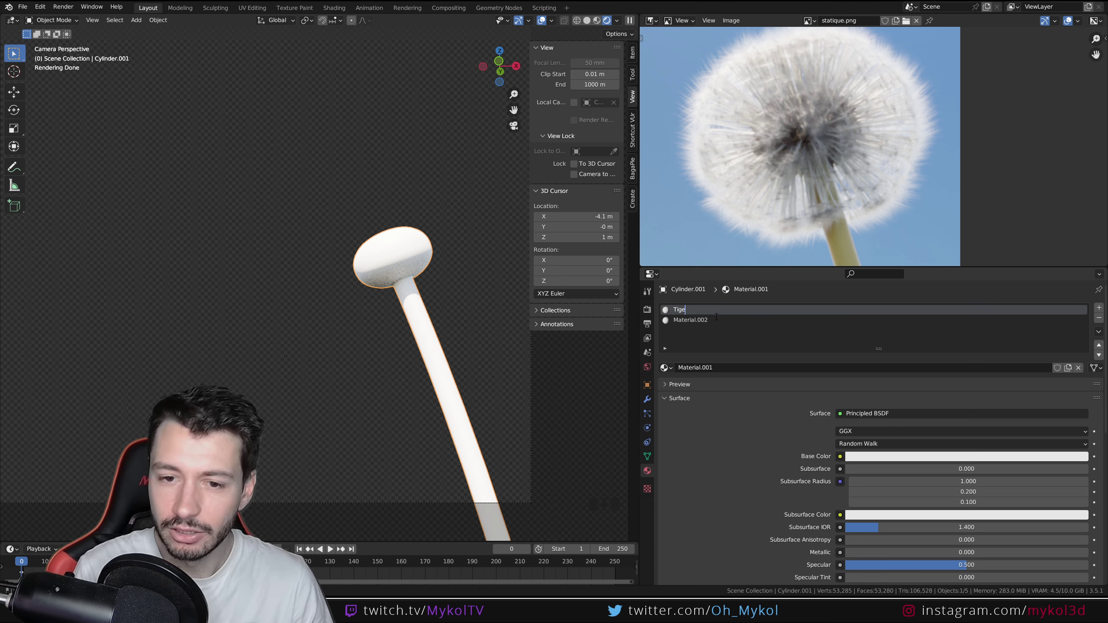
type("Tige")
left_click(694, 320)
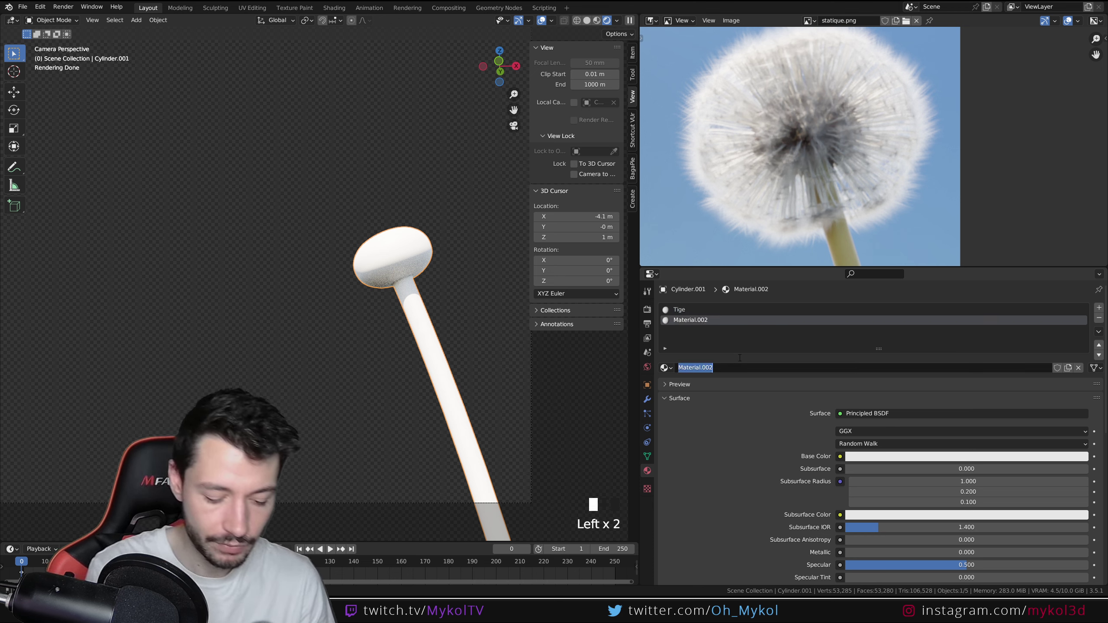
key("Return")
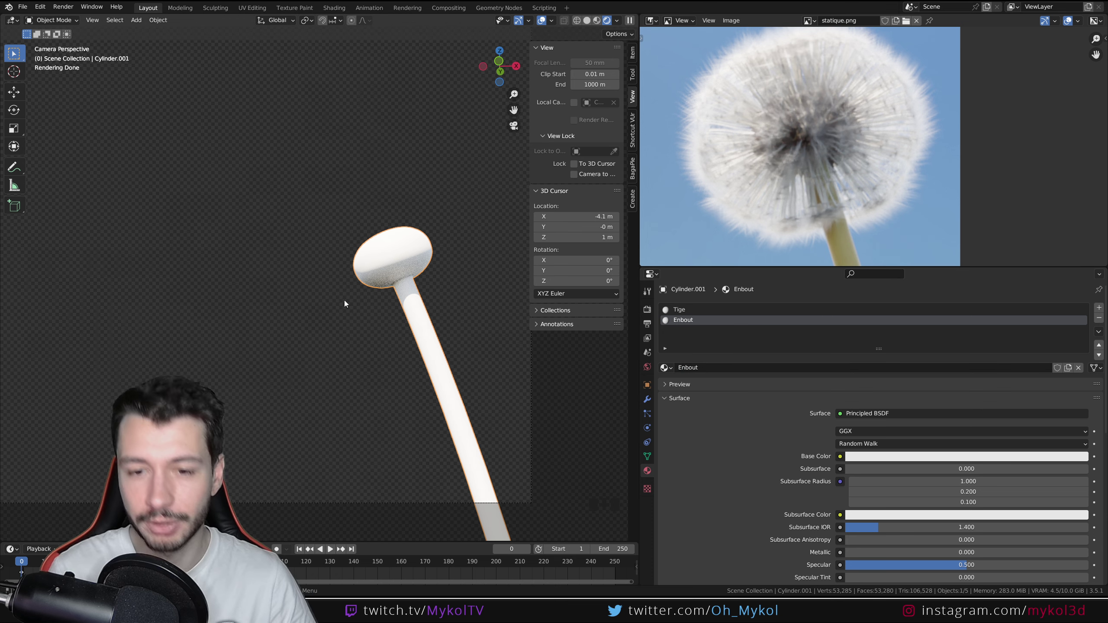
Step: Select all faces of the stem's rounded head in Edit Mode by growing from its top face, and assign the Enbout material to them
left_click(587, 20)
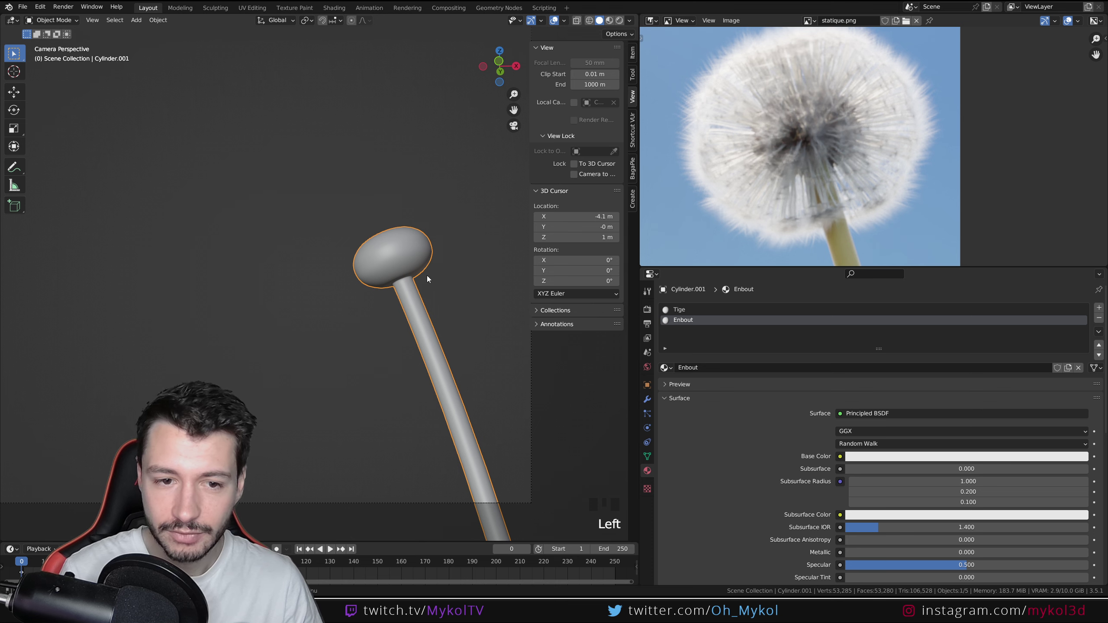
key("Tab")
scroll(445, 323, "down", 4)
middle_click_drag(445, 323, 444, 383)
scroll(357, 370, "up", 3)
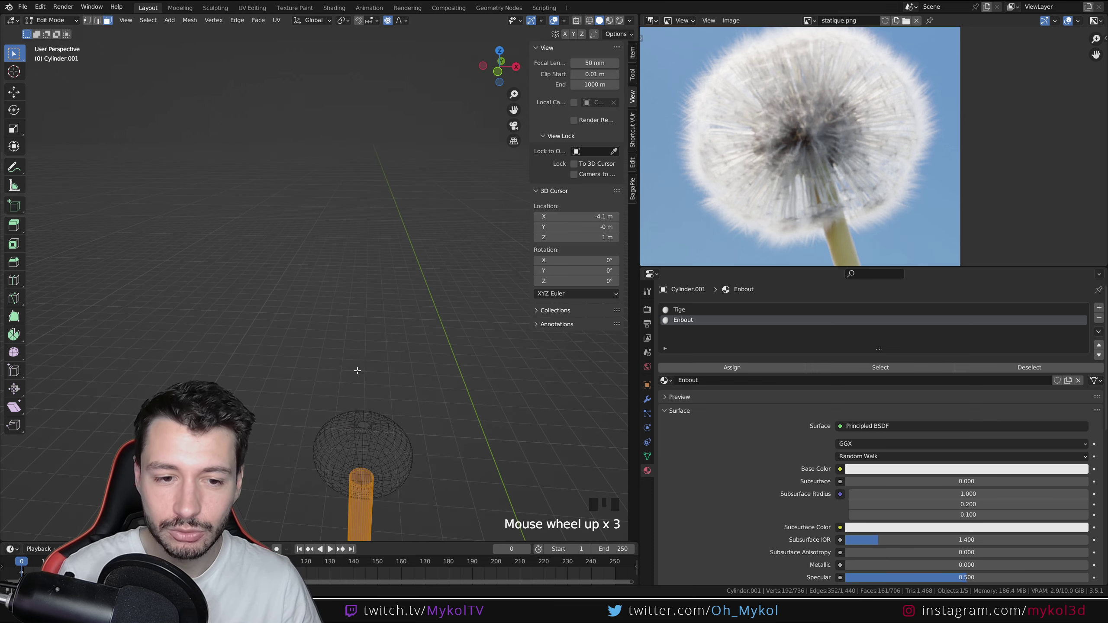
left_click(364, 425)
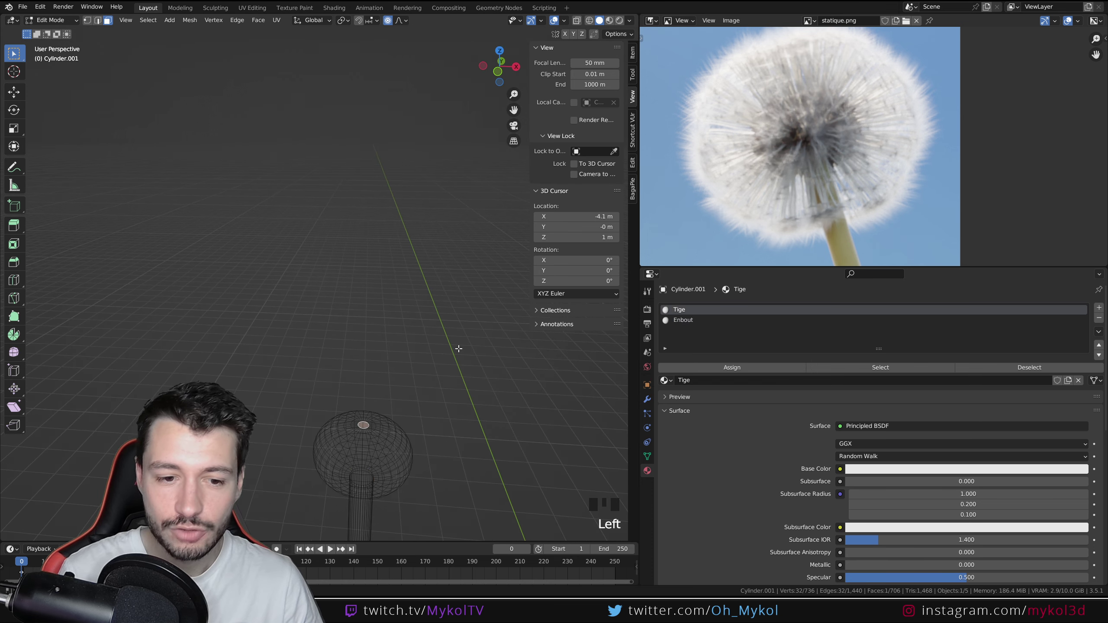
middle_click_drag(458, 349, 457, 317)
key("ctrl+KP_Add")
key("ctrl+KP_Add")
key("ctrl+KP_Add")
key("ctrl+KP_Add")
key("ctrl+KP_Add")
key("ctrl+KP_Add")
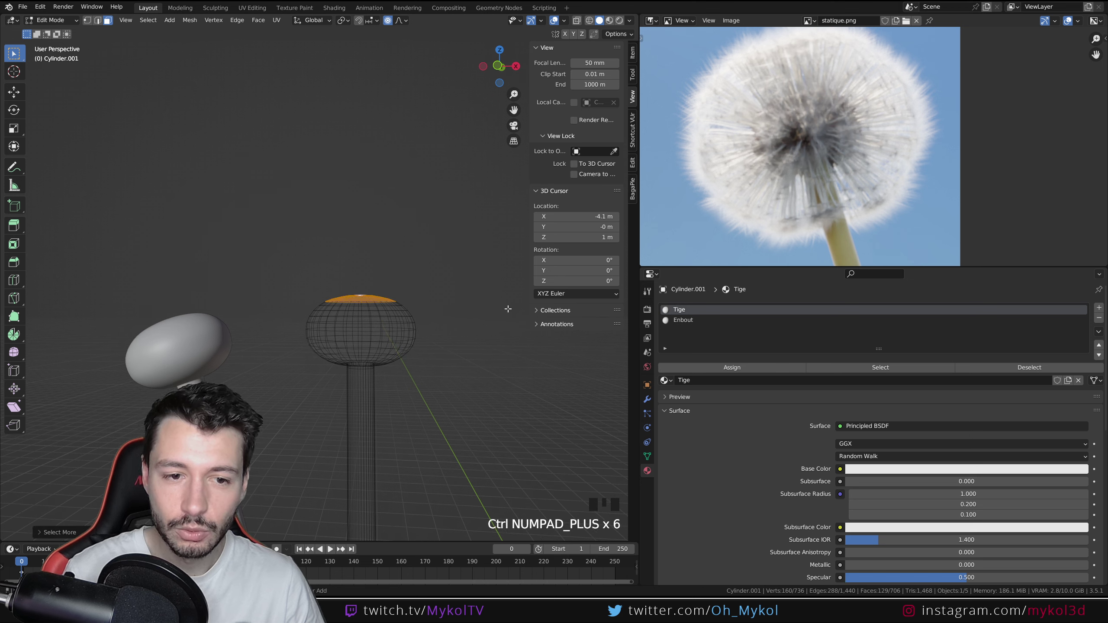
key("ctrl+KP_Add")
key("ctrl+KP_Add")
key("ctrl+KP_Add")
key("ctrl+KP_Add")
key("ctrl+KP_Add")
key("ctrl+KP_Add")
key("ctrl+KP_Add")
key("ctrl+KP_Add")
key("ctrl+KP_Add")
key("ctrl+KP_Add")
key("ctrl+KP_Add")
key("ctrl+KP_Add")
key("ctrl+KP_Add")
key("ctrl+KP_Add")
key("ctrl+KP_Add")
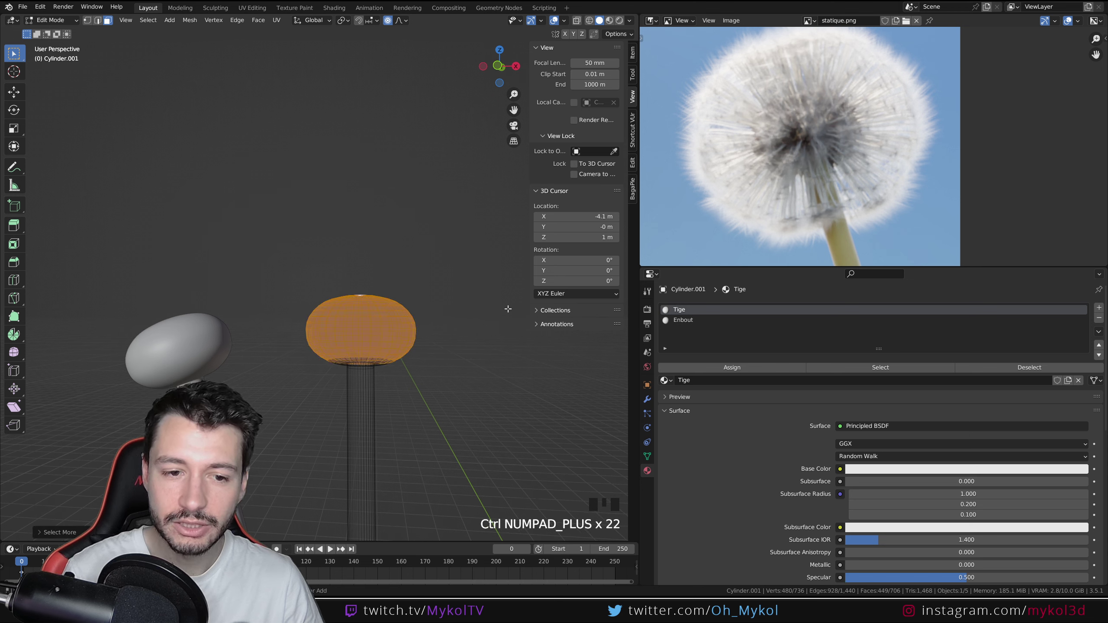
mouse_move(507, 308)
middle_mouse_down()
mouse_move(484, 257)
mouse_move(400, 243)
mouse_move(371, 297)
mouse_move(320, 283)
middle_mouse_up()
key("ctrl+KP_Add")
key("ctrl+KP_Add")
key("z")
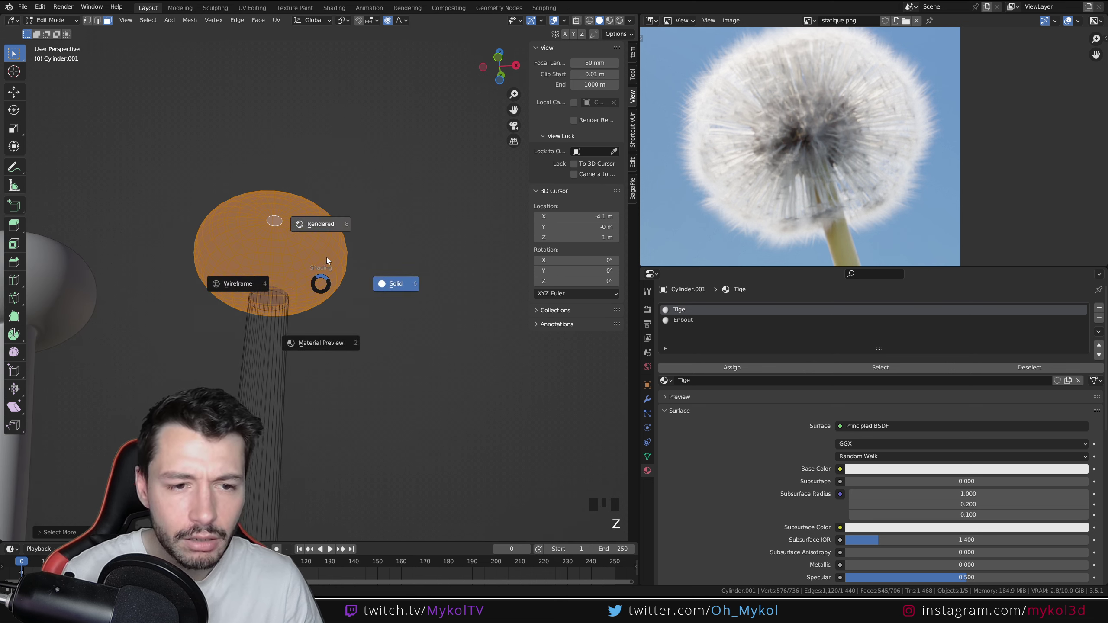
left_click(404, 284)
left_click(684, 320)
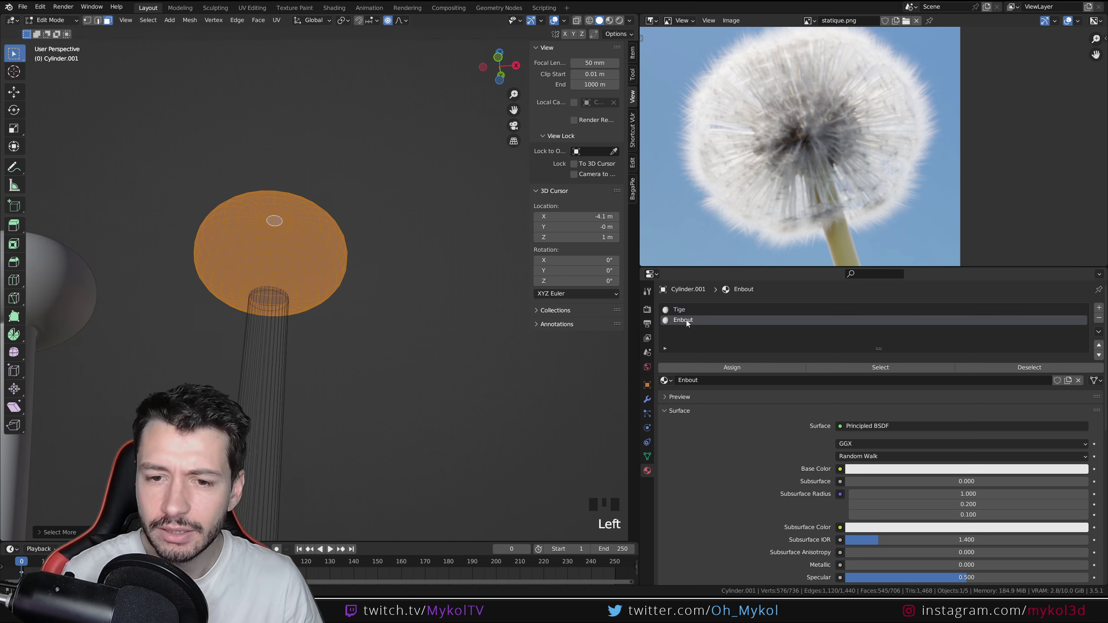
left_click(747, 368)
scroll(313, 366, "down", 4)
Step: Return to Object Mode and show the stem from the camera with rendered shading
key("Tab")
middle_click_drag(314, 366, 335, 371)
key("KP_0")
scroll(374, 271, "up", 1)
scroll(374, 272, "up", 3)
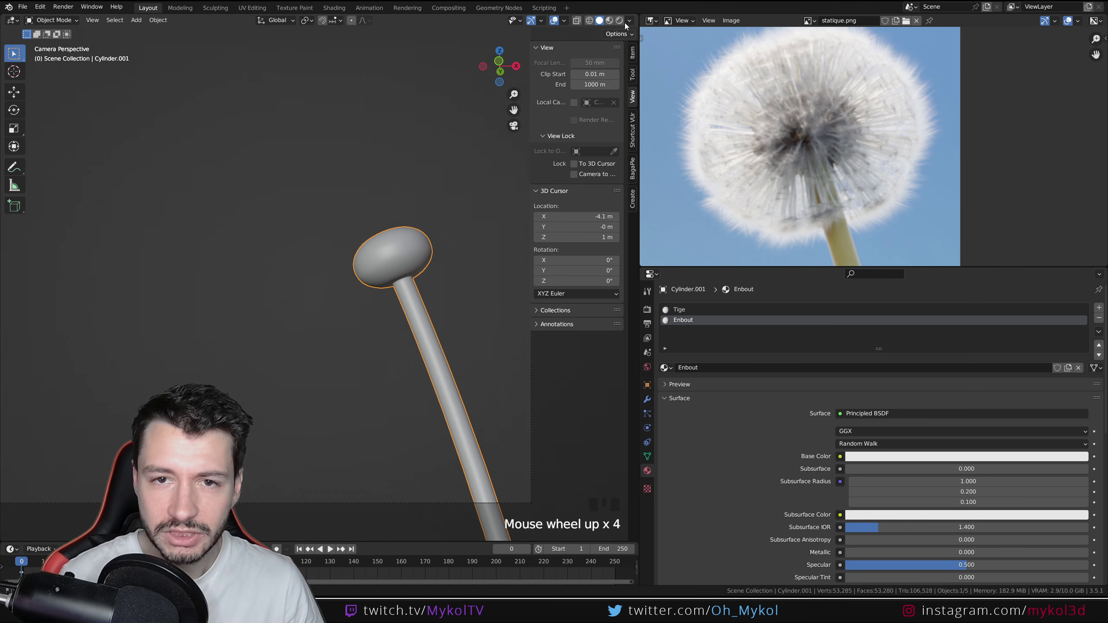
left_click(620, 21)
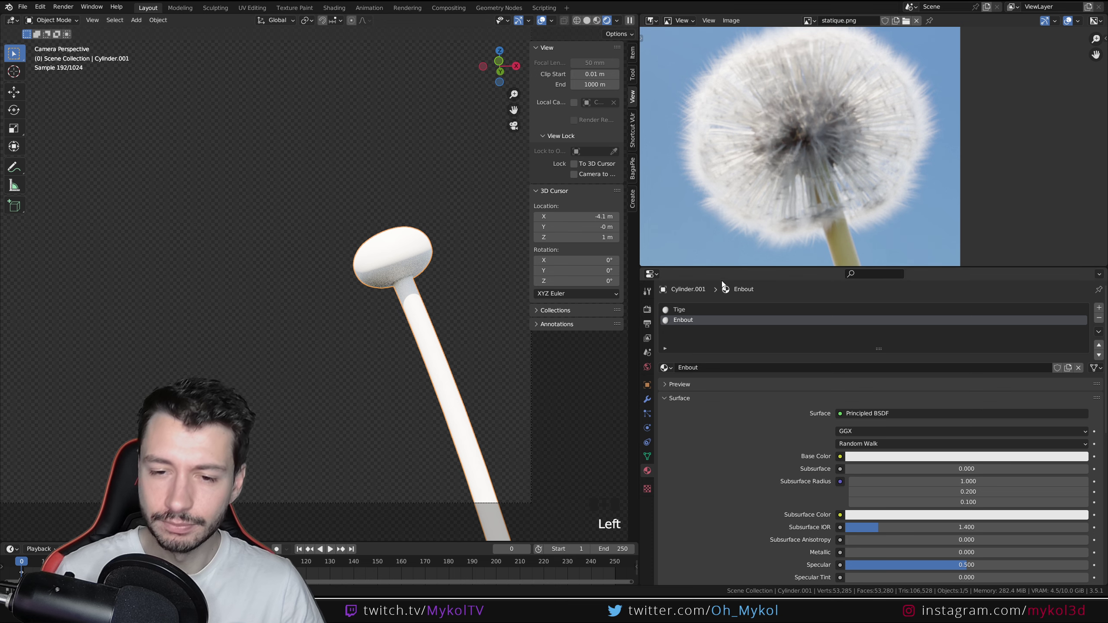
Step: Open the seed object's Graine material in the Shader Editor and copy its nodes
scroll(370, 305, "down", 6)
middle_click_drag(371, 305, 476, 418)
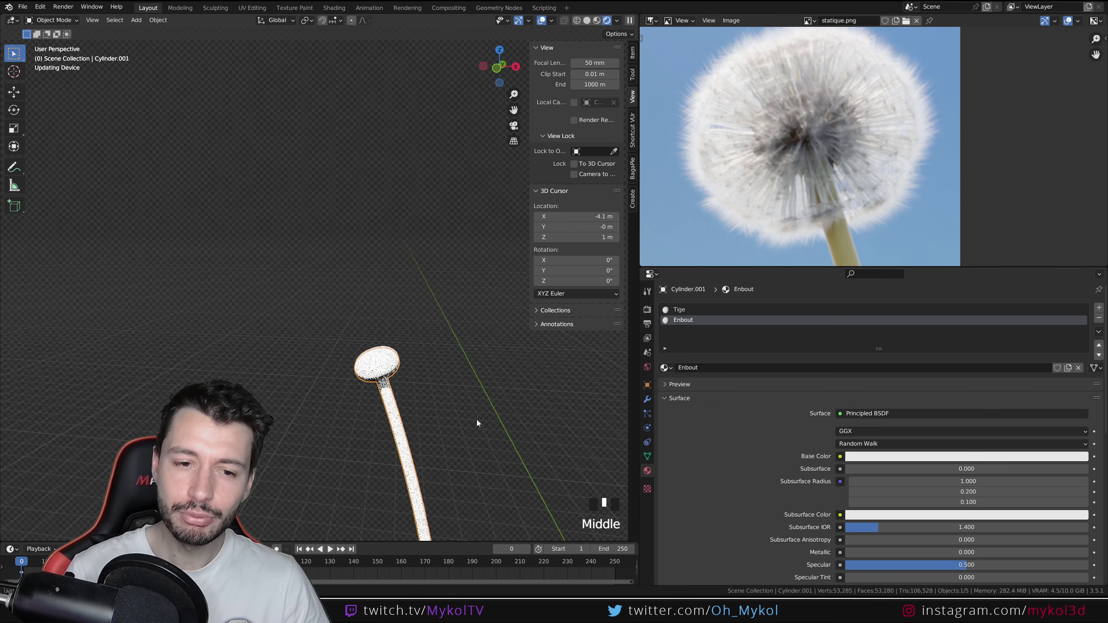
scroll(459, 469, "down", 6)
left_click(438, 434)
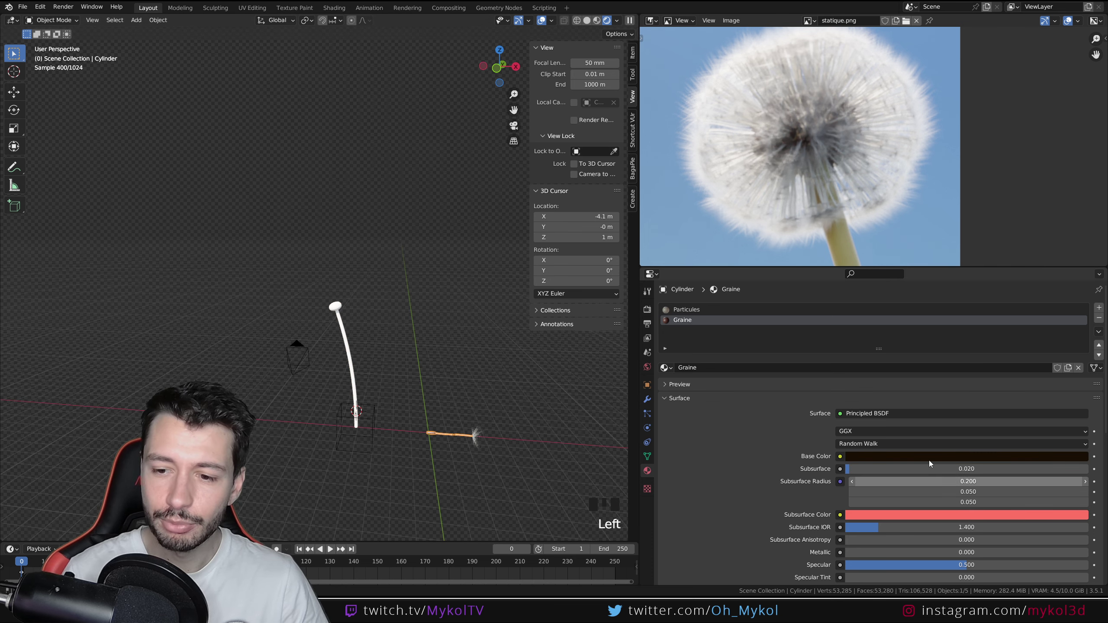
left_click(654, 21)
left_click(680, 107)
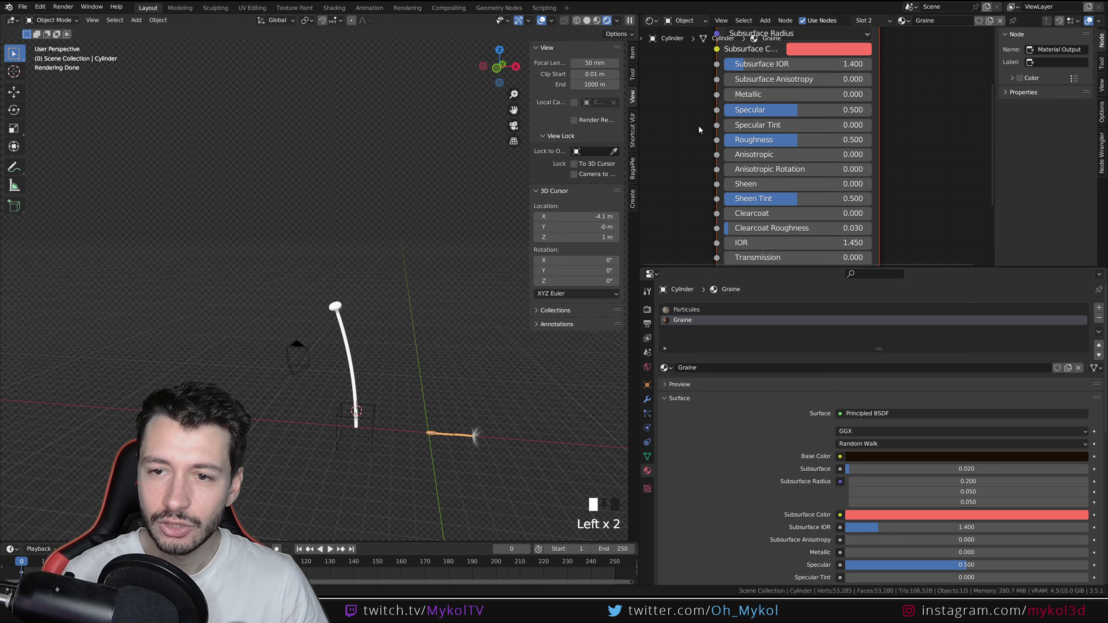
scroll(815, 155, "down", 12)
left_click_drag(920, 235, 754, 58)
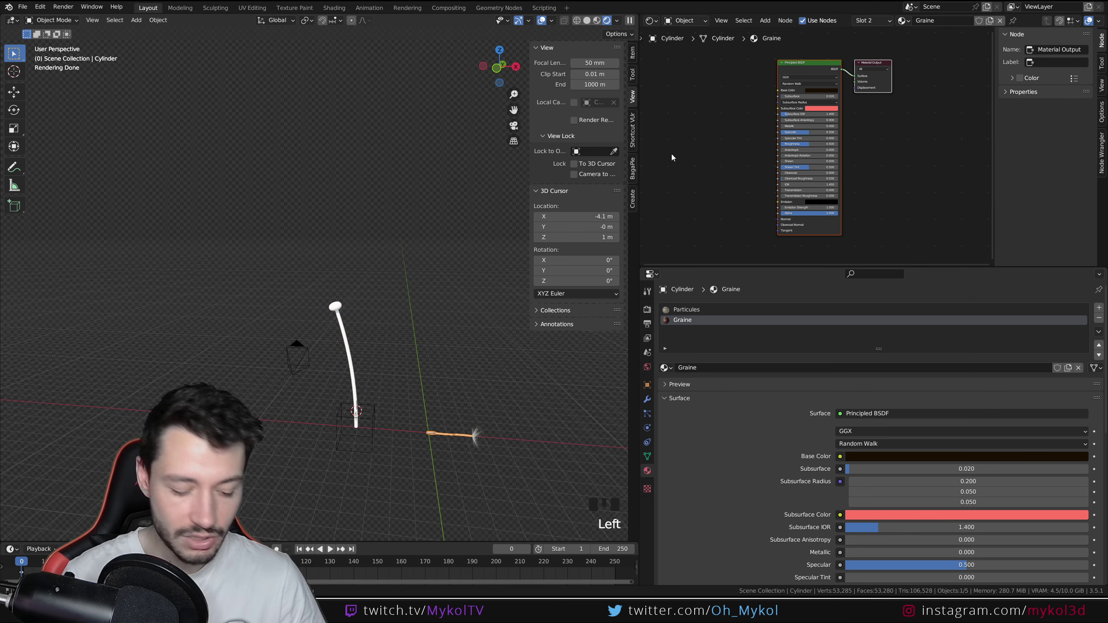
Step: Replace the nodes of the stem's Enbout material with the copied Graine nodes
left_click(342, 309)
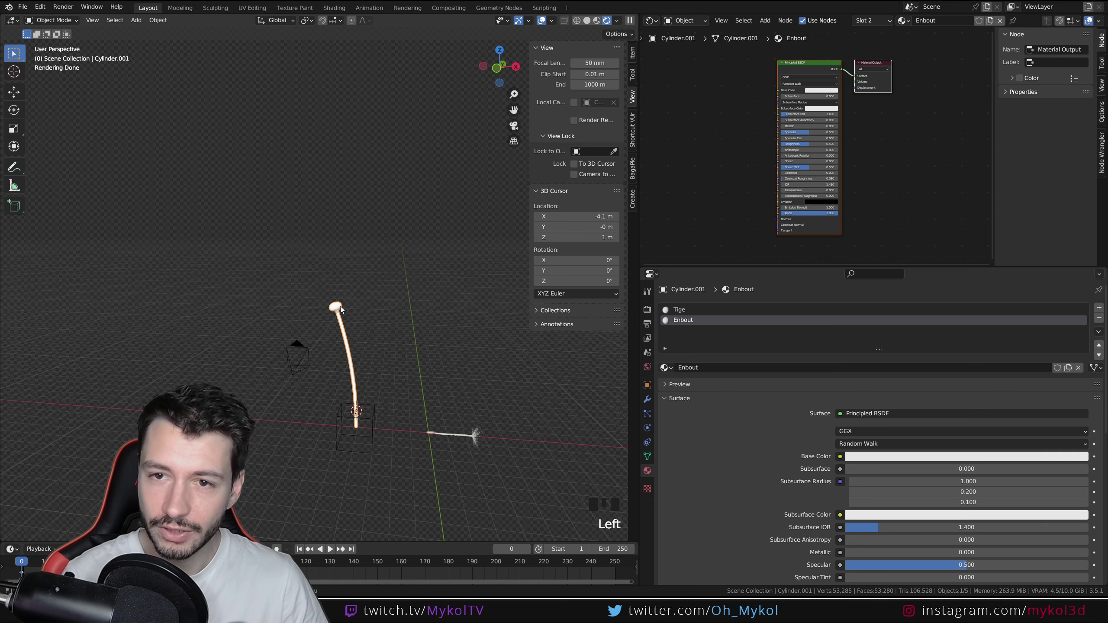
left_click(911, 209)
left_click_drag(923, 222, 759, 66)
key("Delete")
key("ctrl+v")
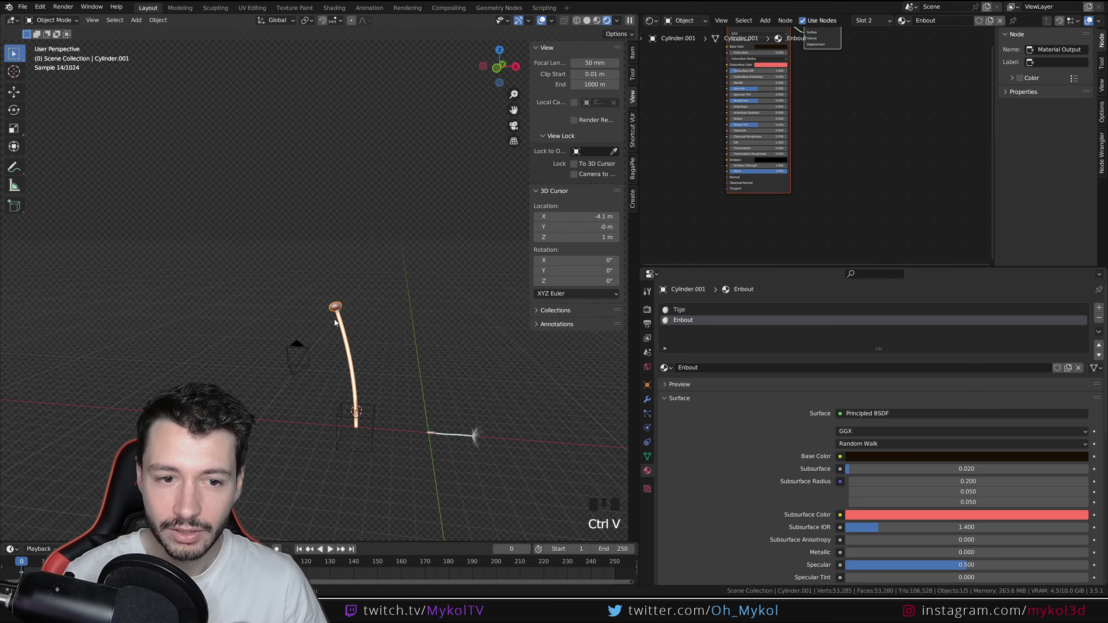
Step: Examine the stem head's new material up close in the camera view with nothing selected
scroll(335, 322, "up", 3)
key("KP_0")
scroll(355, 317, "up", 5)
middle_click_drag(362, 316, 348, 307, "shift")
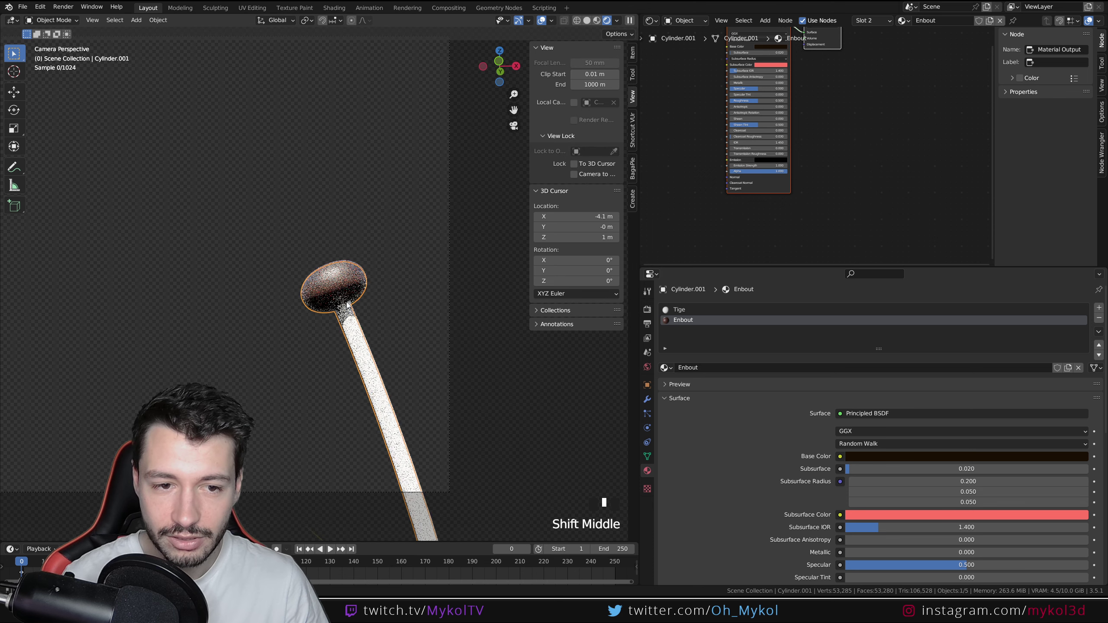
scroll(350, 264, "up", 2)
left_click(418, 294)
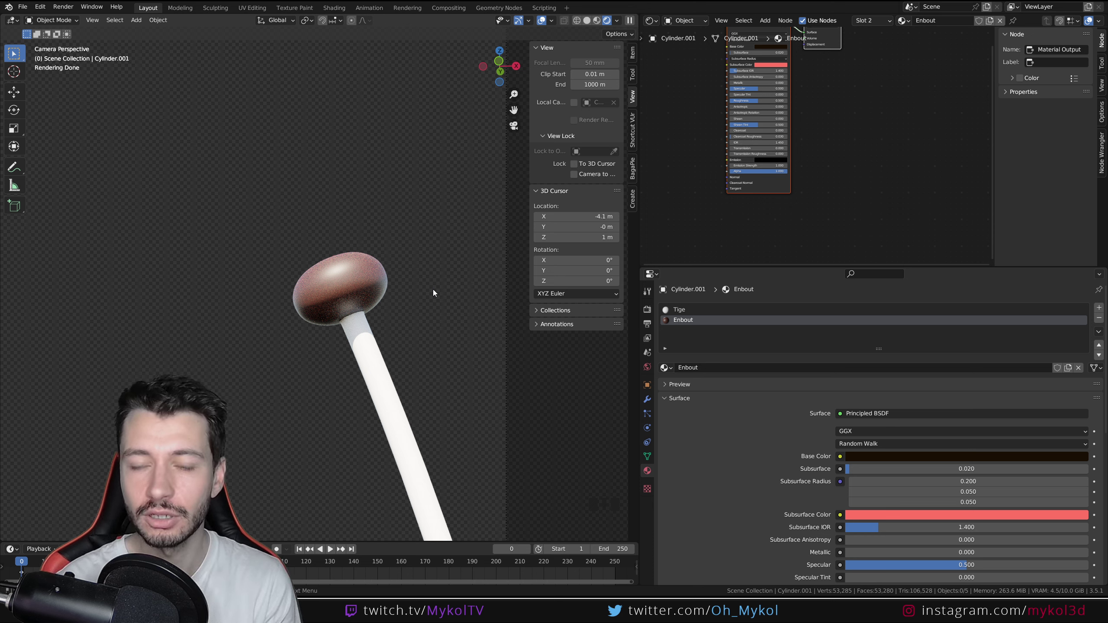
Step: Set the first Subsurface Radius value of Enbout's Principled BSDF to 1.2
middle_click_drag(715, 116, 715, 174)
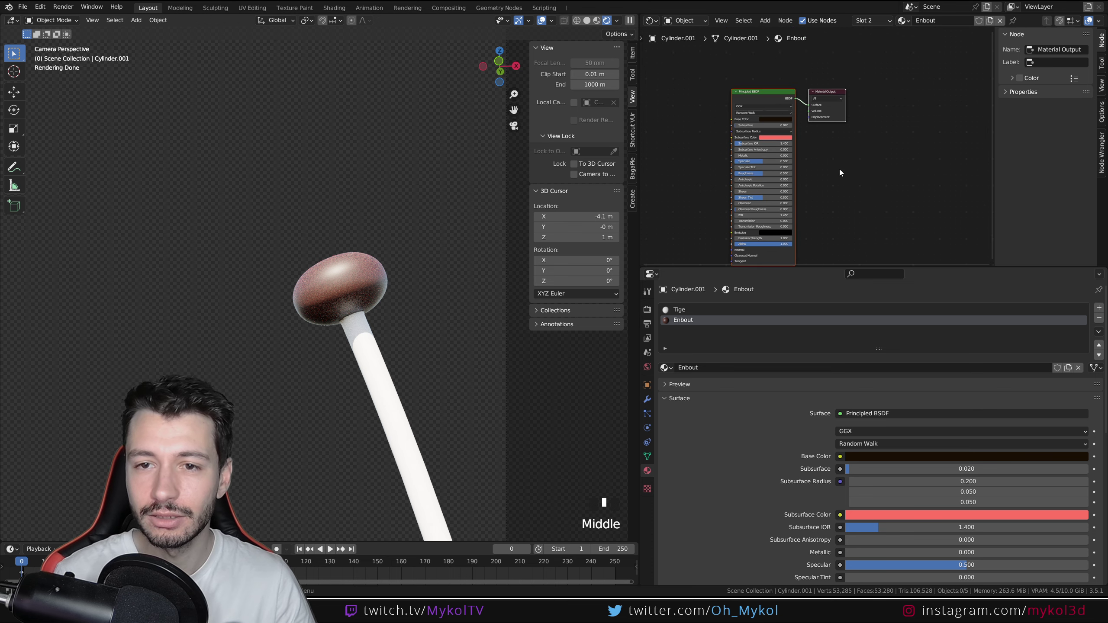
scroll(792, 185, "up", 7)
scroll(792, 186, "up", 4)
left_click(773, 153)
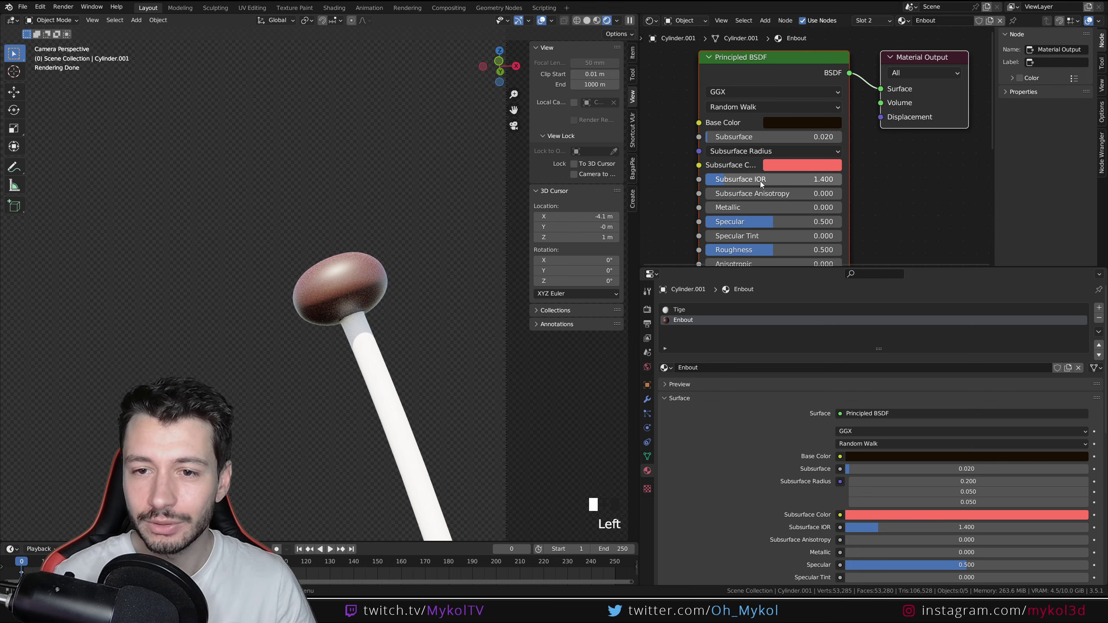
left_click(773, 151)
left_click(756, 166)
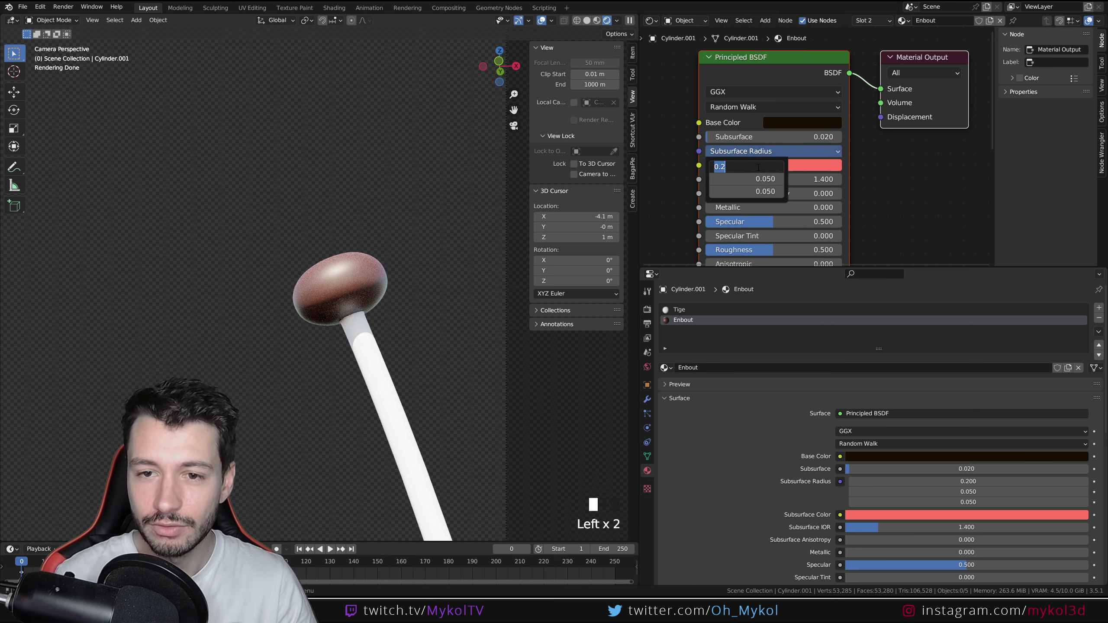
type("1")
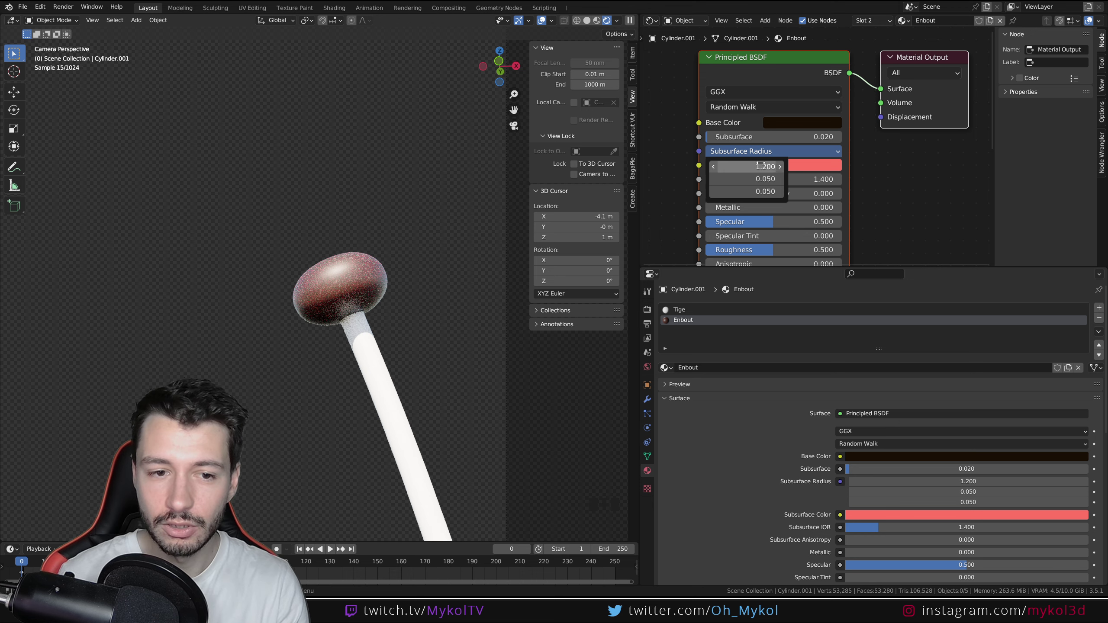
key("Return")
Step: Set the second and third Subsurface Radius values to 1.05 and raise Subsurface to 0.035
left_click(761, 151)
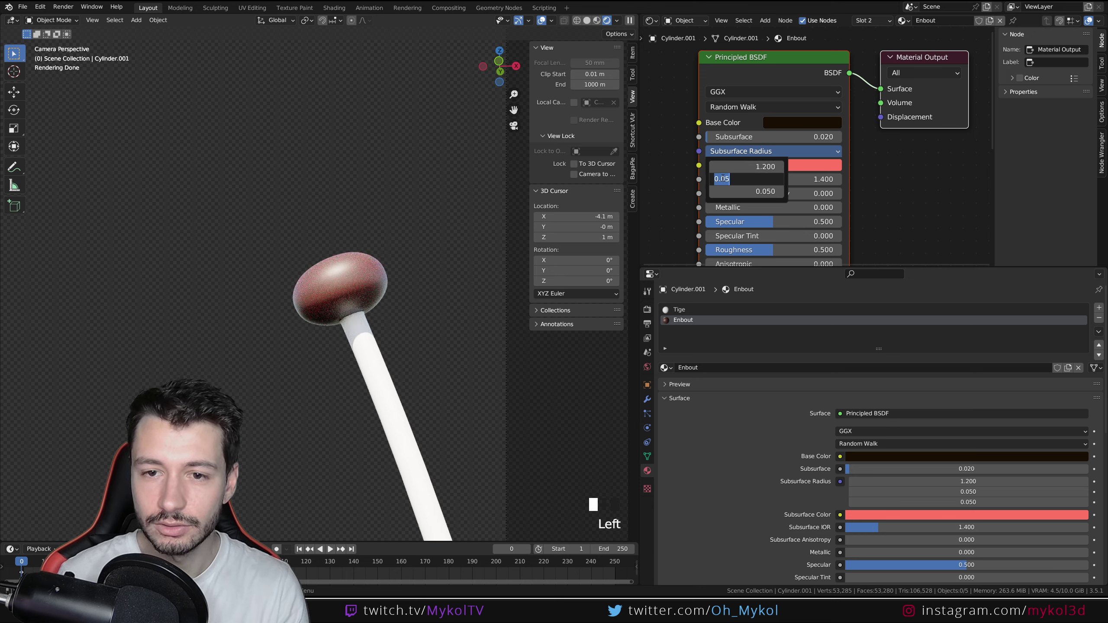
key("Return")
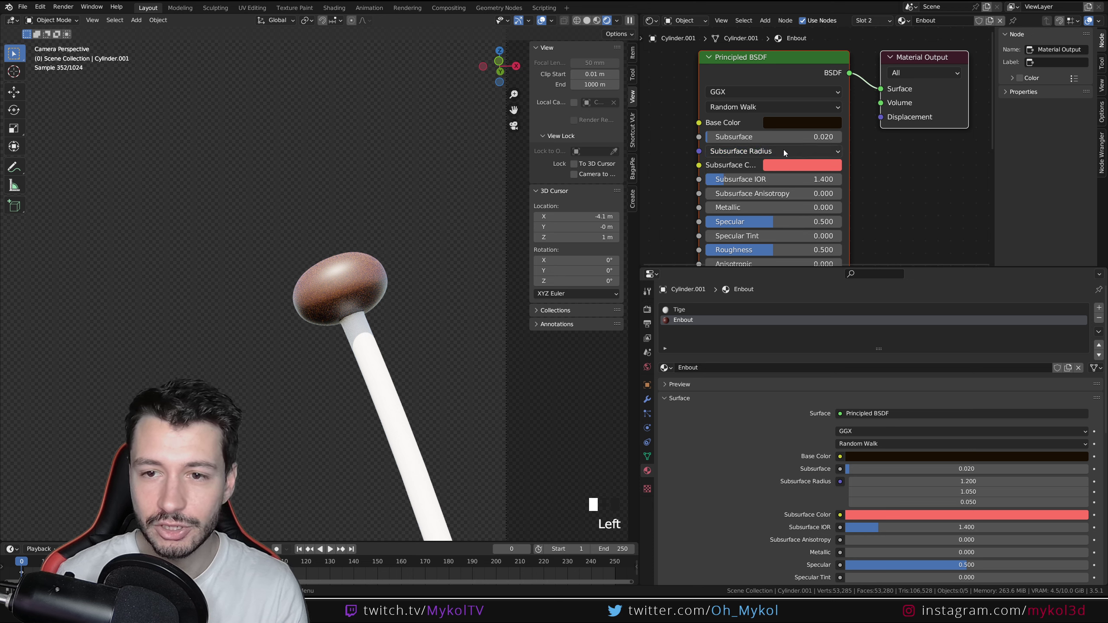
left_click(783, 151)
left_click(724, 193)
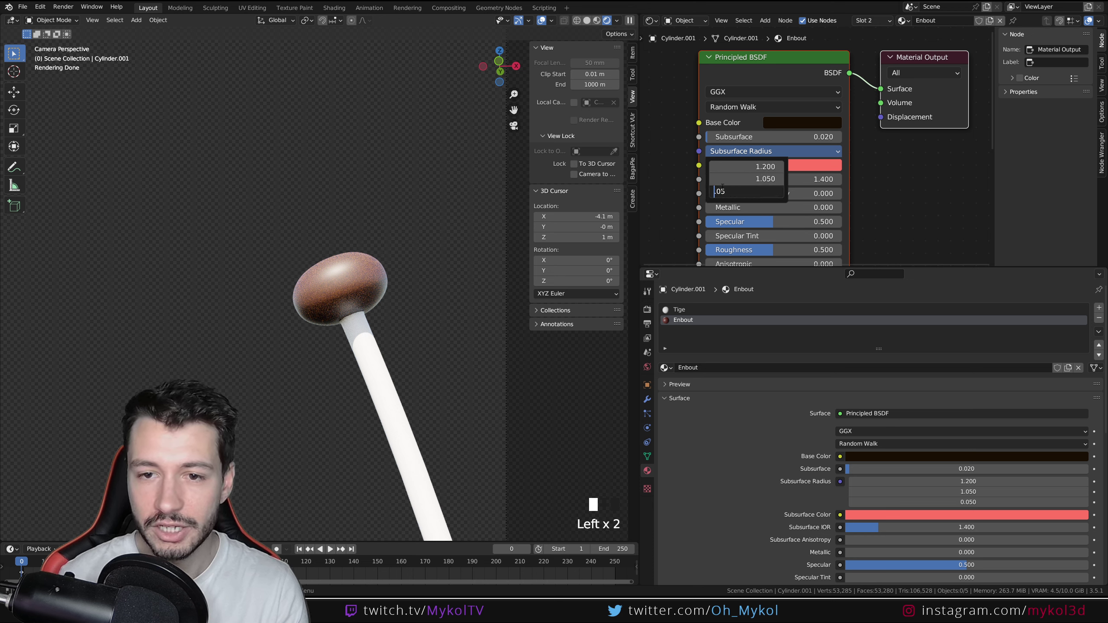
type("1")
key("Return")
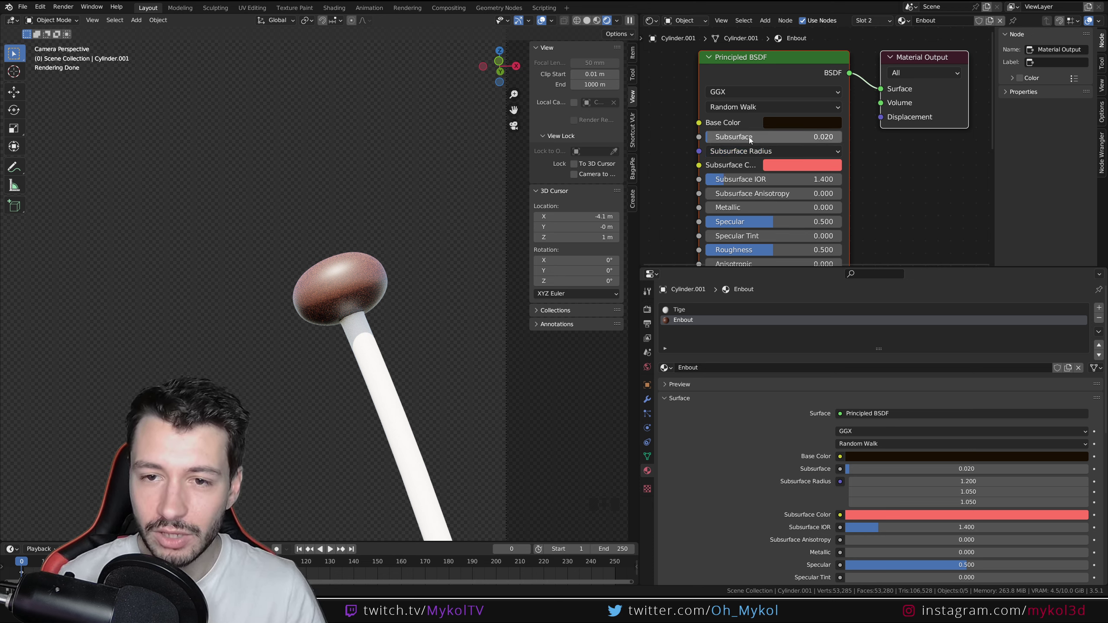
left_click_drag(749, 137, 751, 137)
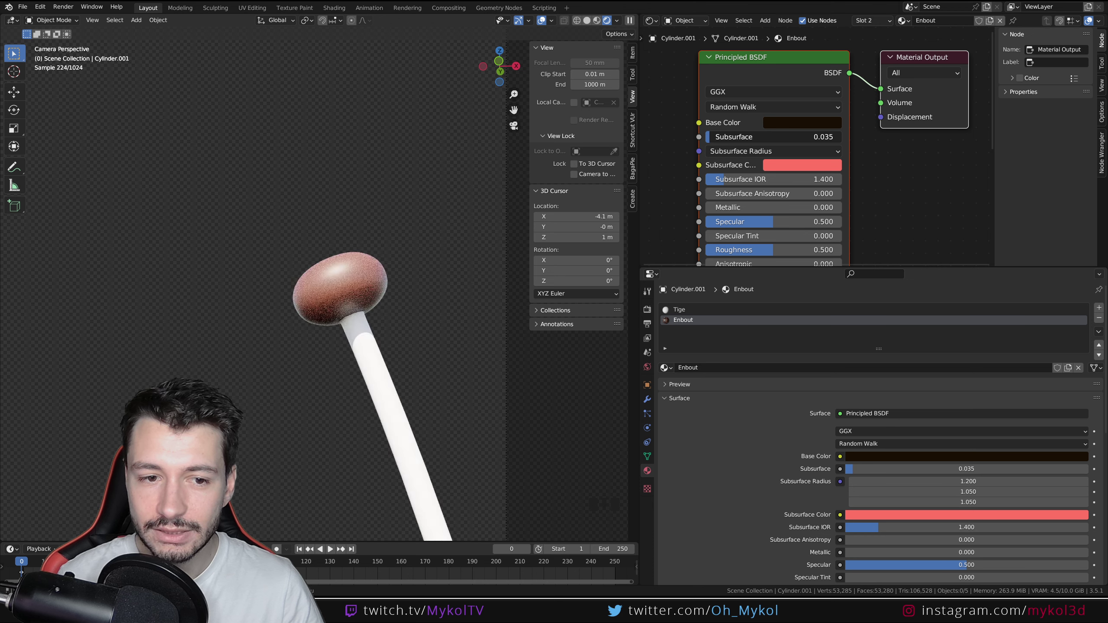
Step: Set the Subsurface value of Enbout's Principled BSDF to 0.03 and check the stem head in the render
left_click(739, 136)
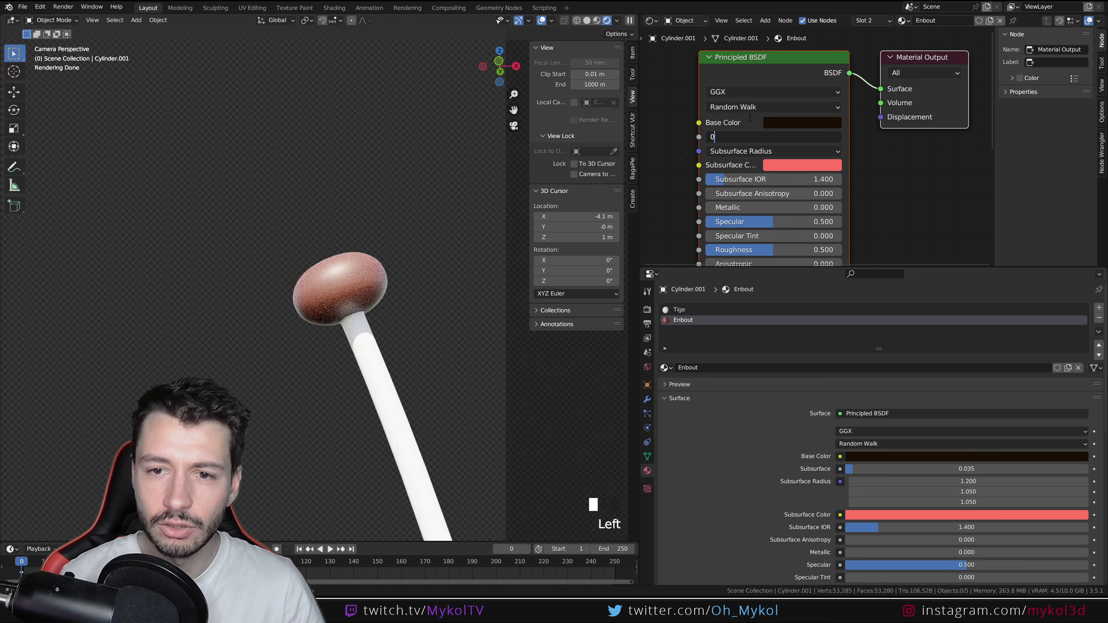
key("Return")
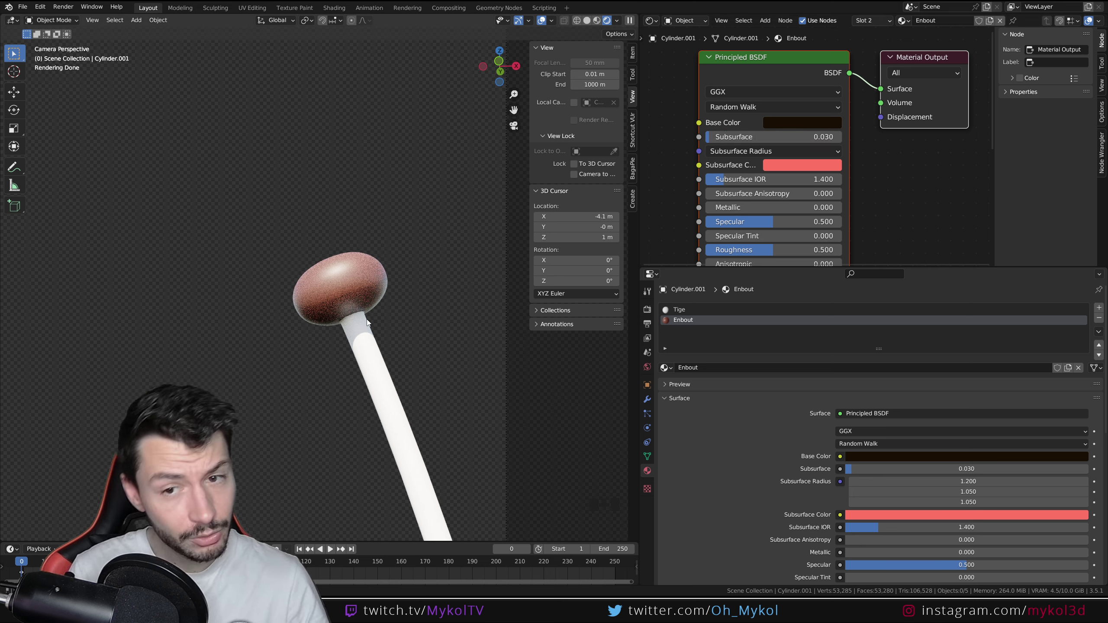
scroll(409, 382, "down", 2)
middle_click_drag(408, 382, 404, 369, "shift")
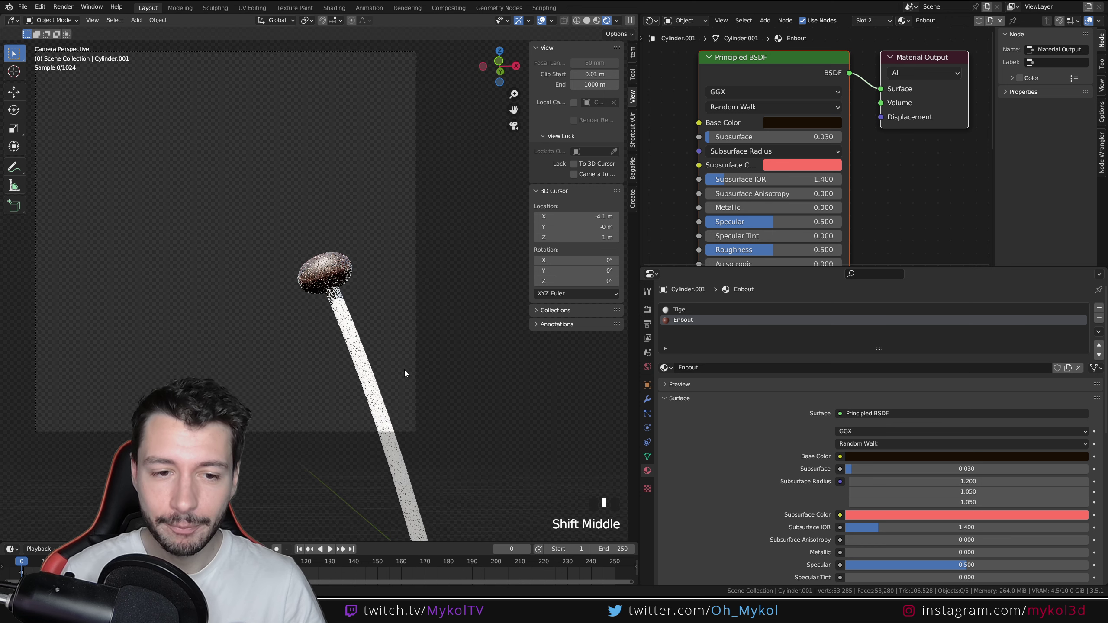
Step: Make the Tige material active and enlarge the node editor downwards so its whole node tree is in view
left_click(686, 309)
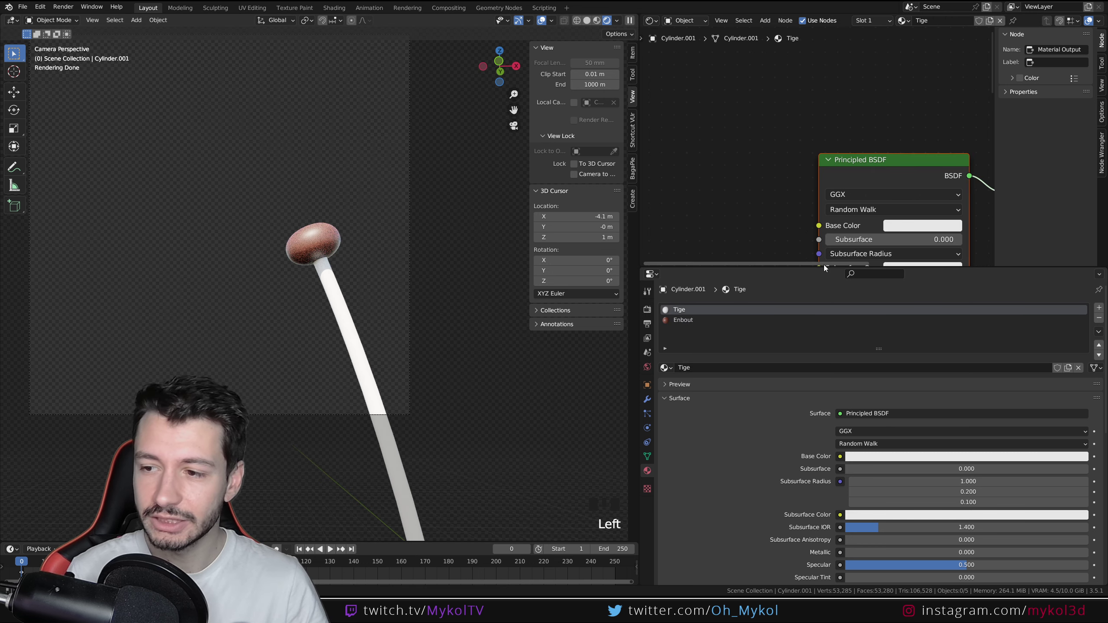
left_click_drag(822, 265, 808, 484)
scroll(720, 332, "down", 10)
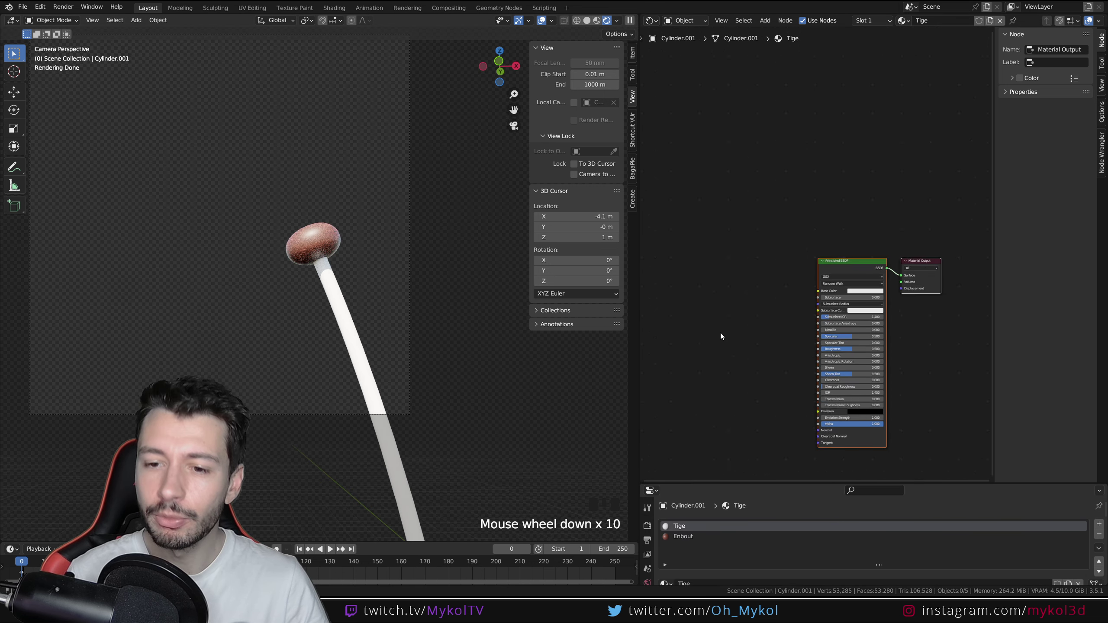
middle_click_drag(720, 333, 673, 279)
scroll(672, 279, "up", 3)
Step: Switch the node area to the Image Editor and examine the stem's colours in the reference photo statique.png
left_click(651, 20)
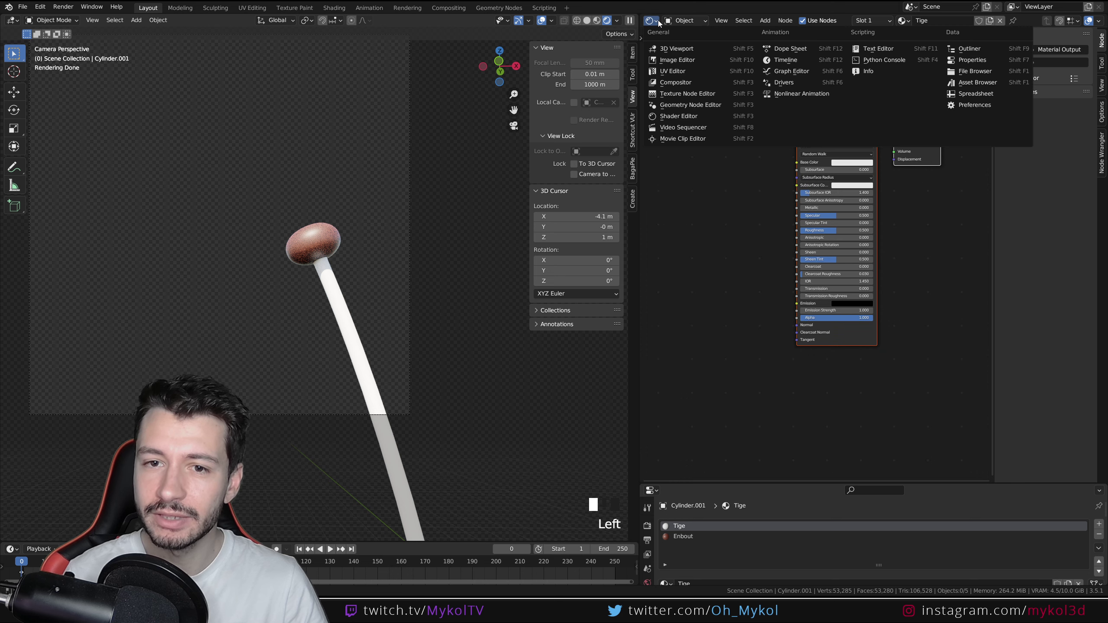
left_click(678, 59)
scroll(857, 418, "down", 4)
scroll(872, 369, "up", 2)
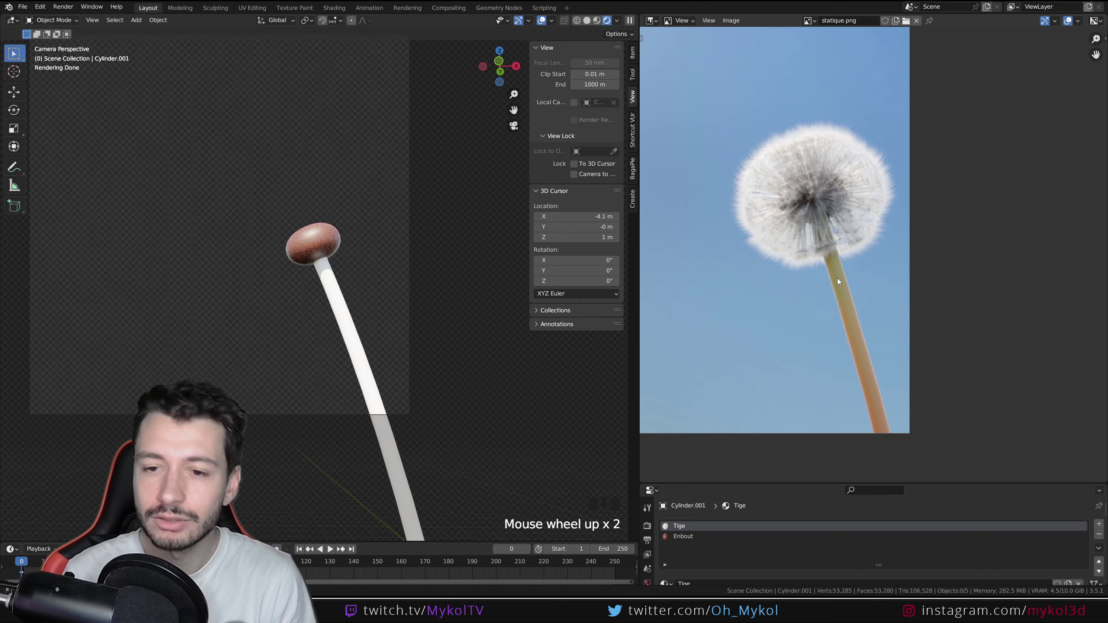
left_click(809, 22)
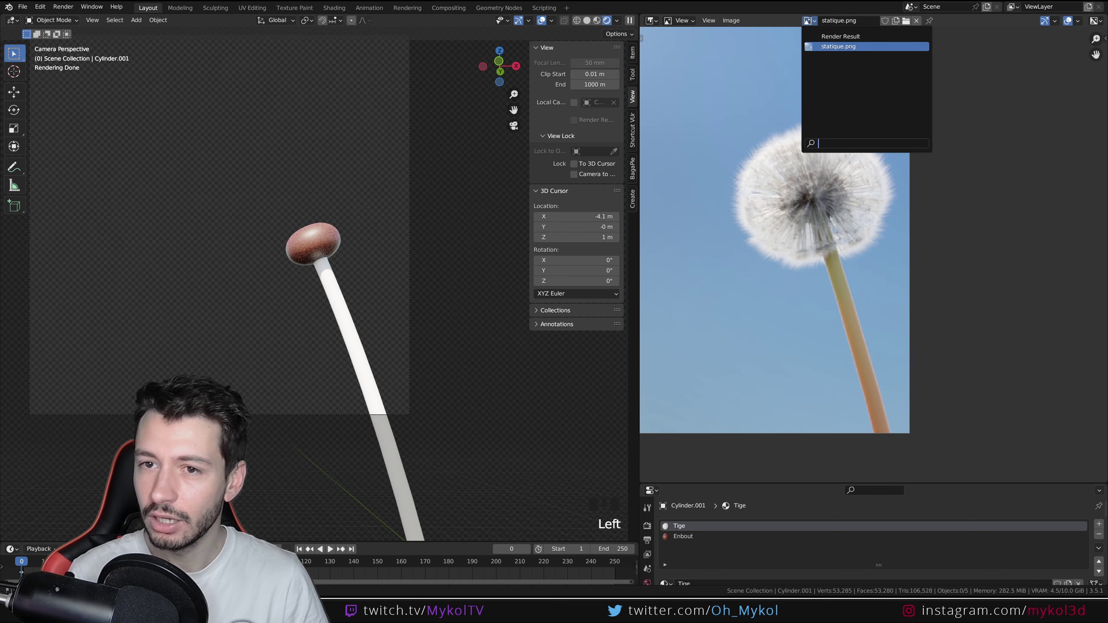
Step: Return the area to the Shader Editor and widen it to make room around Tige's nodes
left_click(651, 20)
left_click(678, 116)
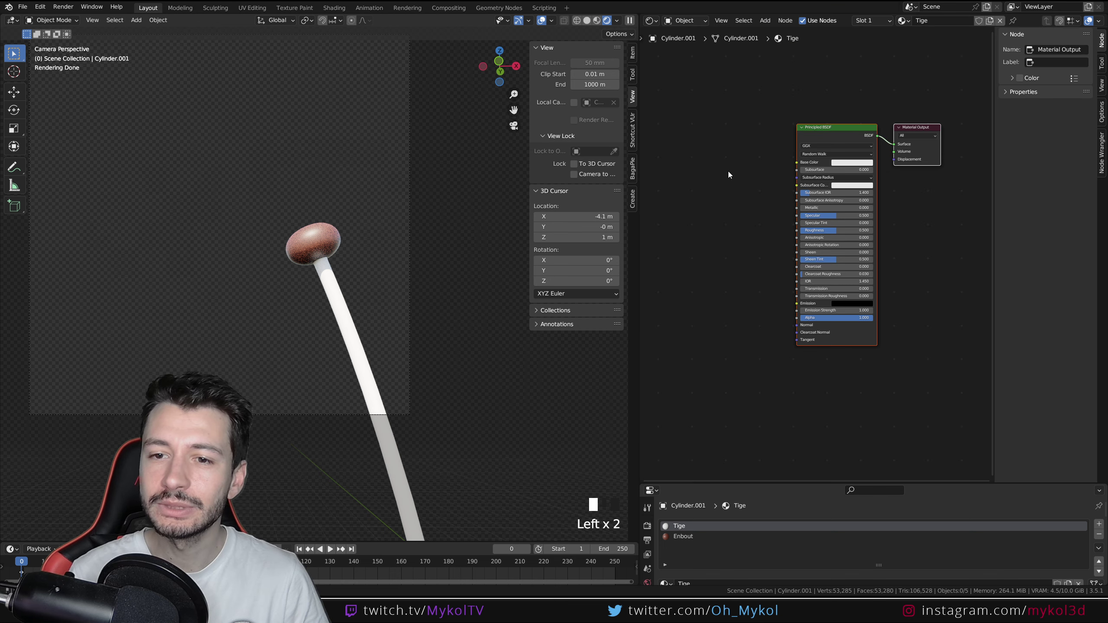
middle_click_drag(717, 296, 780, 312)
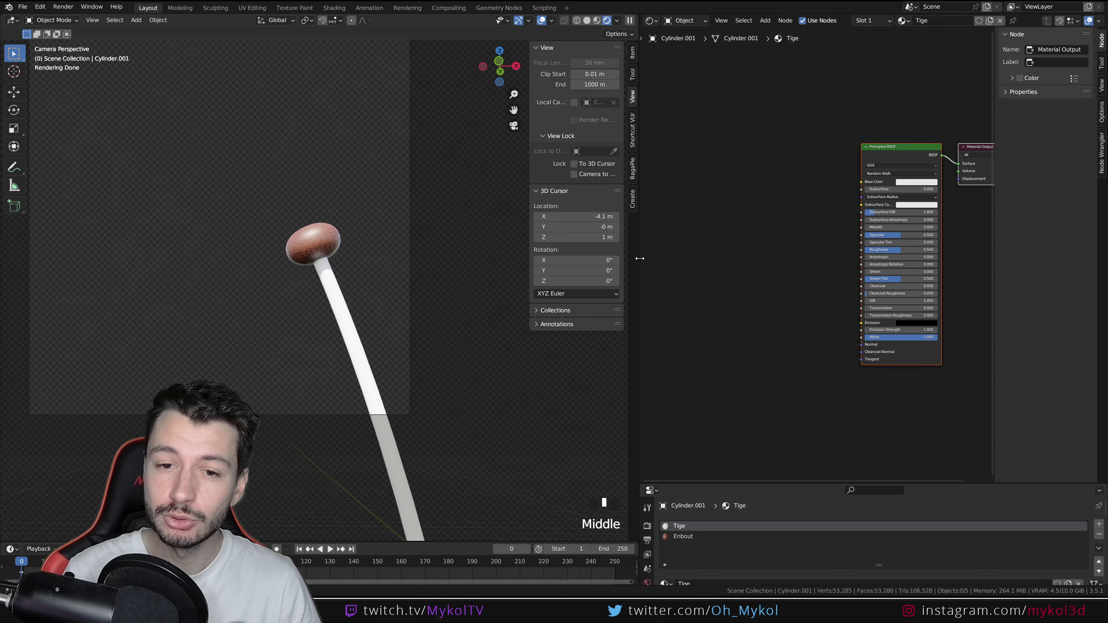
left_click_drag(637, 262, 504, 265)
Step: Add a Texture Coordinate node to the Tige material
key("shift+a")
left_click(663, 240)
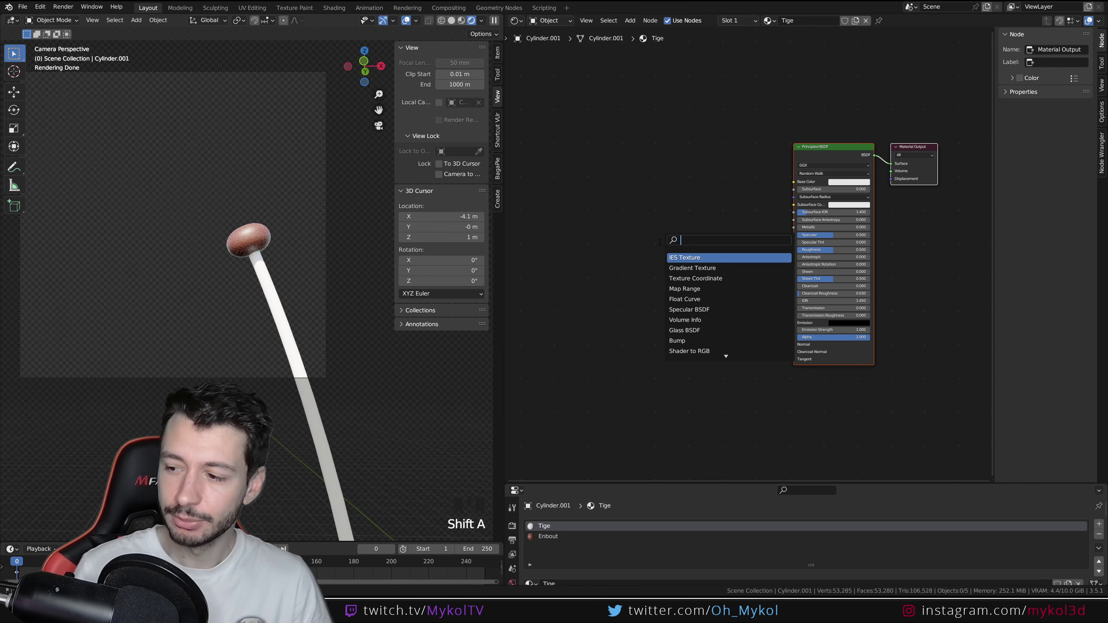
type("text")
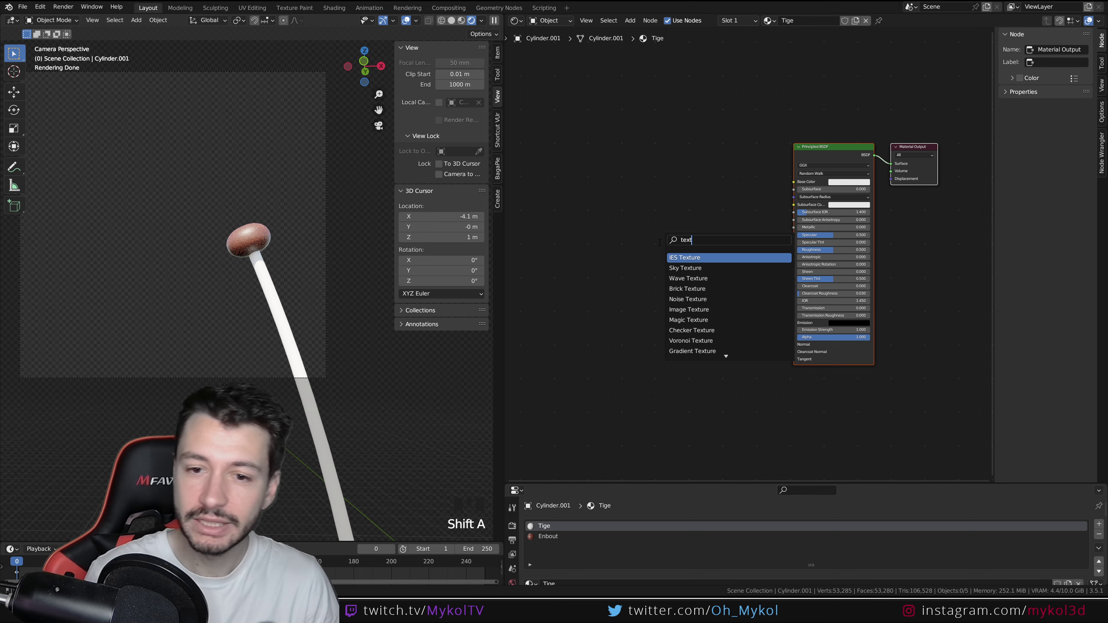
type(" coord")
key("Return")
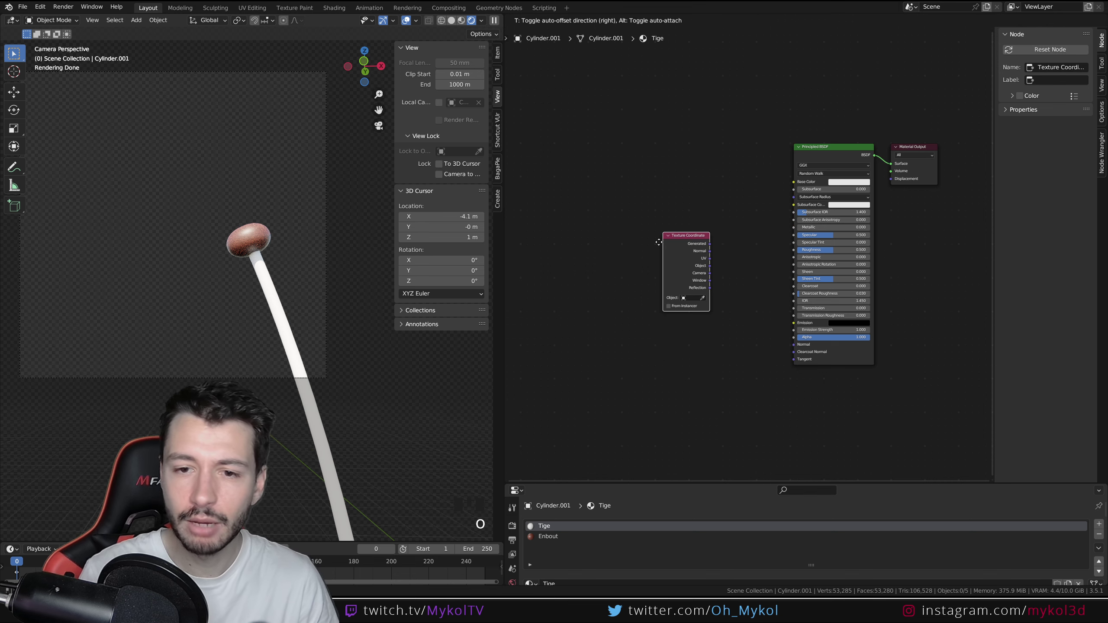
Step: Add a Mapping node beside the Texture Coordinate node and feed its Vector input from the Object output
key("shift+a")
type("map")
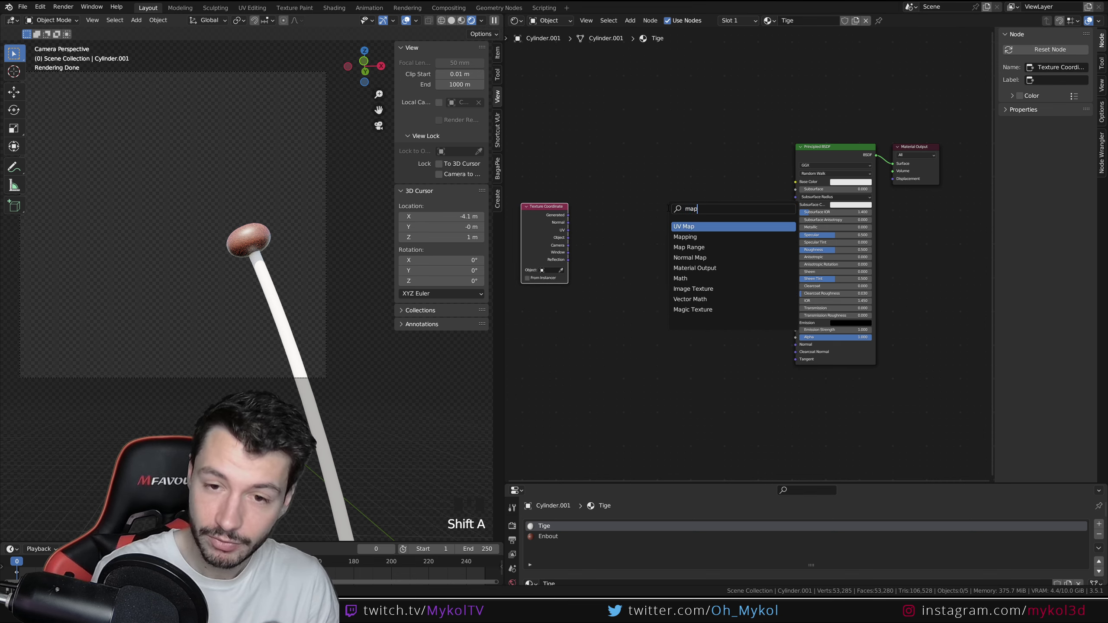
key("Return")
left_click(578, 195)
middle_click_drag(578, 195, 678, 205)
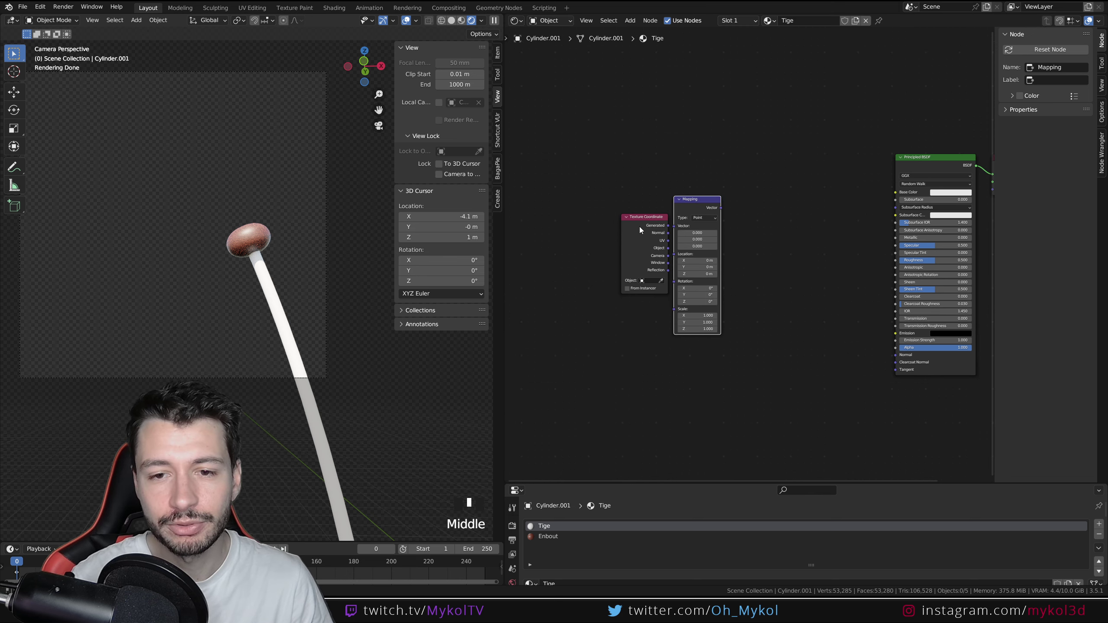
left_click_drag(645, 217, 571, 226)
left_click_drag(690, 206, 651, 212)
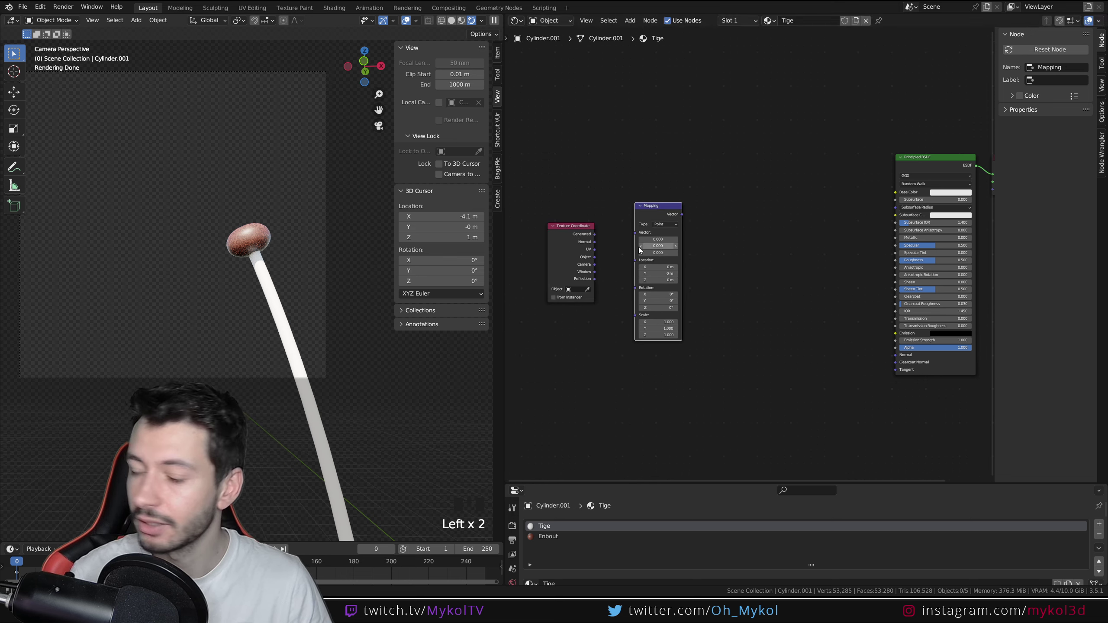
left_click_drag(598, 257, 635, 235)
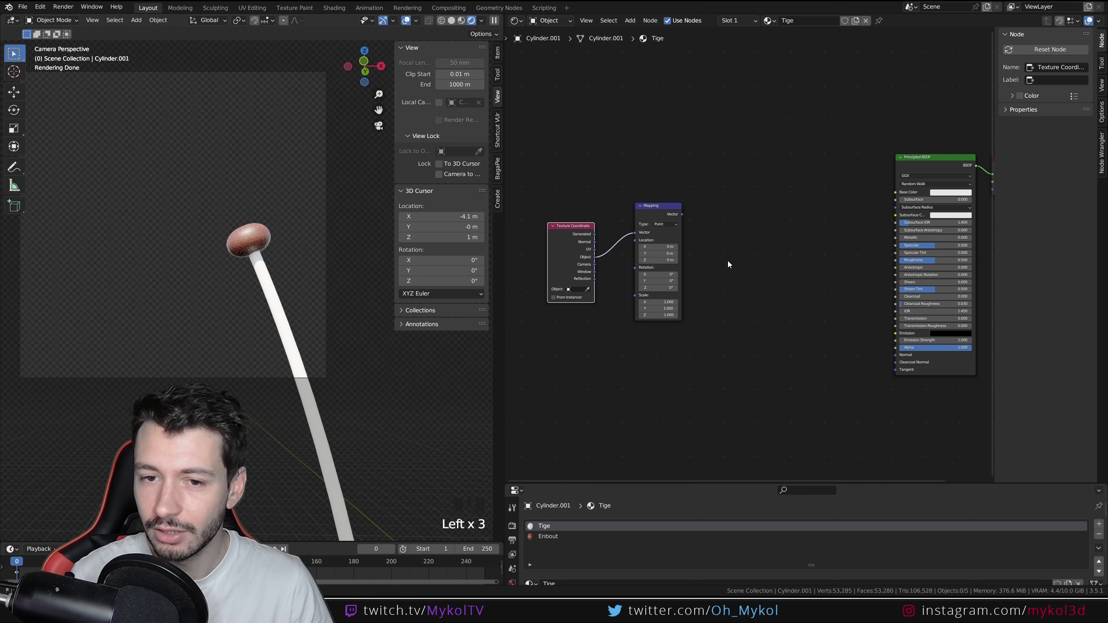
Step: Add a Gradient Texture node and a ColorRamp node between the Mapping node and the Principled BSDF
key("shift+a")
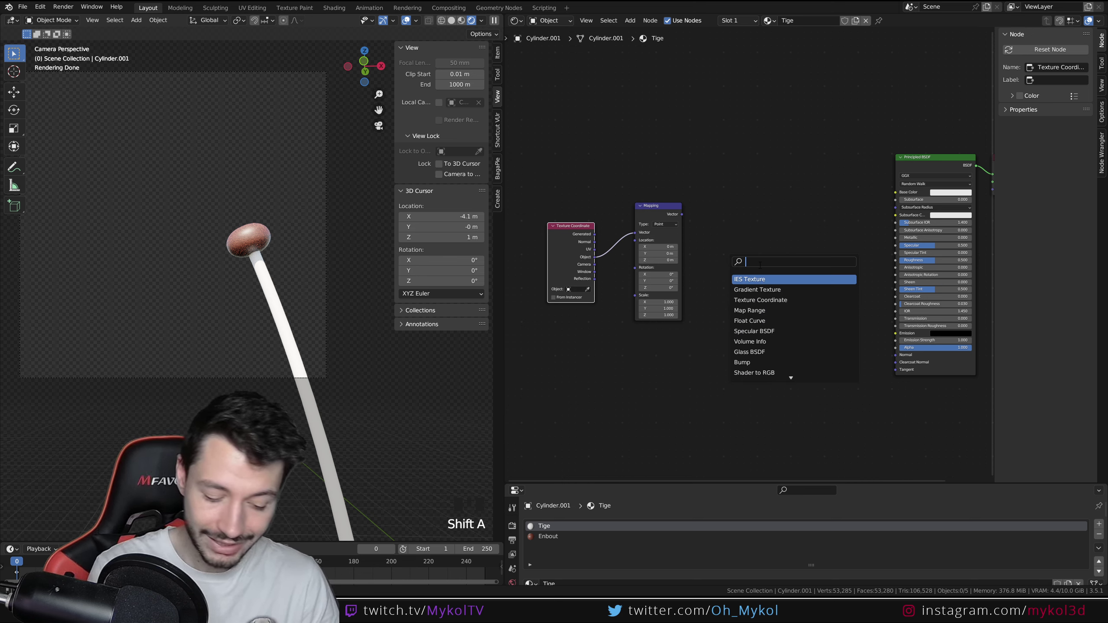
type("gra")
key("Return")
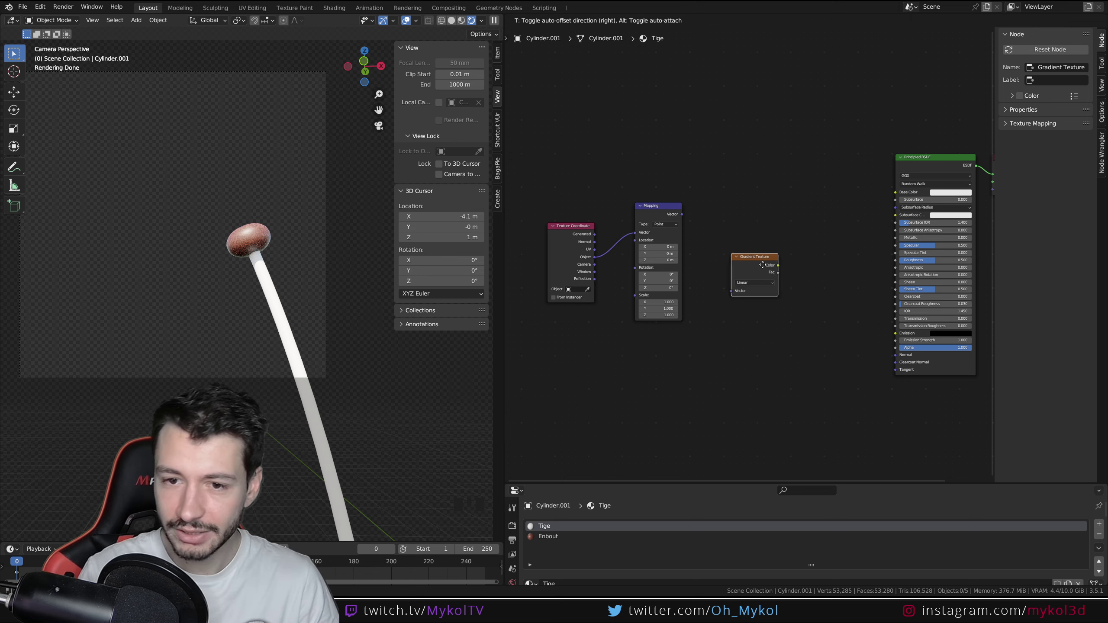
left_click(737, 260)
key("shift+a")
type("color")
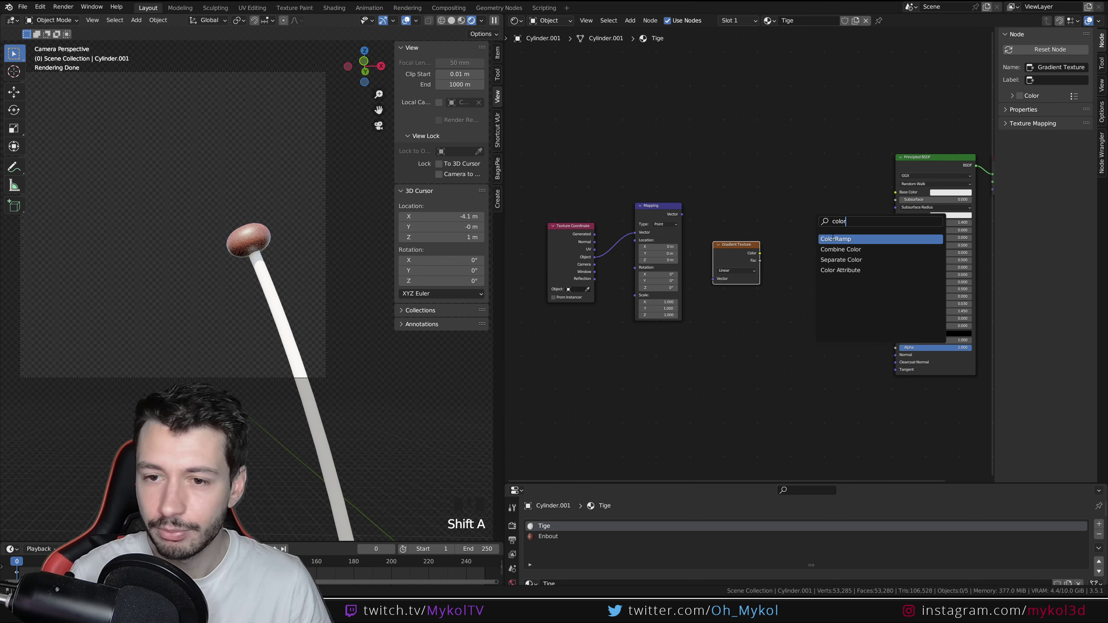
key("Return")
left_click(825, 236)
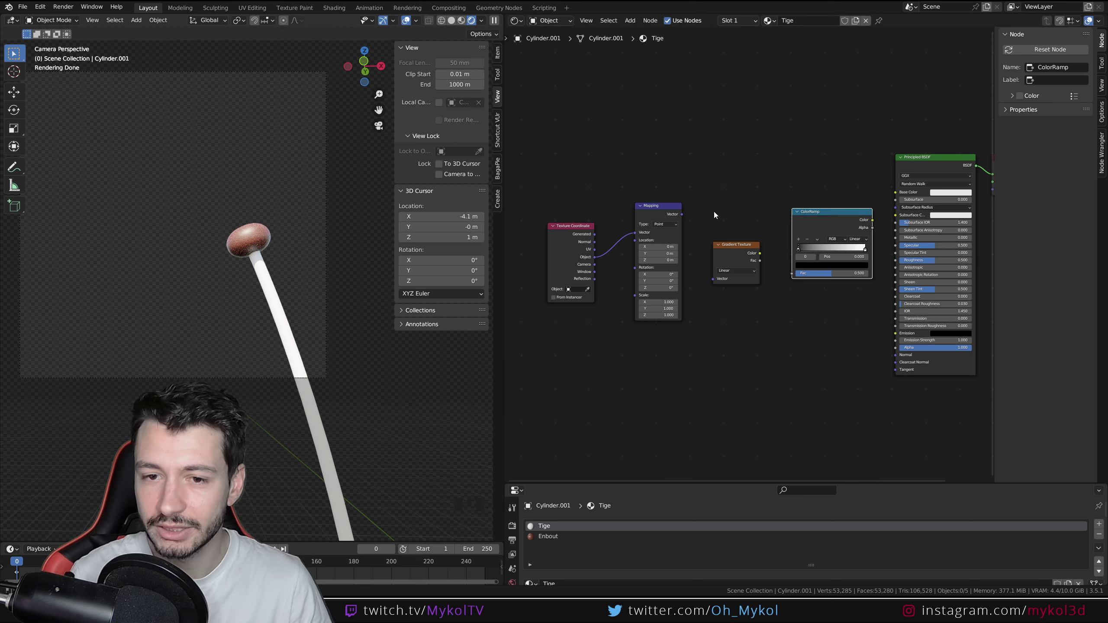
Step: Connect the Mapping output to the Gradient Texture's Vector and preview the gradient directly on the material output
middle_click_drag(697, 213, 679, 217)
left_click_drag(663, 214, 697, 277)
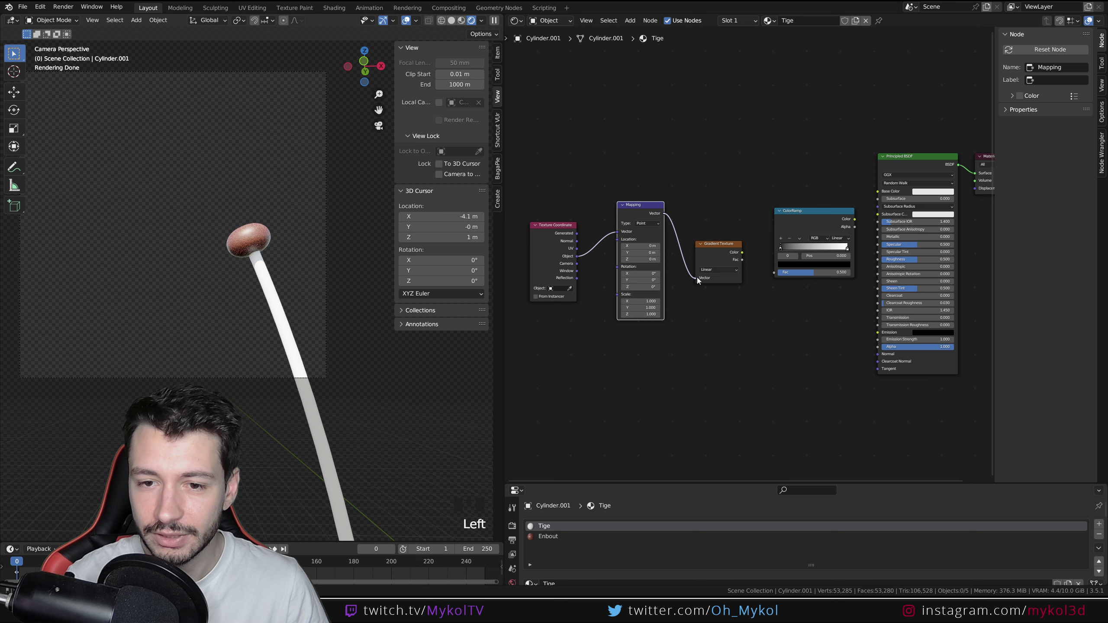
left_click(725, 248, "ctrl+shift")
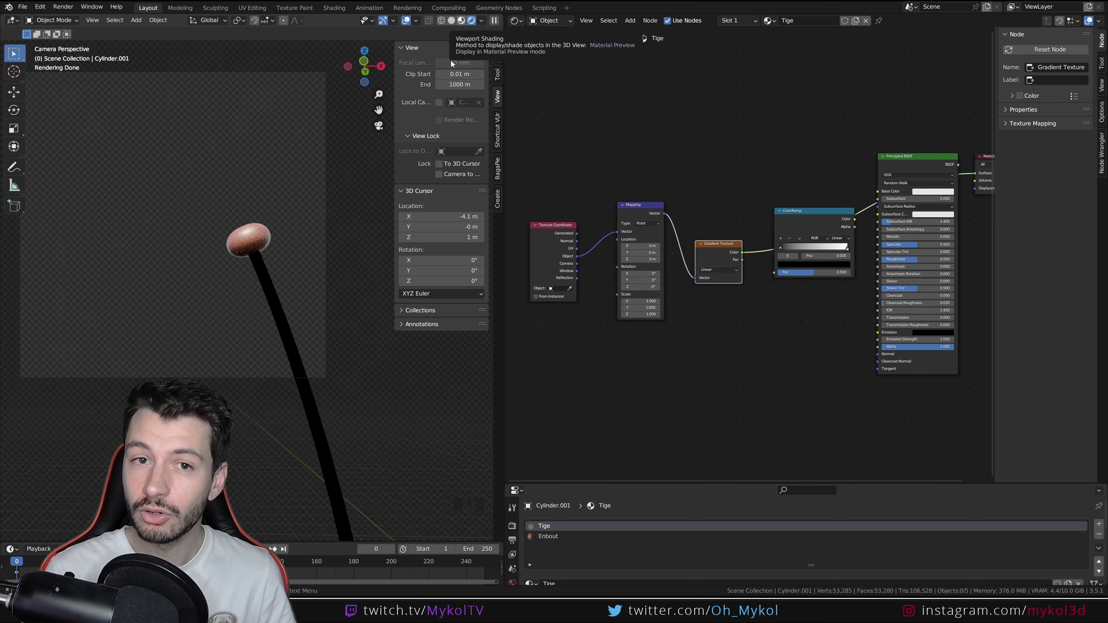
Step: Switch the viewport to Material Preview shading and show the whole stem in the front orthographic view
left_click(461, 20)
scroll(305, 340, "down", 4)
middle_click_drag(298, 358, 238, 302)
key("KP_1")
scroll(300, 348, "down", 2)
scroll(271, 376, "up", 4)
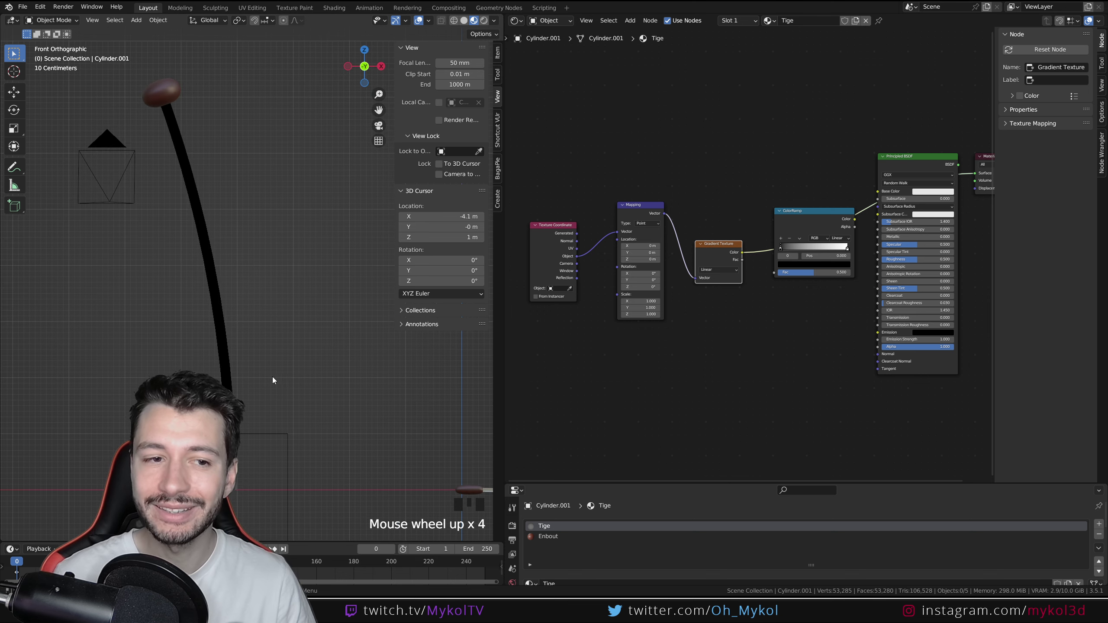
middle_click_drag(272, 377, 270, 342, "shift")
scroll(287, 333, "down", 1)
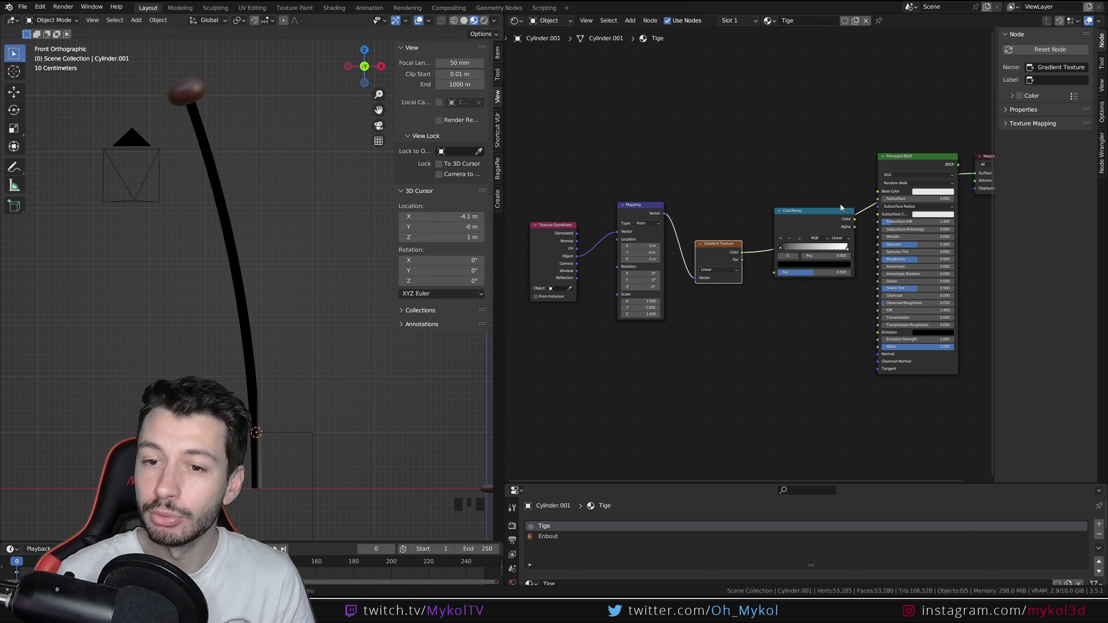
Step: Move the ColorRamp node clear of the preview link and examine the gradient at the base of the stem
left_click_drag(839, 209, 812, 350, "alt")
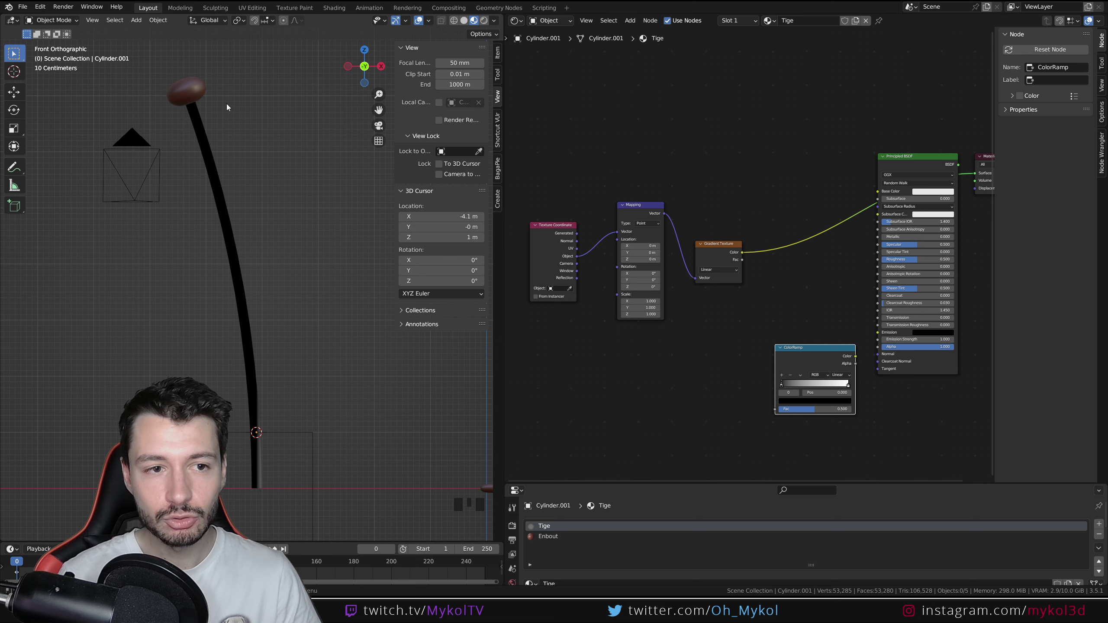
middle_click_drag(265, 483, 272, 294, "shift")
scroll(275, 472, "up", 3)
middle_click_drag(275, 471, 280, 355, "shift")
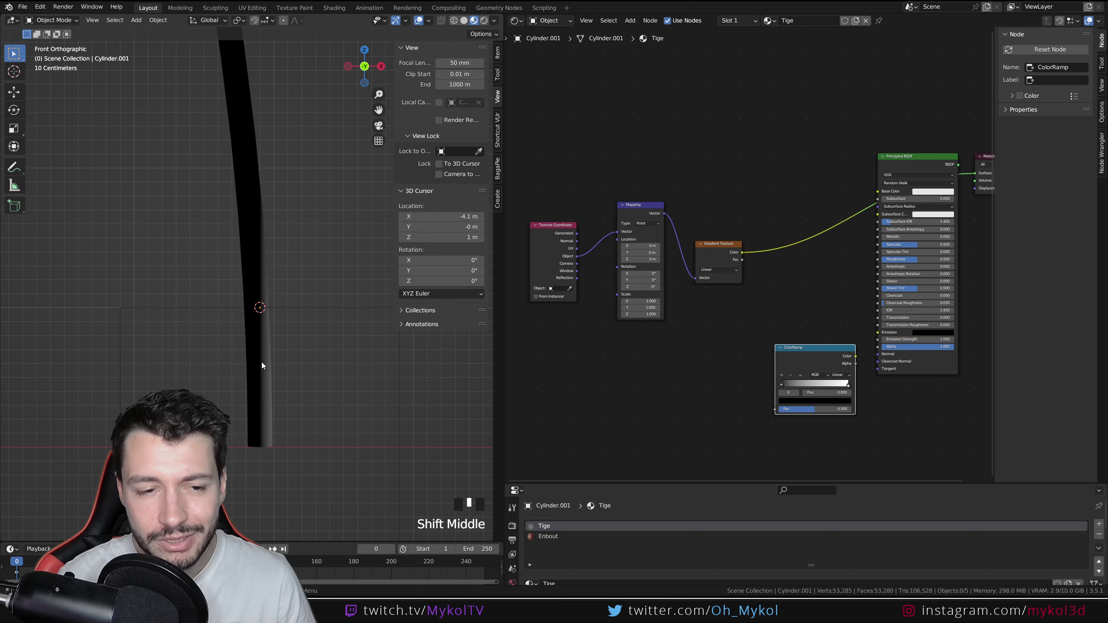
scroll(259, 472, "down", 4)
middle_click_drag(304, 244, 308, 389, "shift")
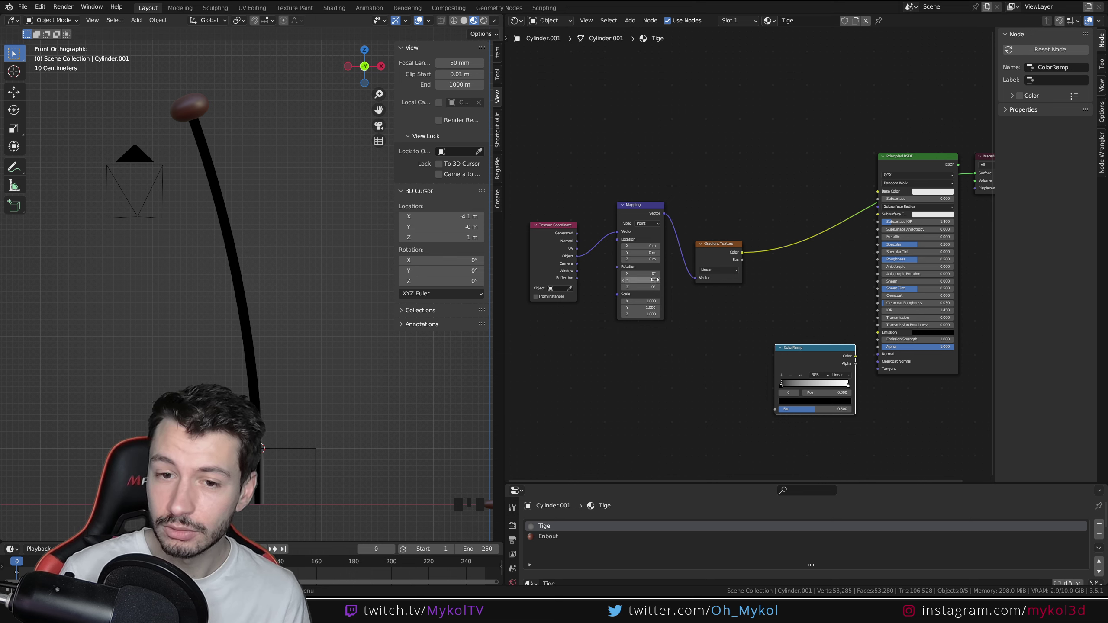
Step: Set the Mapping node's Y rotation to 90° and its Z scale to 0.1 to spread the gradient along the stem
left_click_drag(654, 279, 662, 276)
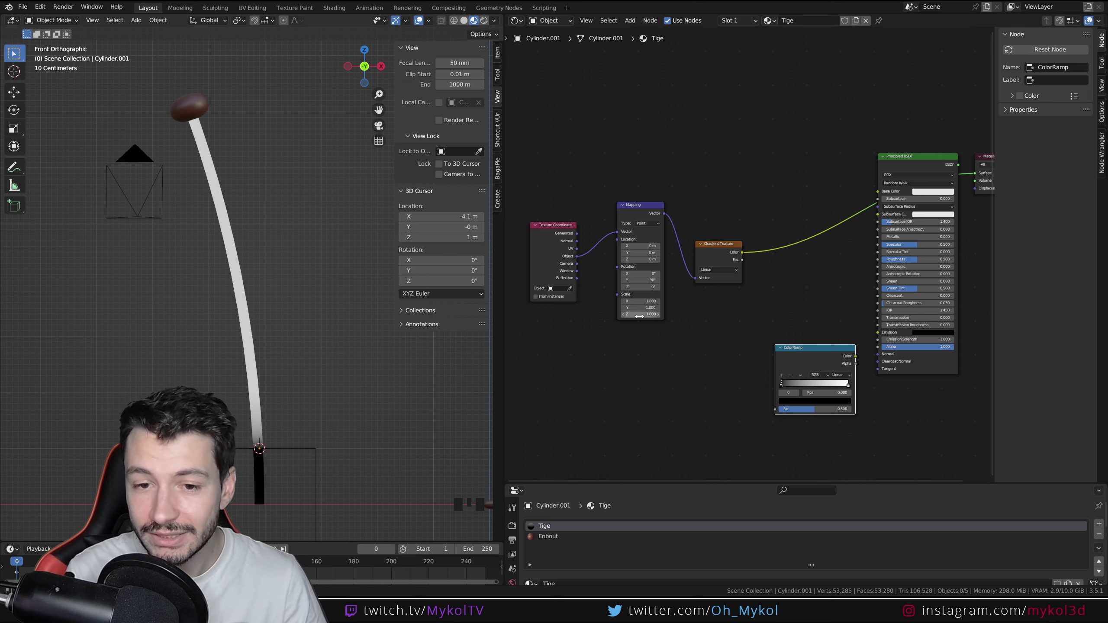
left_click_drag(639, 316, 615, 316)
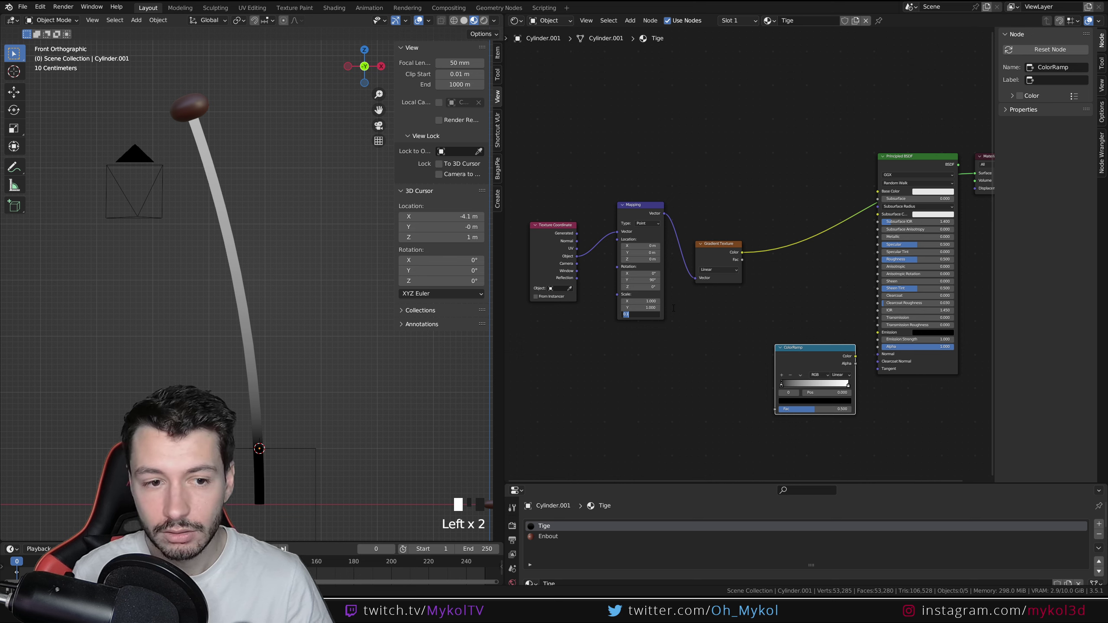
key("Return")
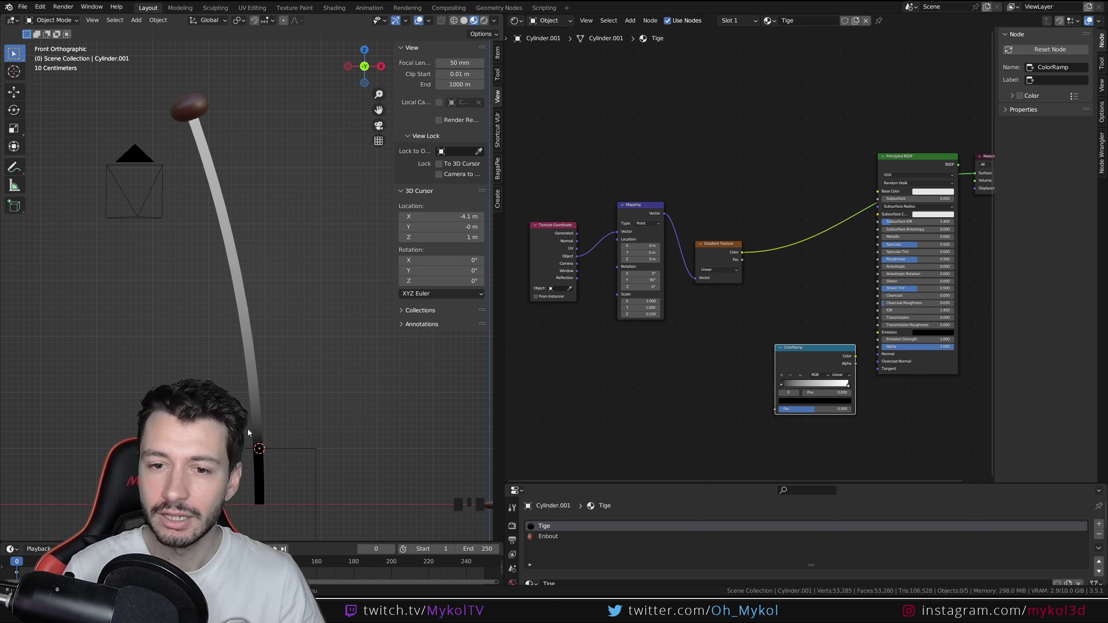
Step: Insert the ColorRamp node into the link between the Gradient Texture and the material output
left_click_drag(726, 276, 730, 252)
middle_click_drag(789, 355, 687, 395)
left_click_drag(687, 395, 693, 246)
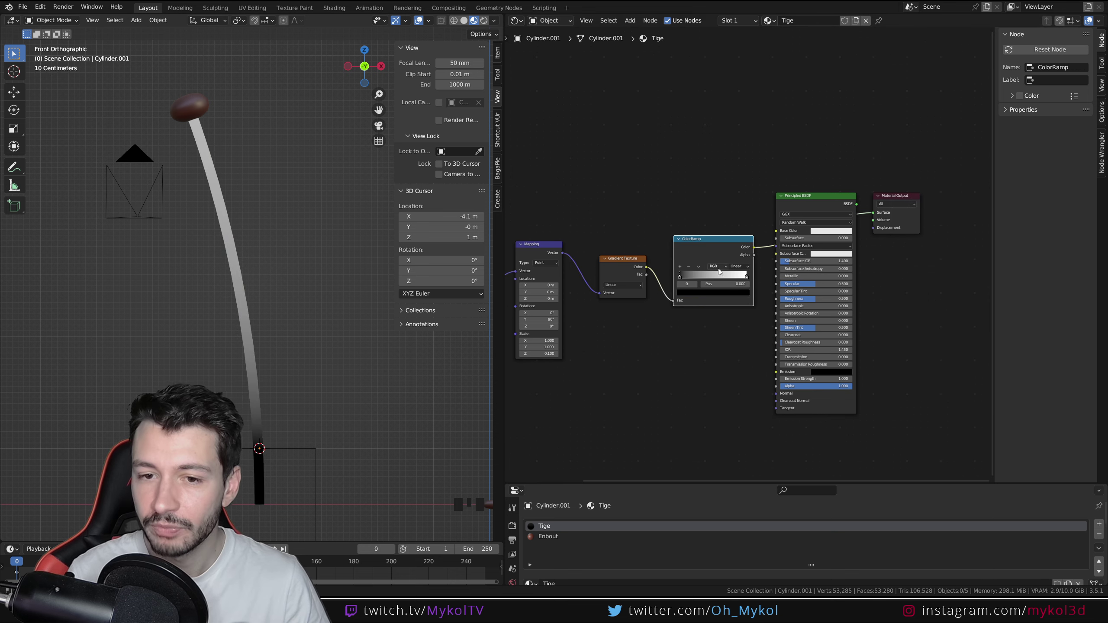
Step: Change the ColorRamp's white end stop at position 1.000 to a pale yellow-green
scroll(751, 262, "up", 9)
left_click(746, 299)
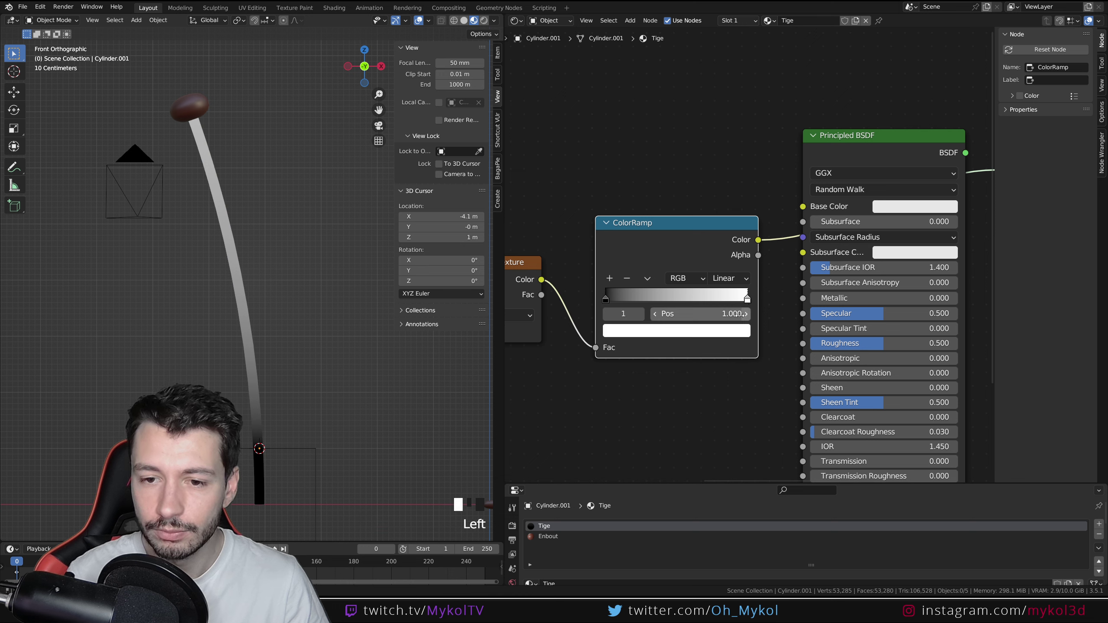
left_click(659, 330)
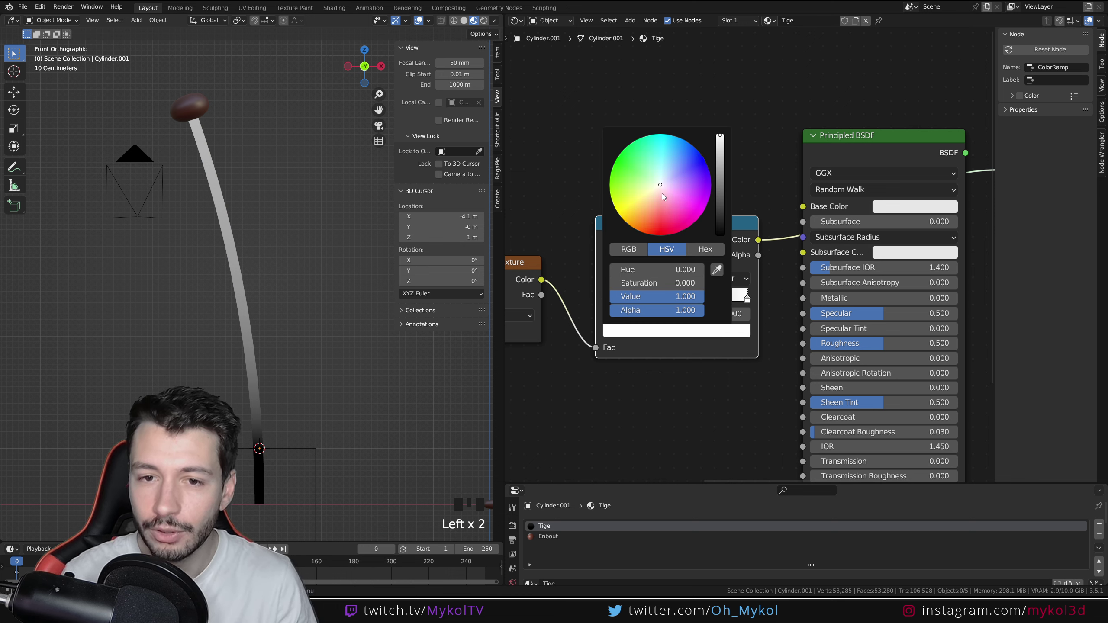
left_click(639, 195)
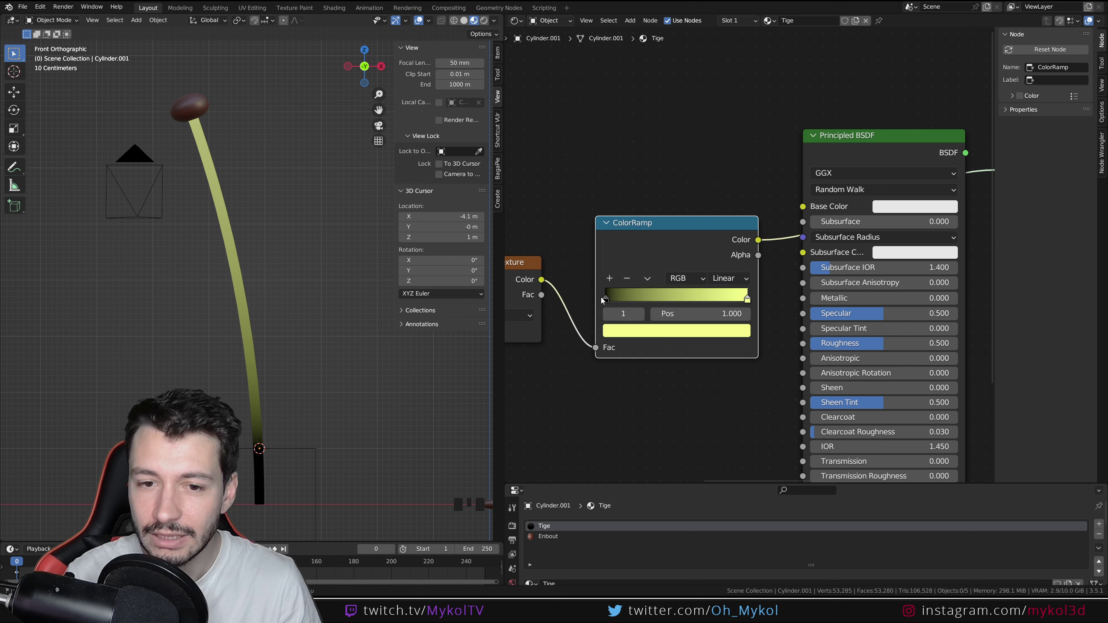
Step: Change the ColorRamp's black stop at position 0.000 to a dark brown
left_click(606, 297)
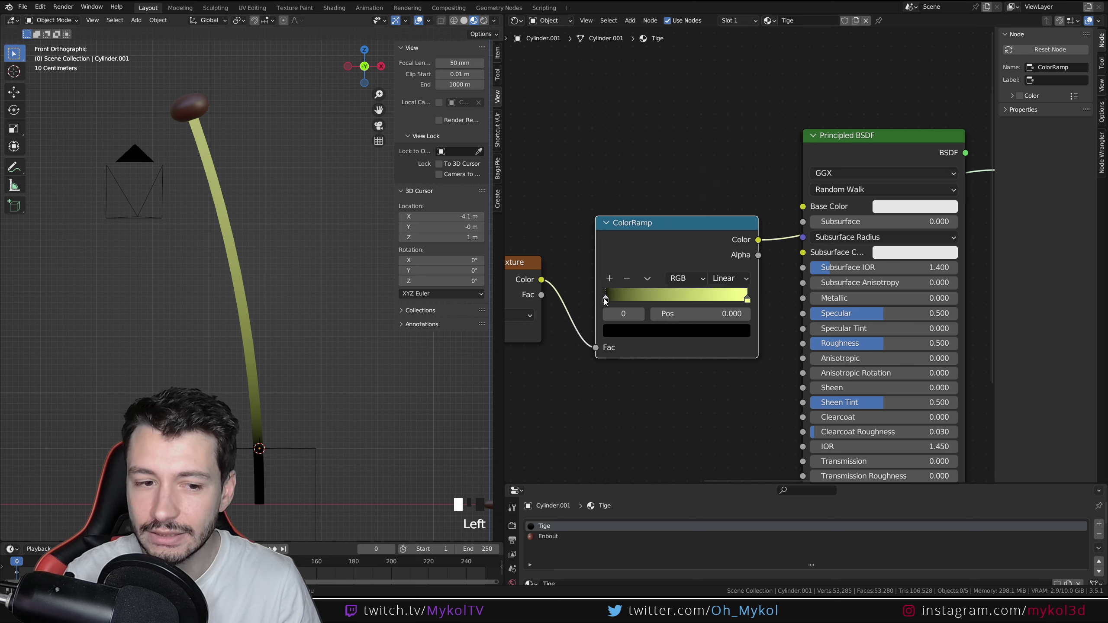
left_click(640, 335)
left_click_drag(719, 217, 719, 213)
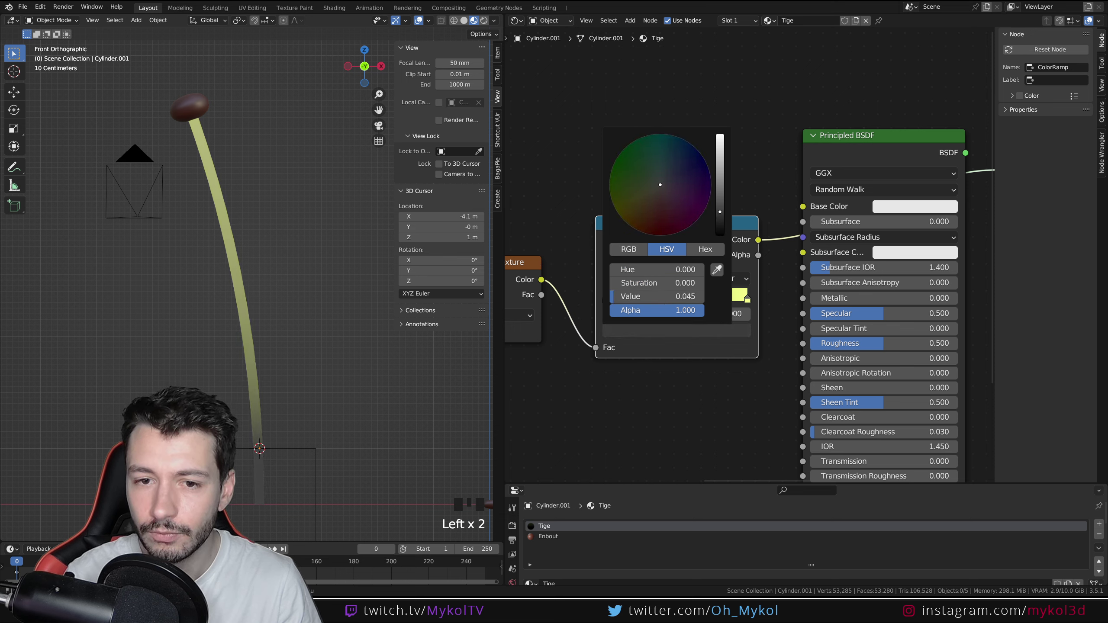
left_click_drag(663, 193, 639, 226)
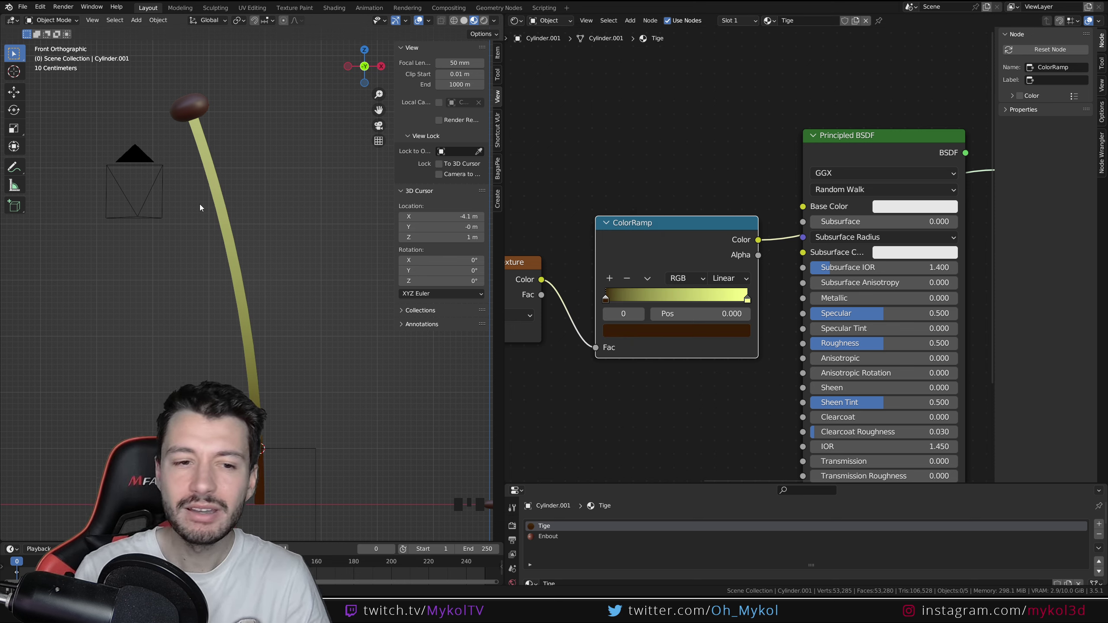
Step: Check the stem's colours in the reference image statique.png, and return to the Shader Editor
left_click(515, 29)
left_click(515, 20)
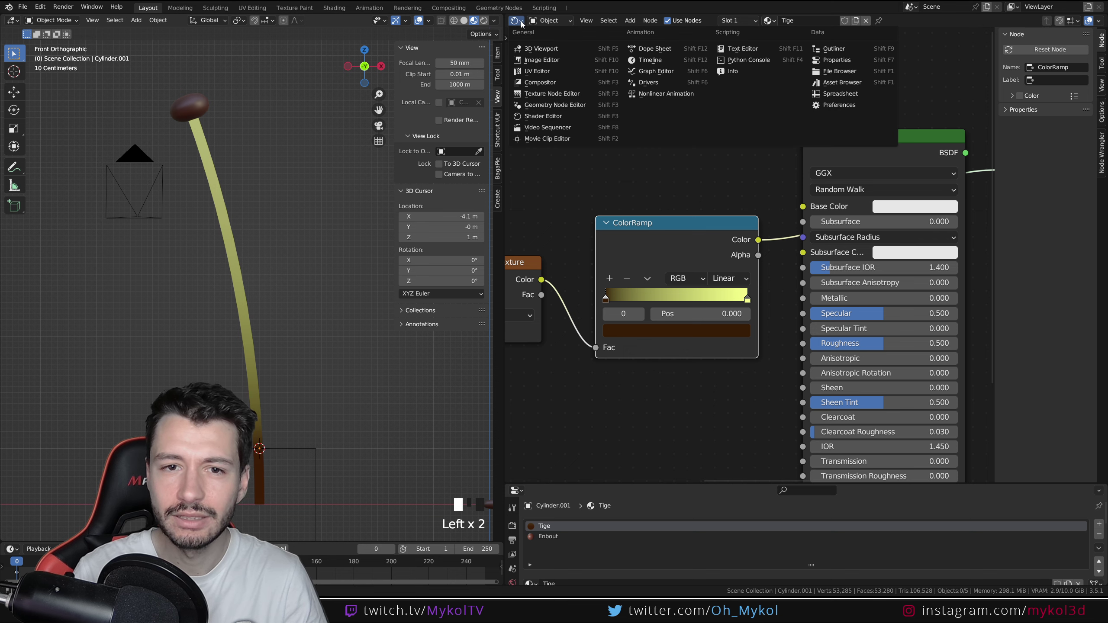
left_click(540, 63)
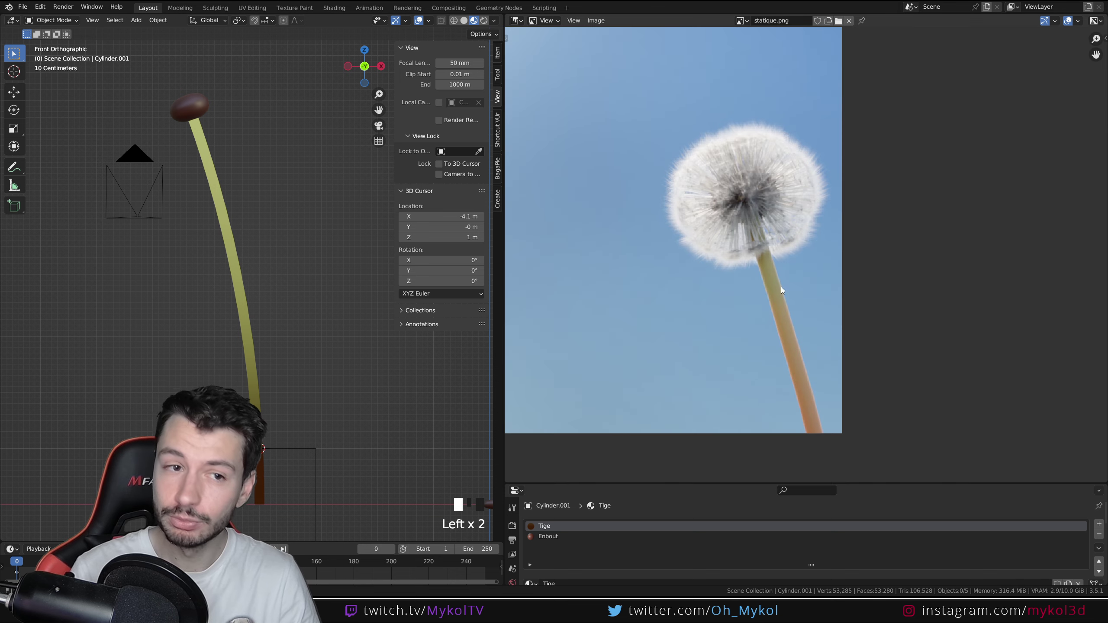
left_click(516, 20)
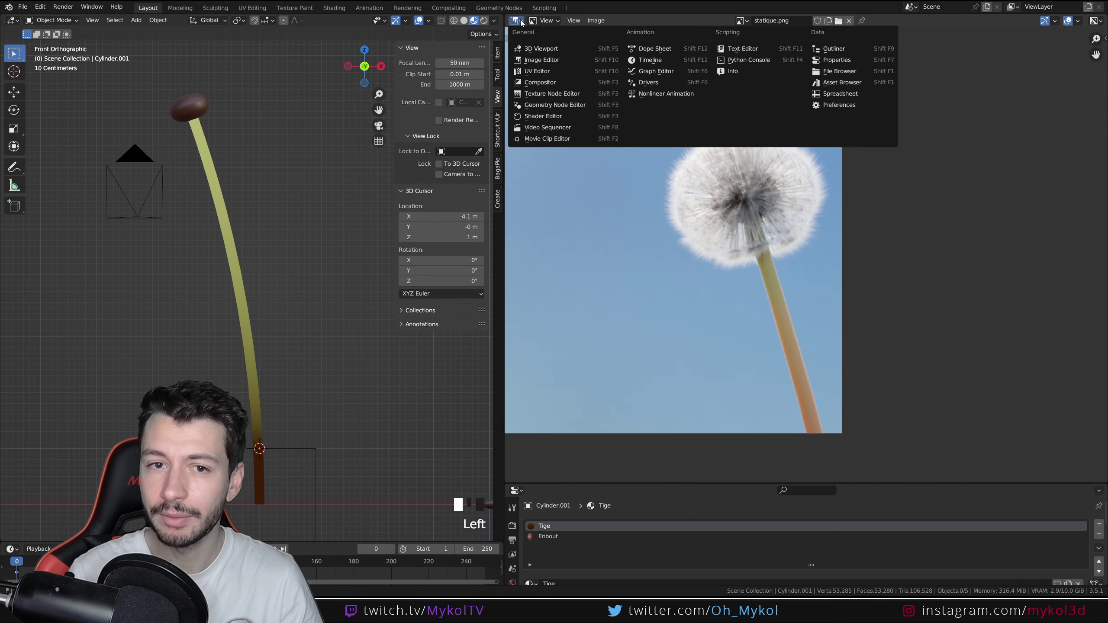
left_click(546, 116)
Step: Move the ColorRamp's brown stop to position 0.393 while judging the stem through the camera
left_click_drag(605, 299, 637, 299)
key("KP_0")
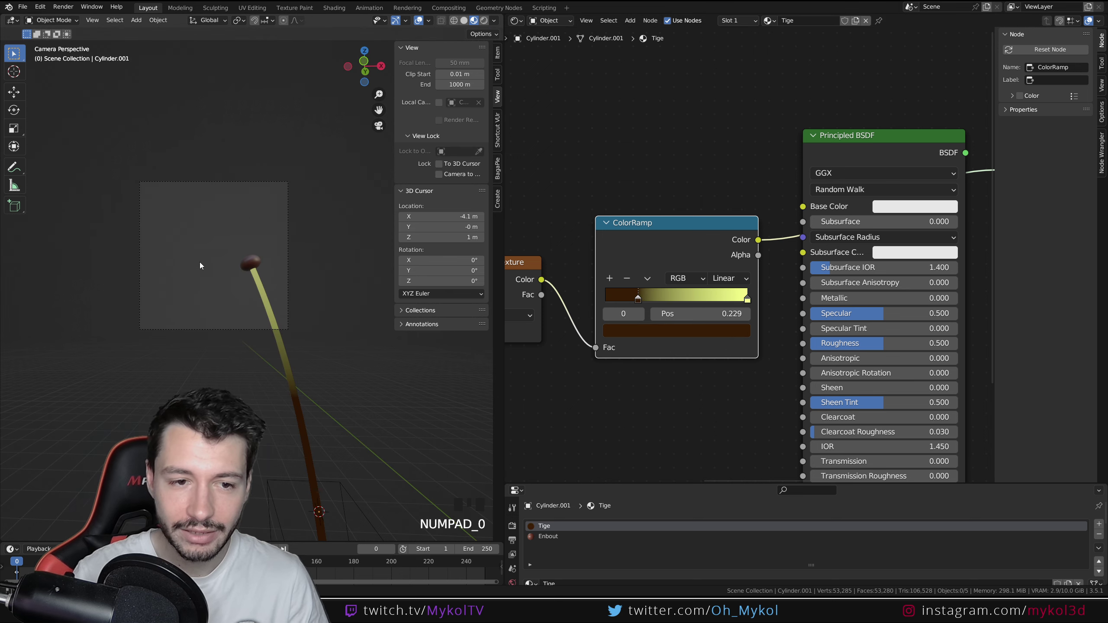
scroll(288, 362, "up", 3)
left_click(637, 300)
mouse_move(636, 299)
left_mouse_down()
mouse_move(675, 300)
mouse_move(658, 301)
mouse_move(661, 310)
left_mouse_up()
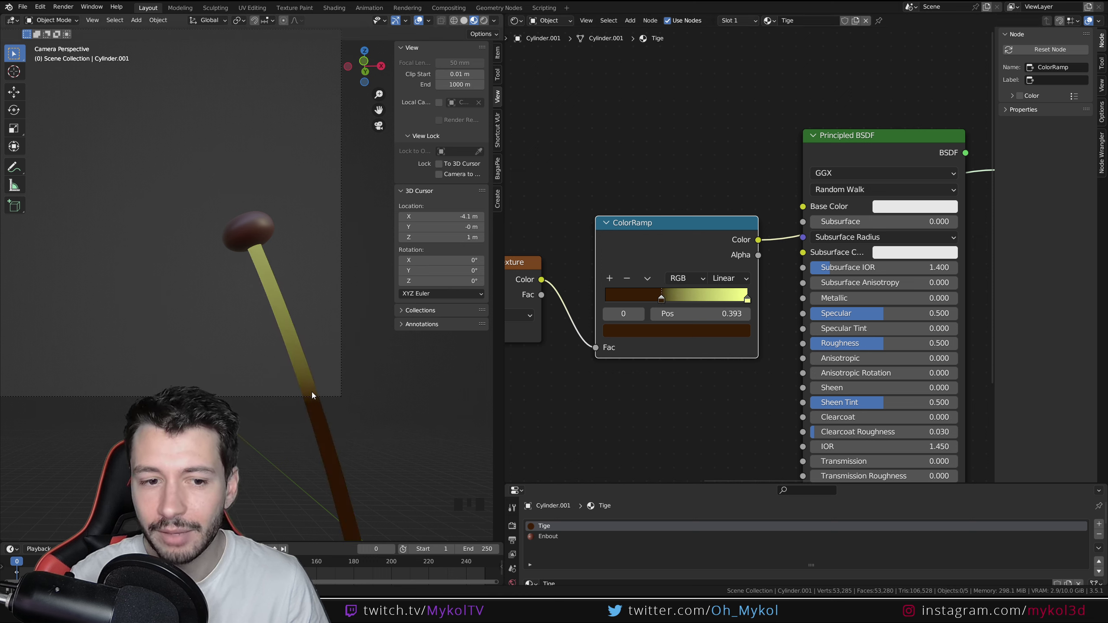
Step: Connect the ColorRamp's colour to the Principled BSDF's Base Color and display the viewport in rendered shading
middle_click_drag(667, 191, 512, 189)
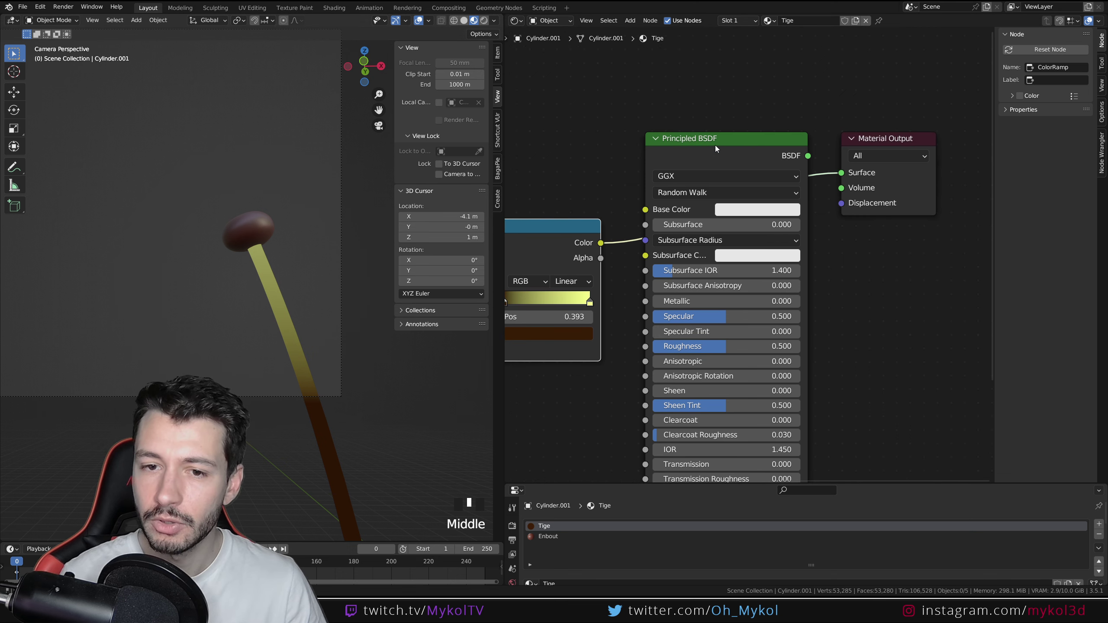
left_click_drag(719, 142, 726, 153)
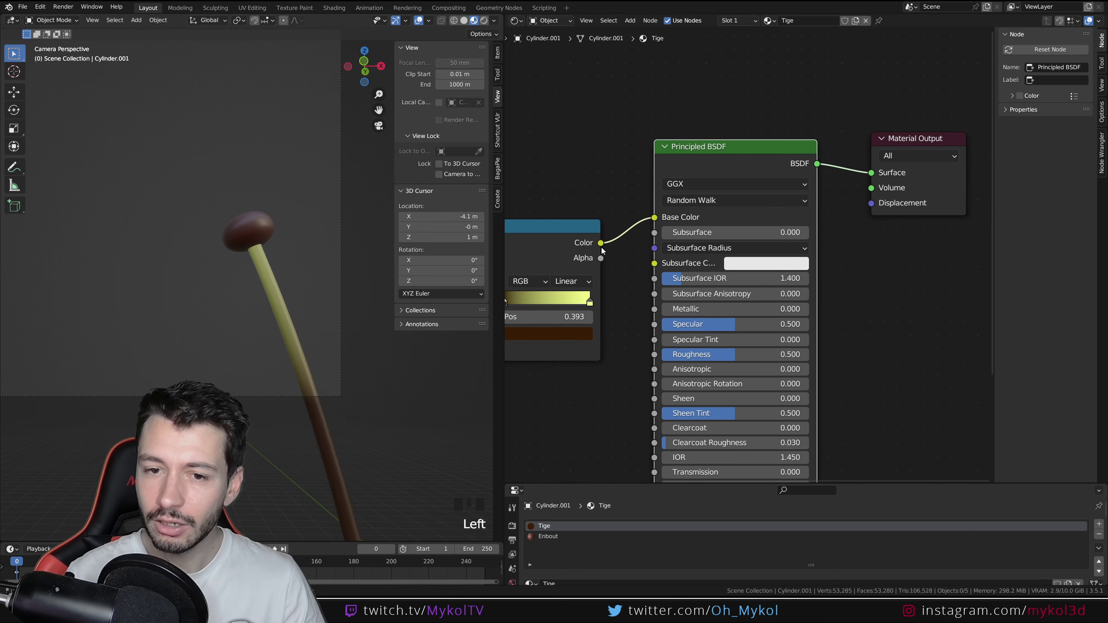
left_click(483, 21)
scroll(289, 338, "up", 2)
middle_click_drag(297, 338, 321, 345, "shift")
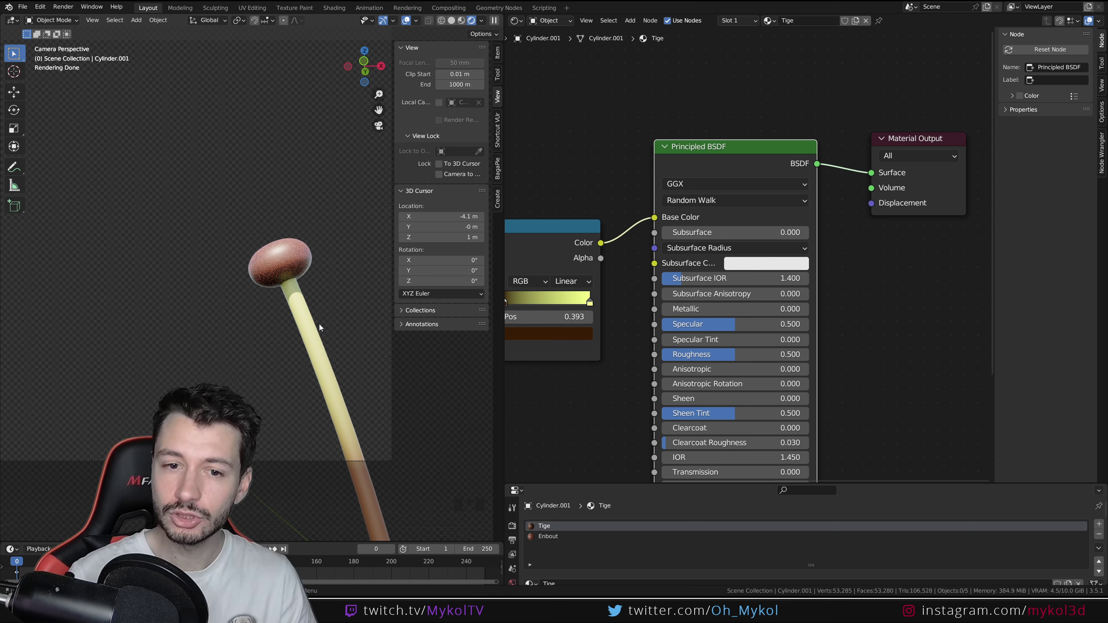
Step: Shift the ColorRamp's end stop to a slightly greener yellow and move the brown stop to position 0.408
left_click(590, 301)
left_click(580, 338)
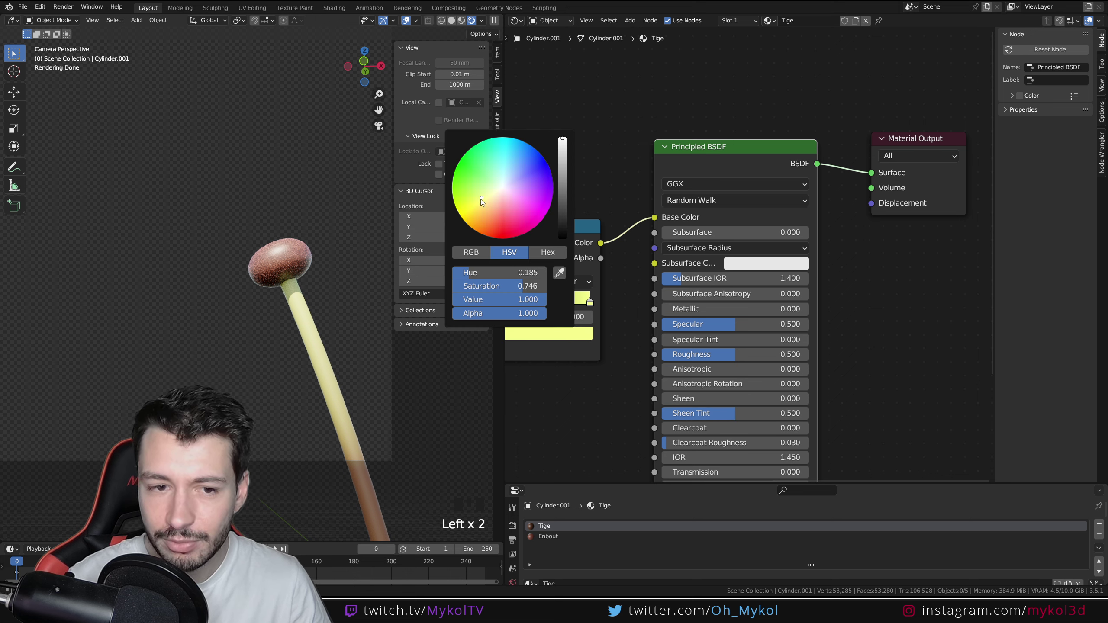
mouse_move(481, 198)
left_mouse_down()
mouse_move(473, 189)
mouse_move(481, 196)
left_mouse_up()
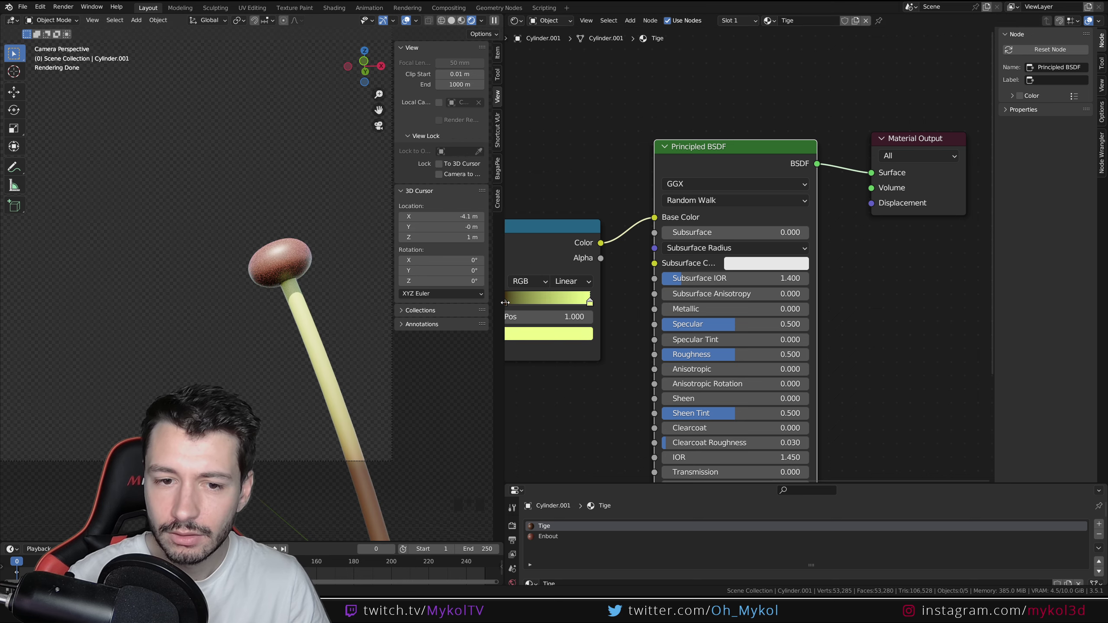
left_click(507, 304)
middle_click_drag(507, 303, 543, 323)
left_click_drag(546, 322, 547, 322)
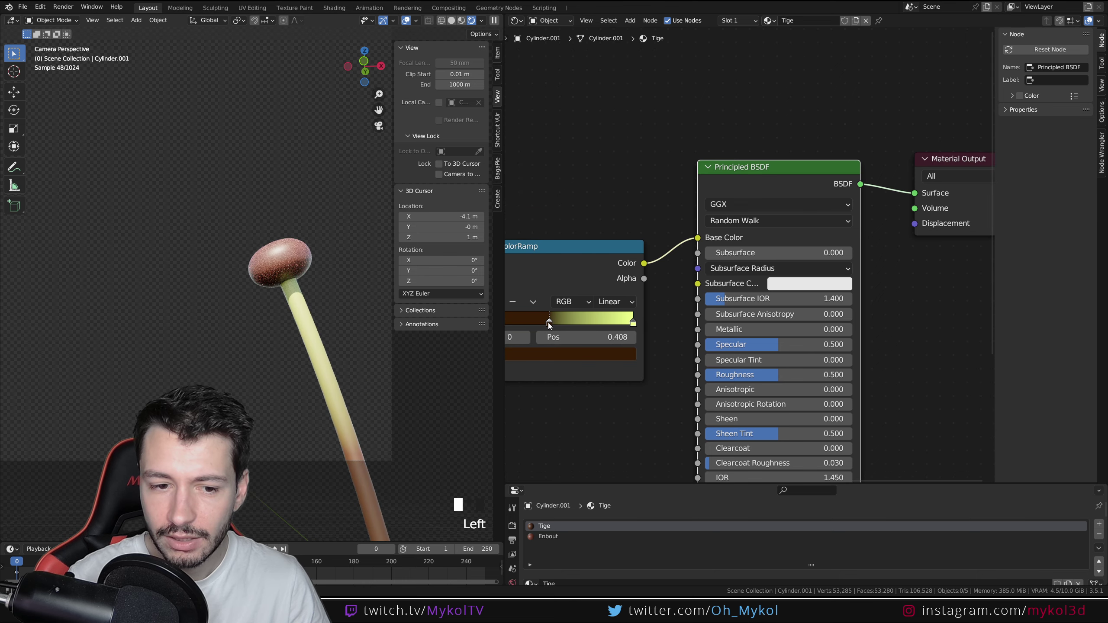
Step: Set the Mapping node's Z scale to 0.07 and move the ColorRamp's brown stop to position 0.290
middle_click_drag(545, 413, 598, 407)
middle_click_drag(530, 431, 777, 393)
middle_click_drag(667, 393, 776, 375)
left_click(617, 417)
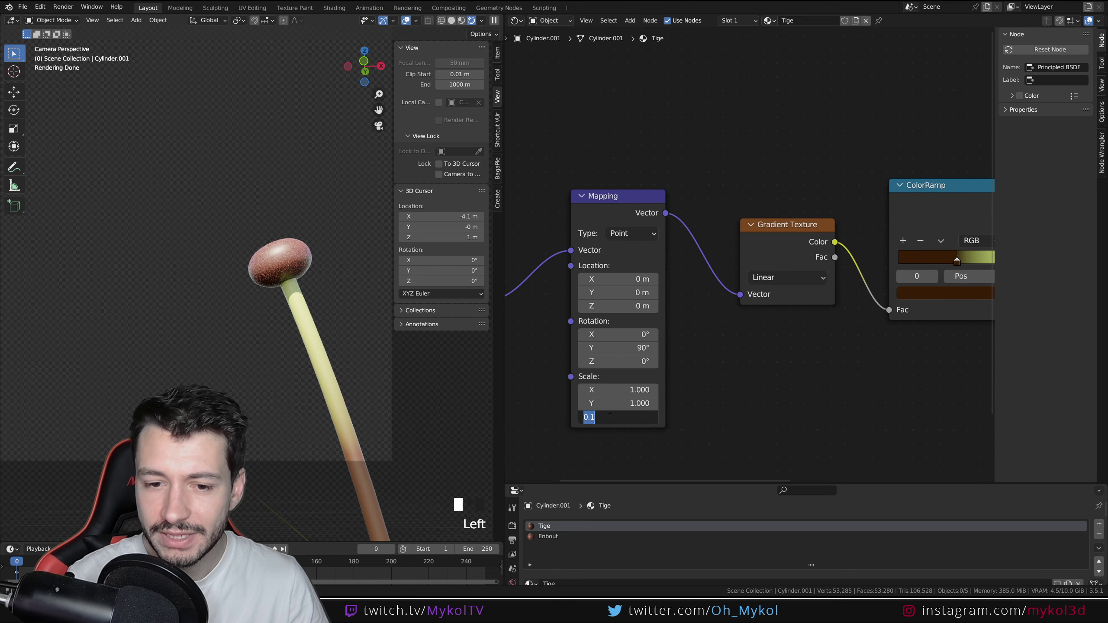
type("0.1")
key("BackSpace")
type("07")
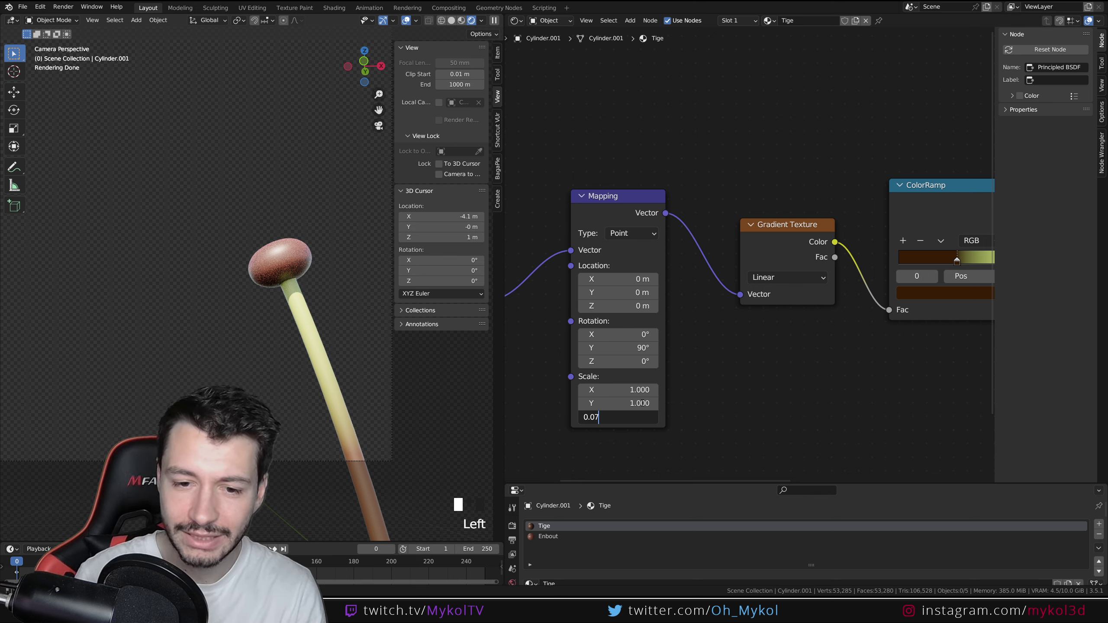
key("Return")
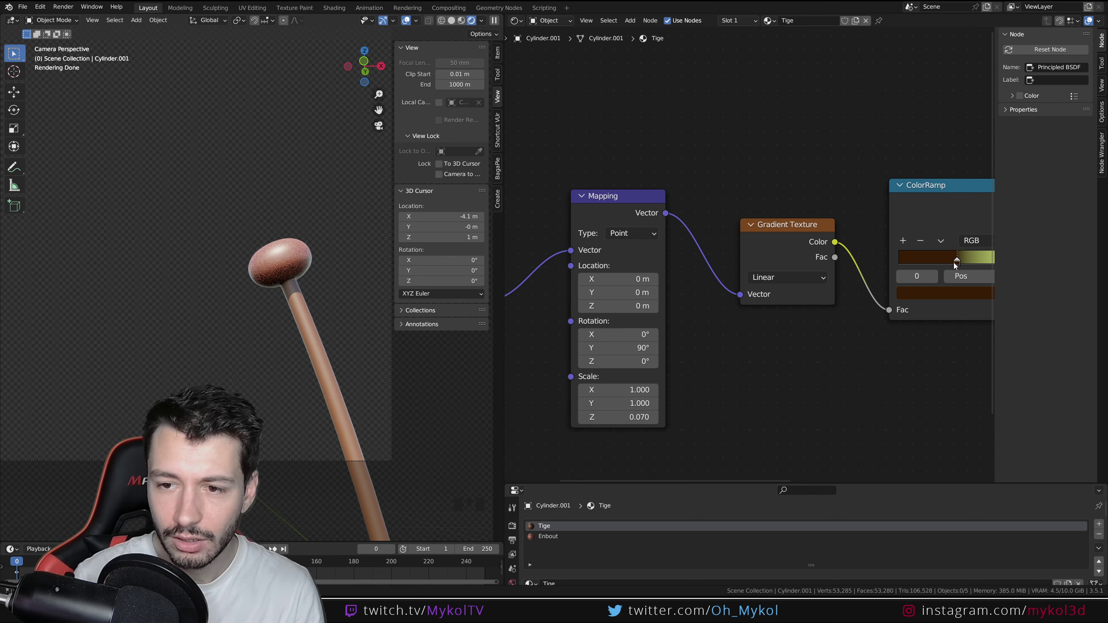
mouse_move(953, 263)
left_mouse_down()
mouse_move(906, 261)
mouse_move(937, 264)
left_mouse_up()
middle_click_drag(815, 335, 531, 353)
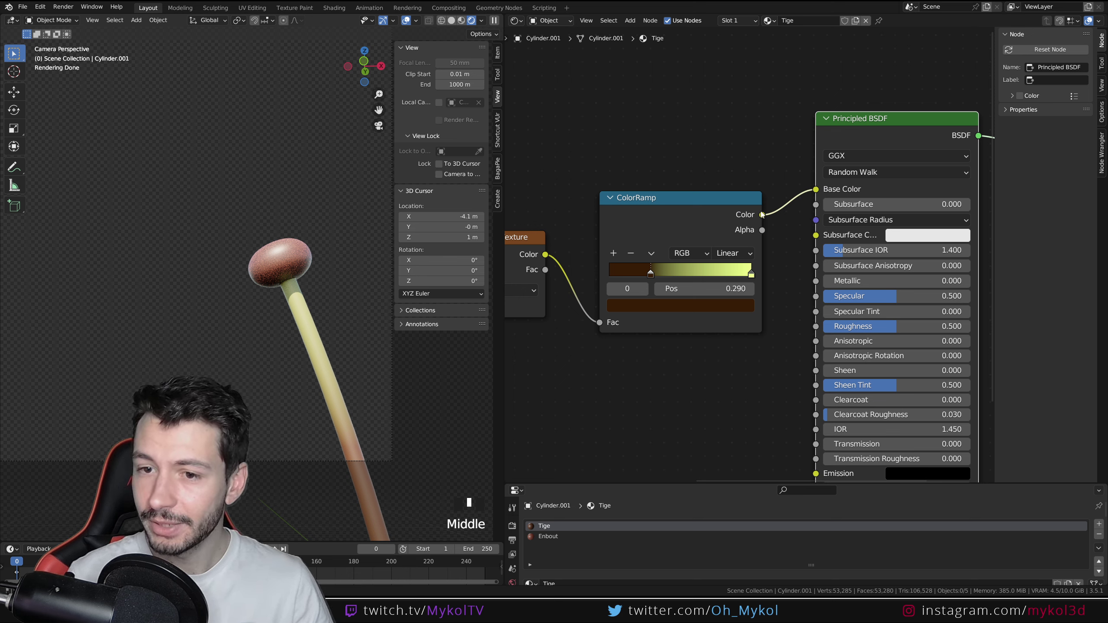
Step: Connect the ColorRamp's colour to the Principled BSDF's Subsurface Color as well, and set Subsurface to 0.3
left_click_drag(762, 215, 816, 236)
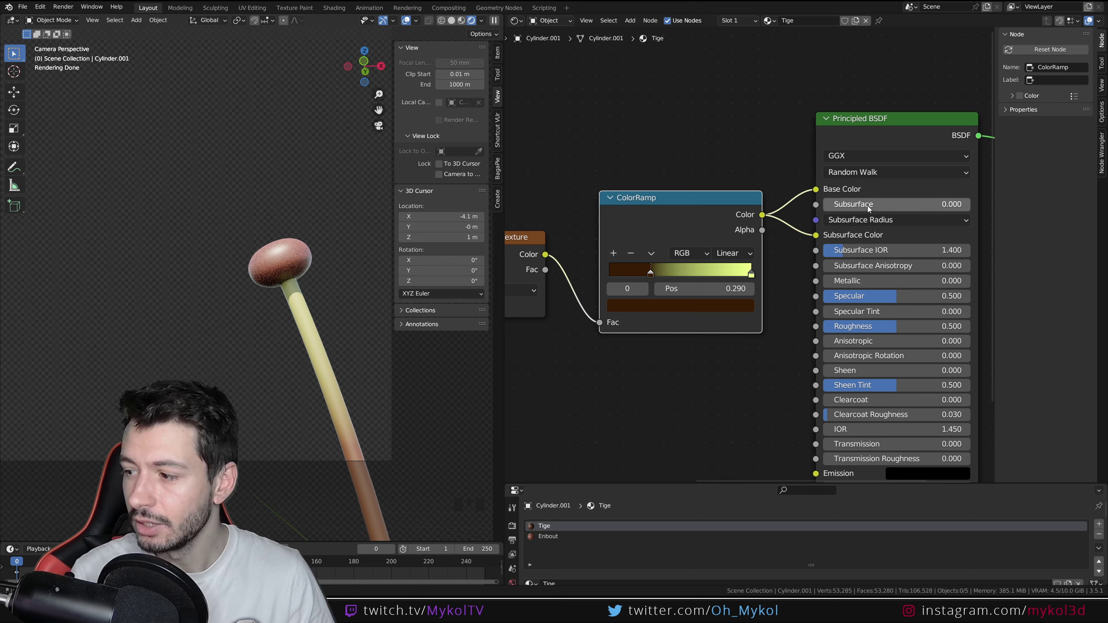
mouse_move(877, 205)
left_mouse_down()
mouse_move(973, 206)
mouse_move(866, 204)
left_mouse_up()
left_click(906, 206)
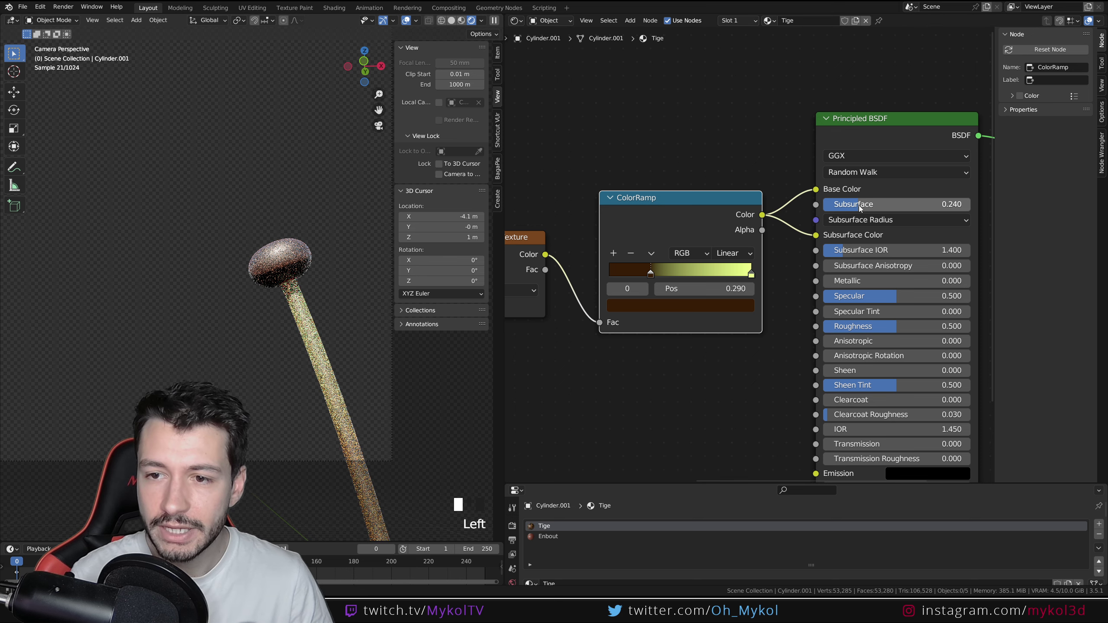
type("0.3")
key("Return")
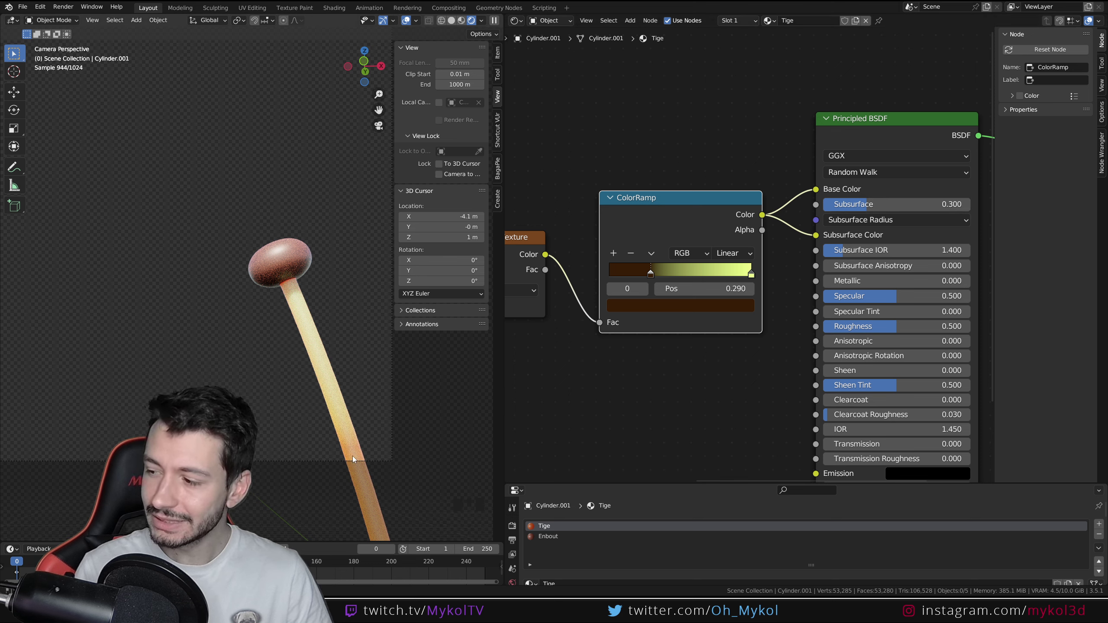
Step: Set the stem material's Subsurface to 0.15 and inspect the rendered stem up close
left_click(895, 204)
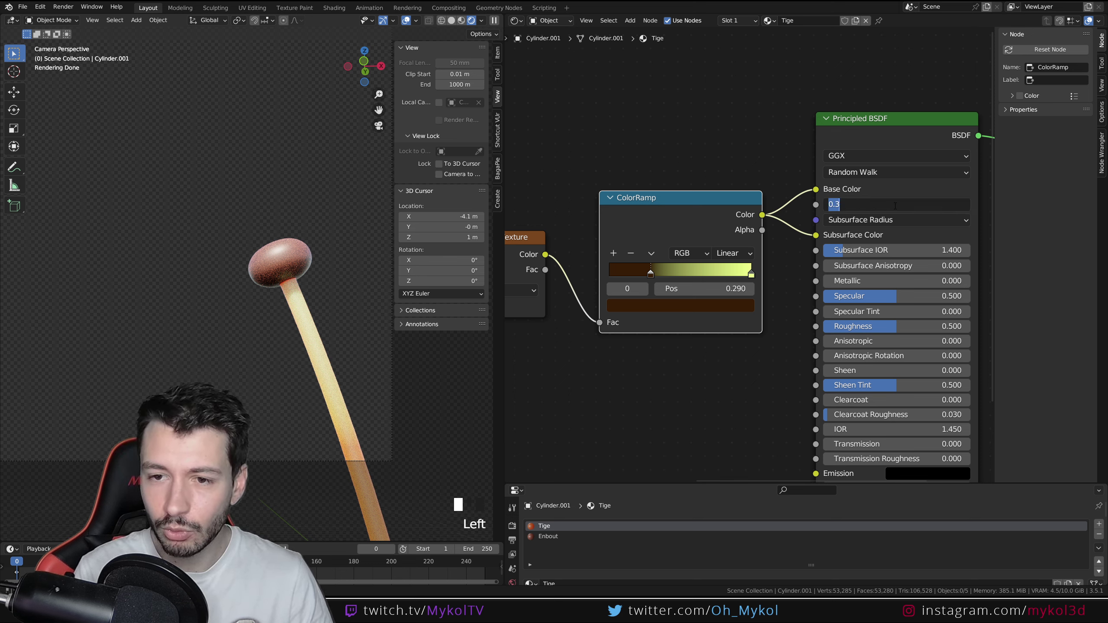
type("0.15")
key("Return")
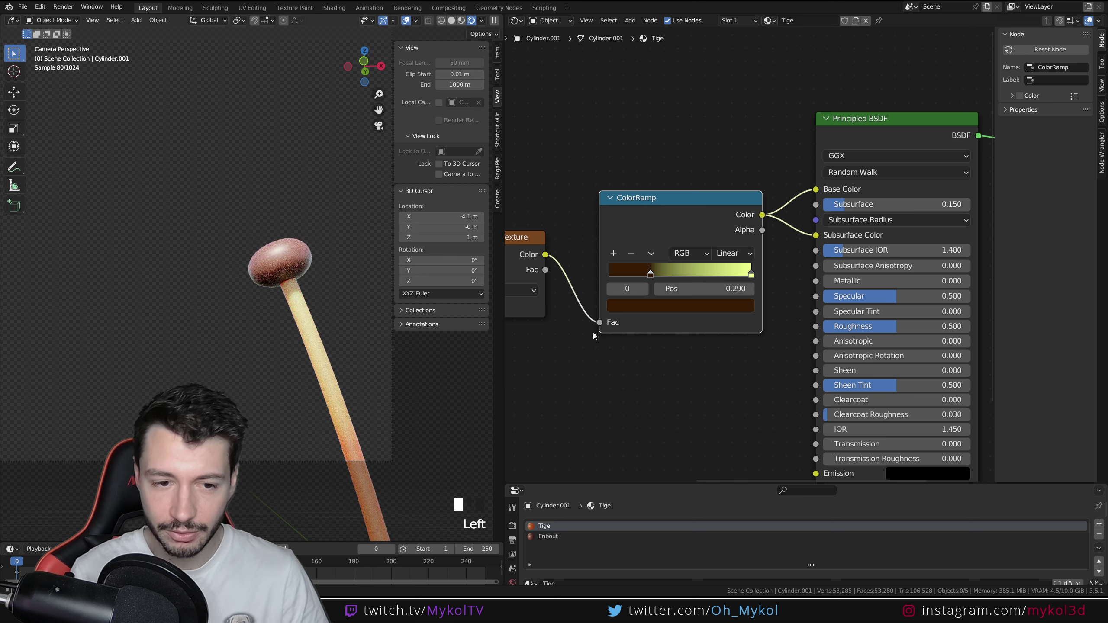
scroll(355, 420, "up", 1)
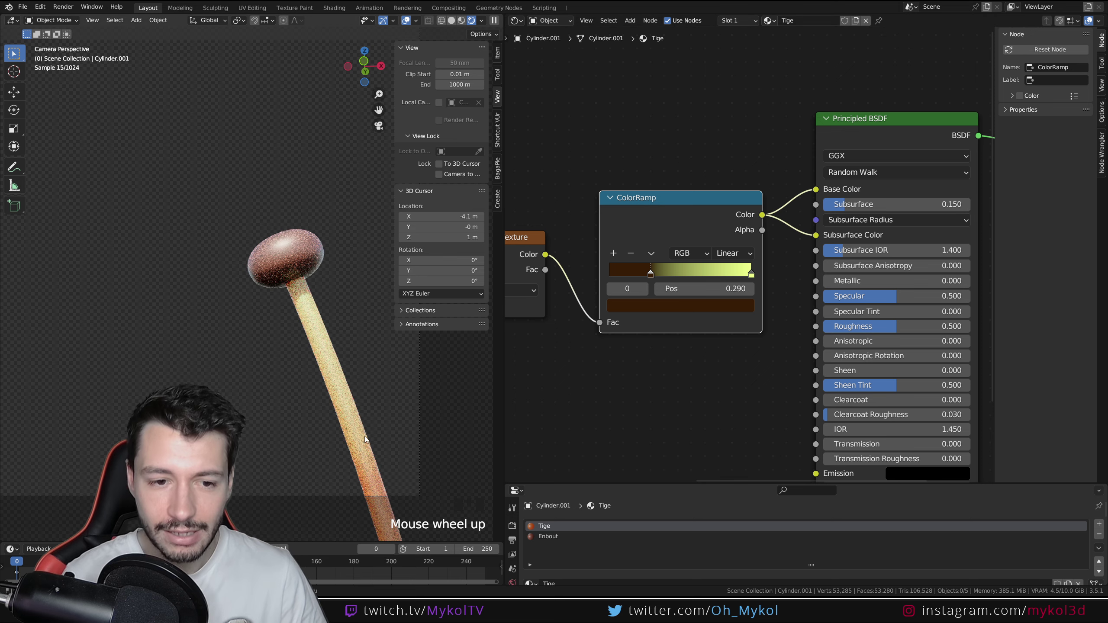
middle_click_drag(355, 420, 294, 374, "shift")
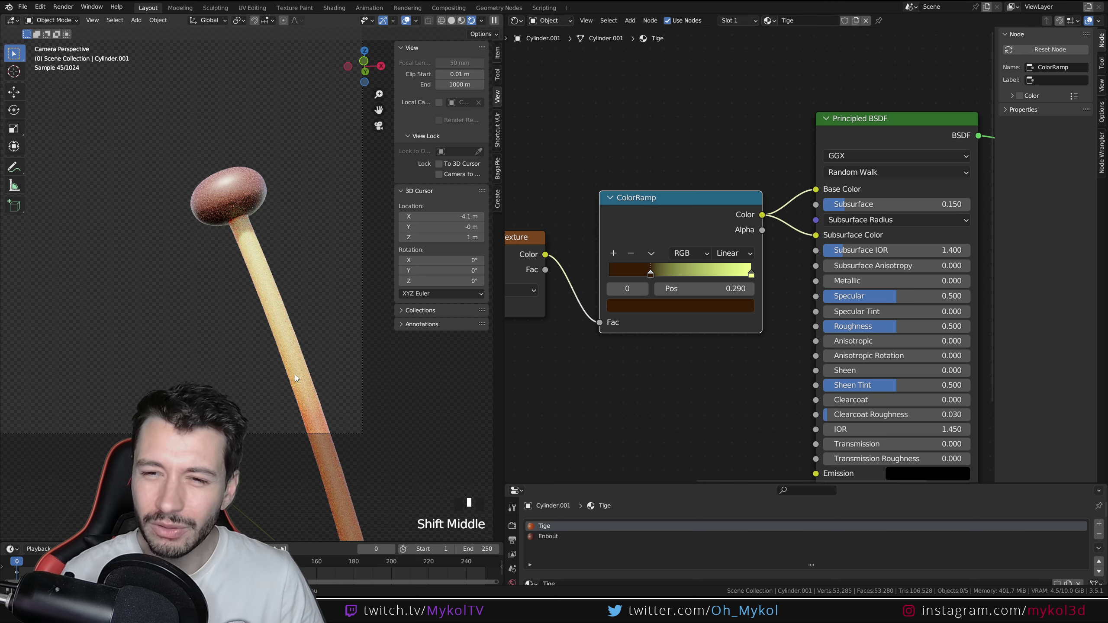
Step: Lower the Subsurface Radius by setting its first two values to 0.1 and 0.02 and reducing the third
left_click(874, 225)
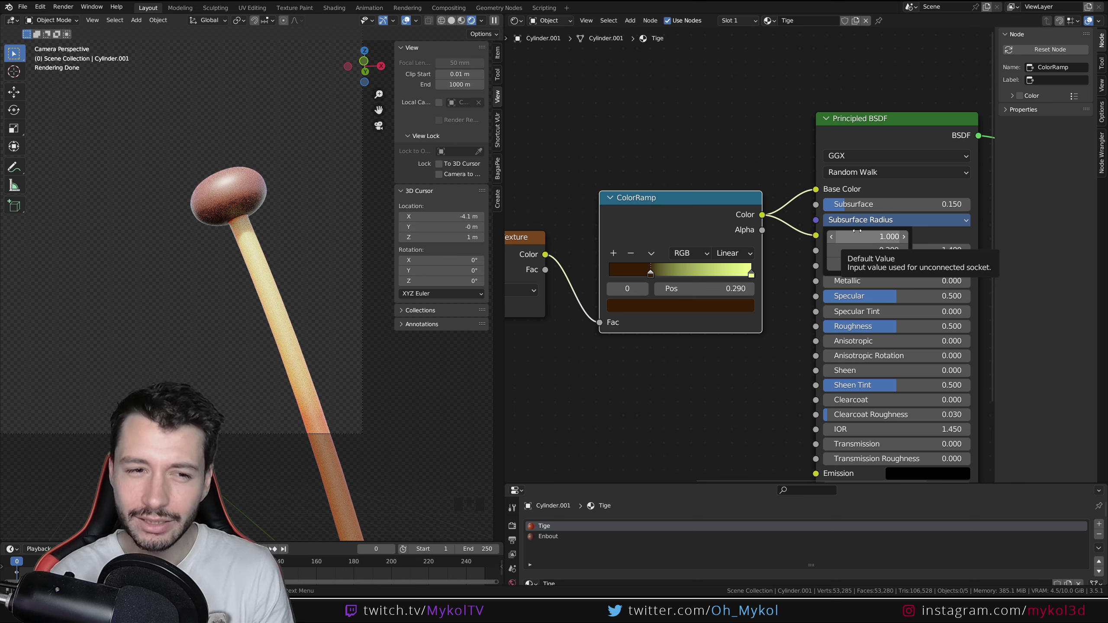
left_click(879, 236)
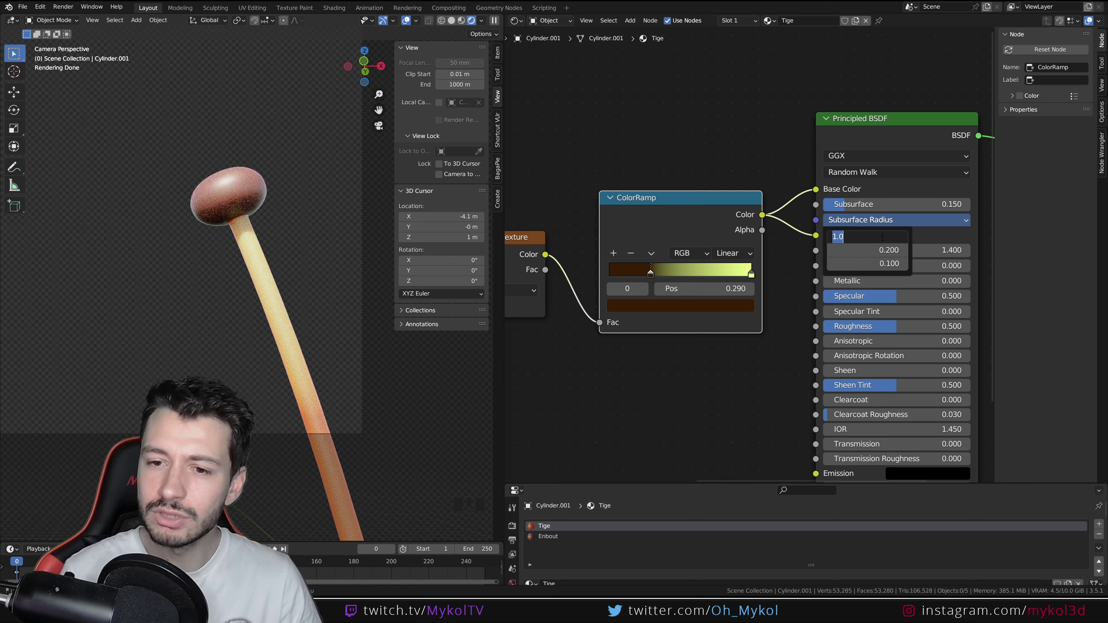
type("0.1")
key("Tab")
type("0.02")
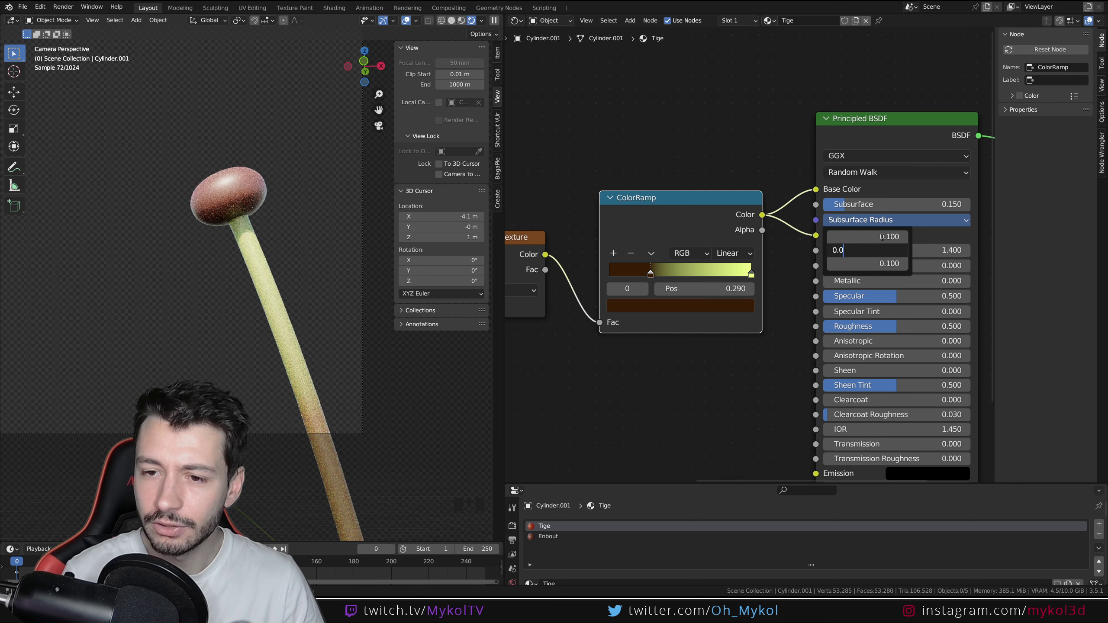
key("Tab")
type("0")
key("Return")
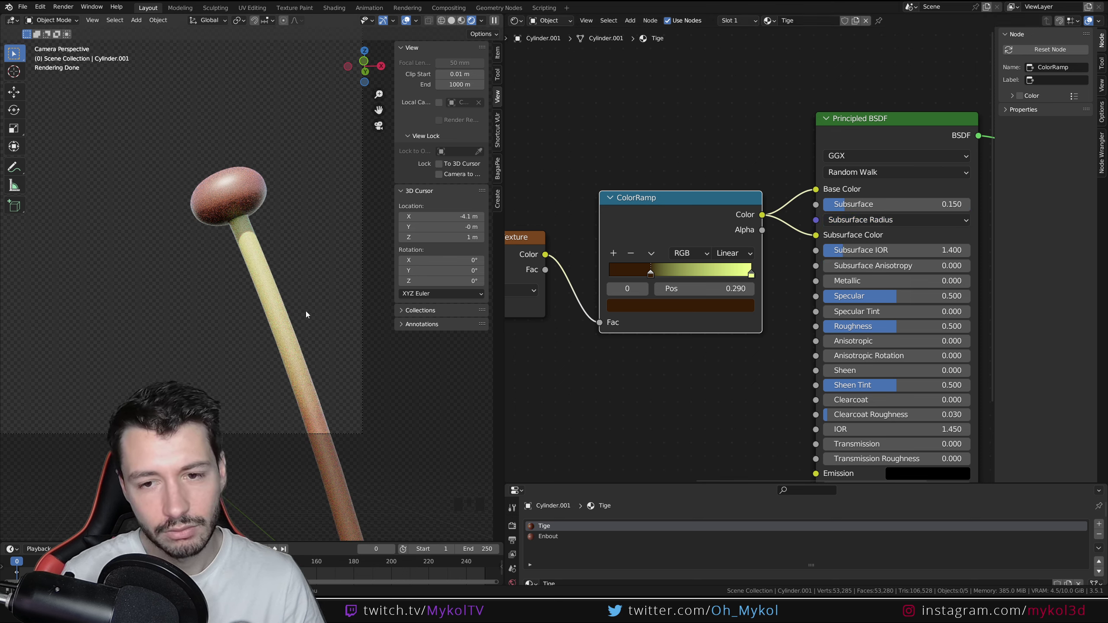
Step: Set the stem material's Subsurface to 0.2
left_click_drag(847, 204, 851, 204)
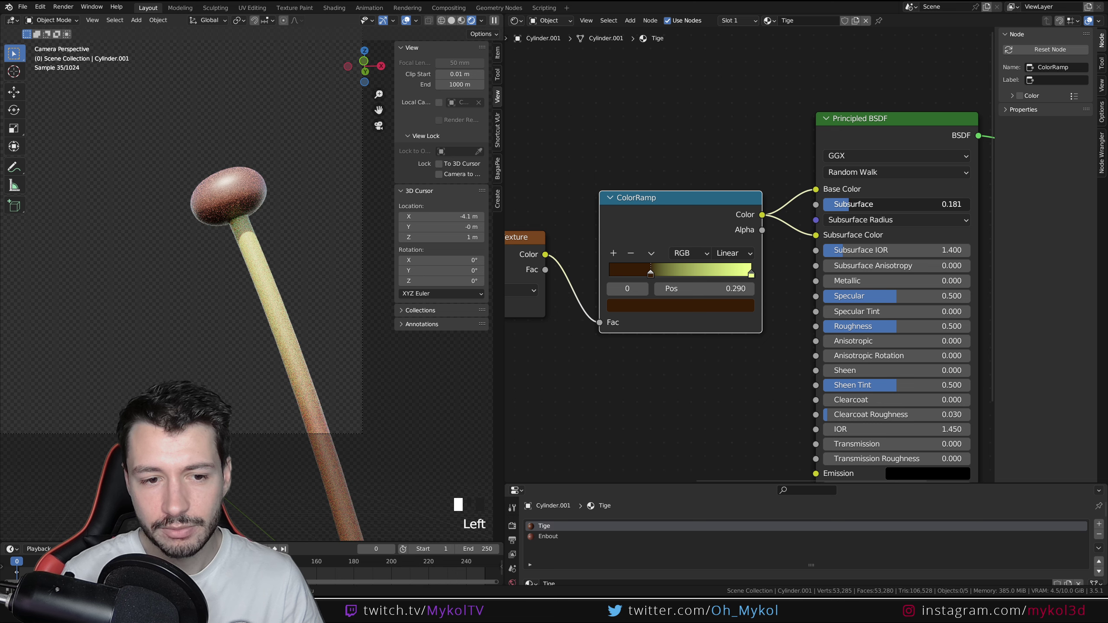
left_click(851, 205)
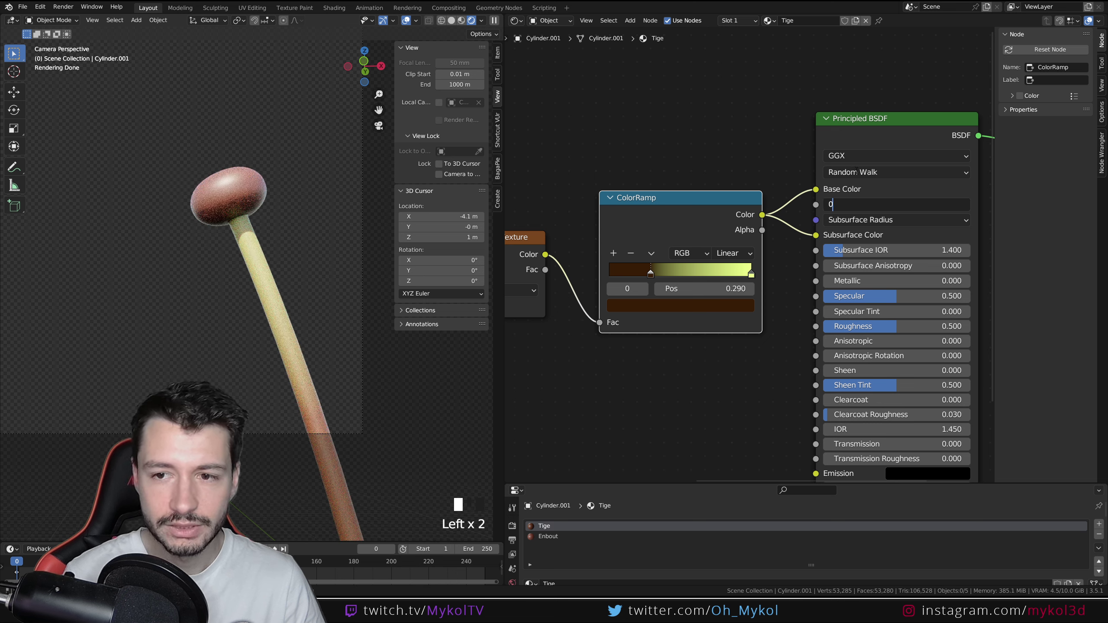
type("0.2")
key("Return")
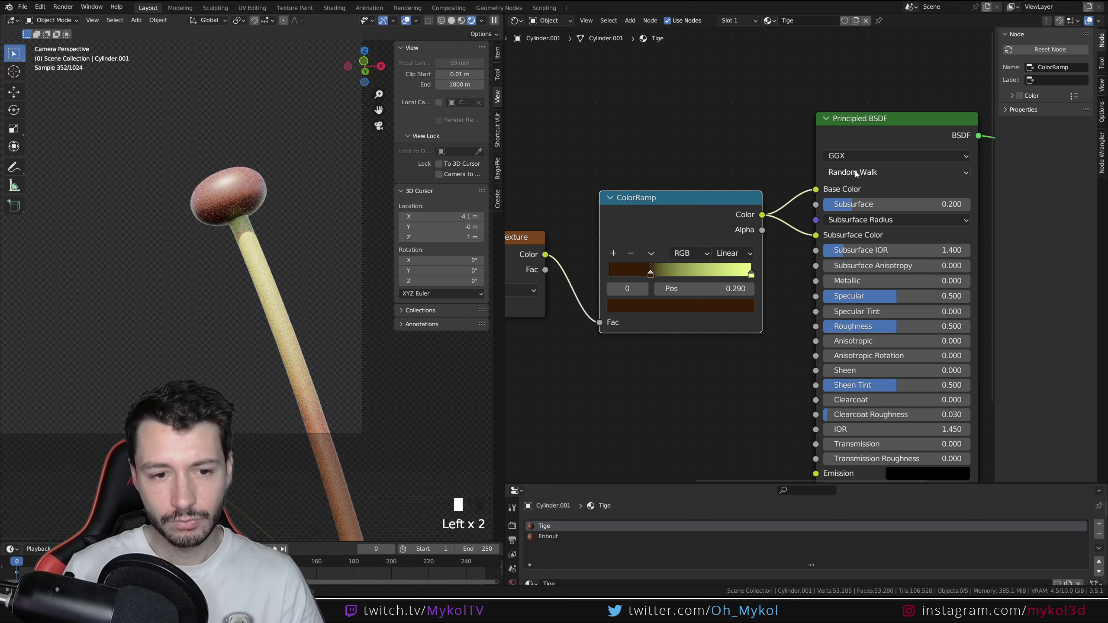
Step: Darken the ColorRamp's end stop at position 1.000 to a more muted yellow-green
left_click(747, 274)
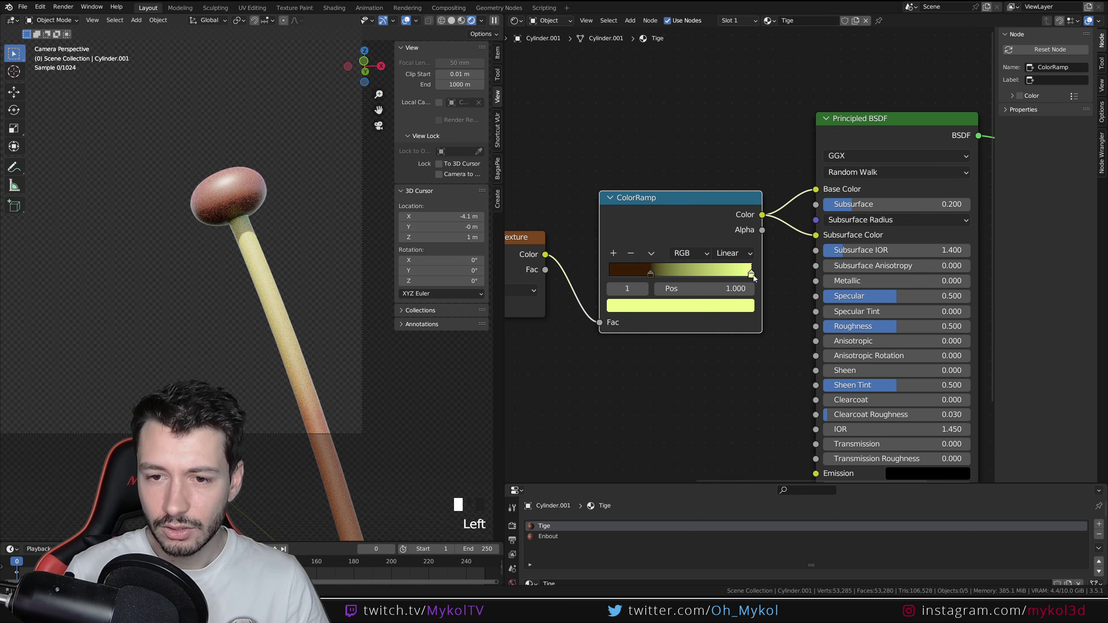
left_click(721, 310)
left_click_drag(723, 121, 723, 129)
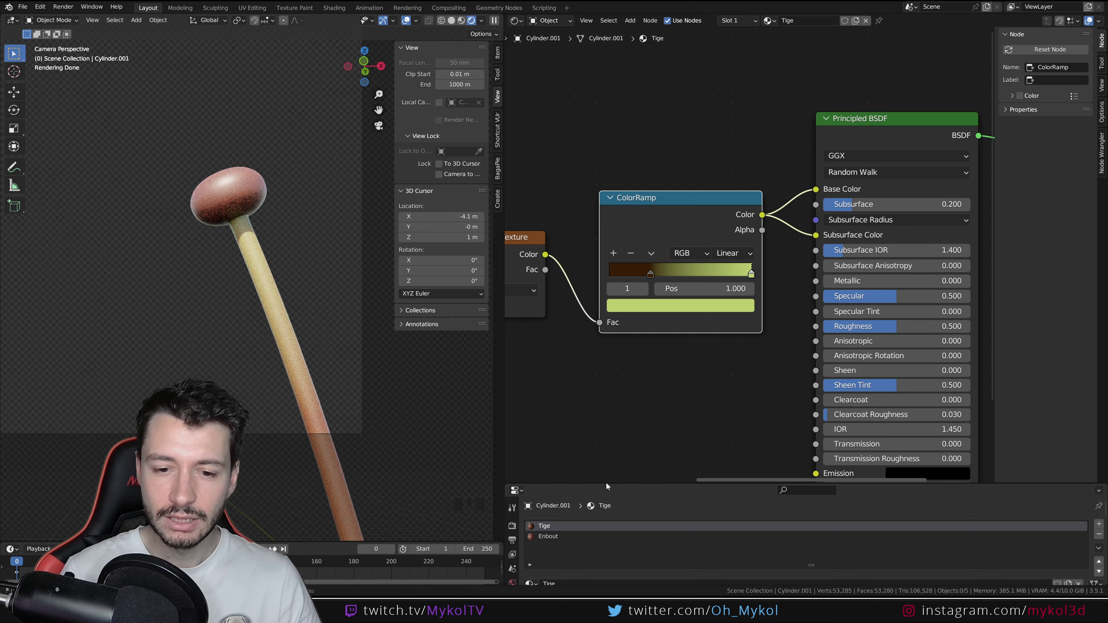
Step: Enlarge the properties area and enable viewport denoising in the Cycles sampling settings
left_click_drag(606, 483, 604, 230)
left_click(513, 271)
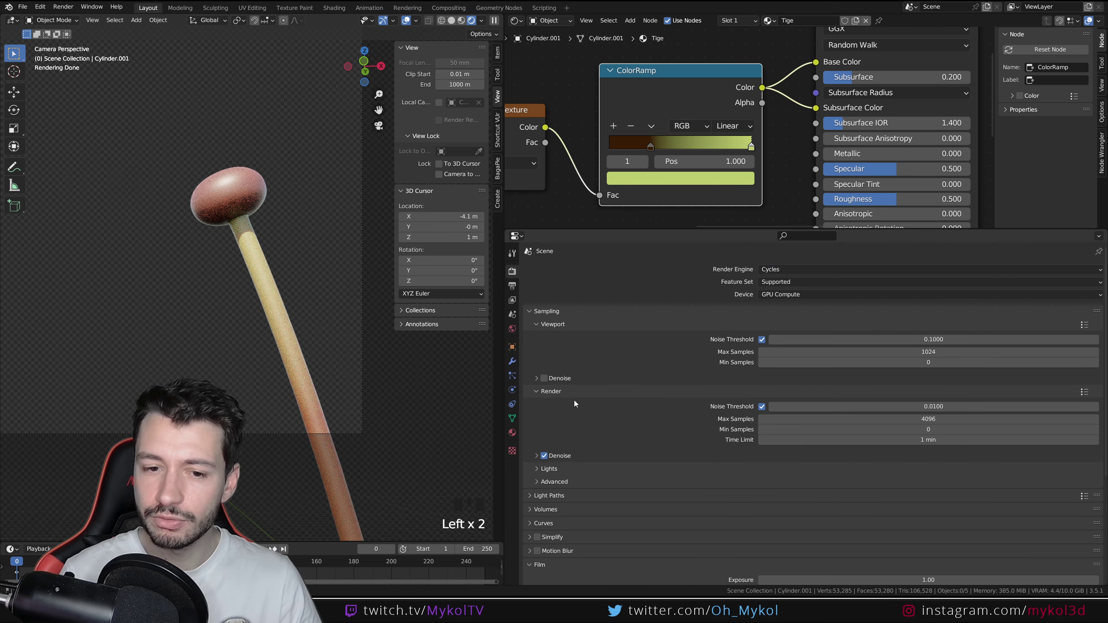
left_click(545, 380)
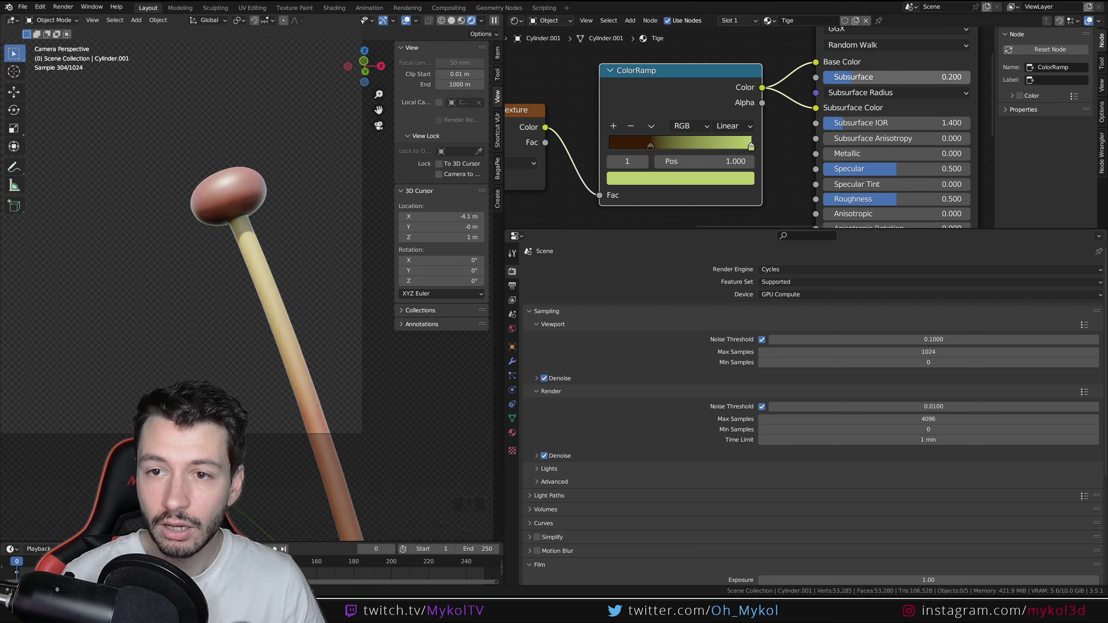
Step: Try a much stronger Subsurface on the stem material, undo it, and set the value to 0.25
left_click_drag(854, 76, 962, 77)
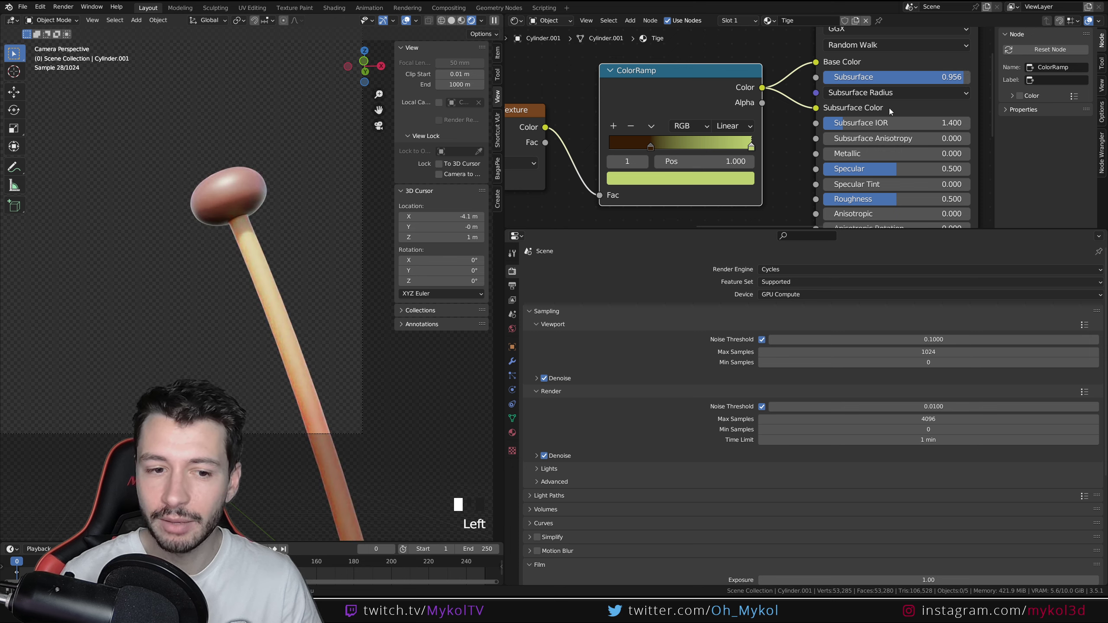
key("ctrl+z")
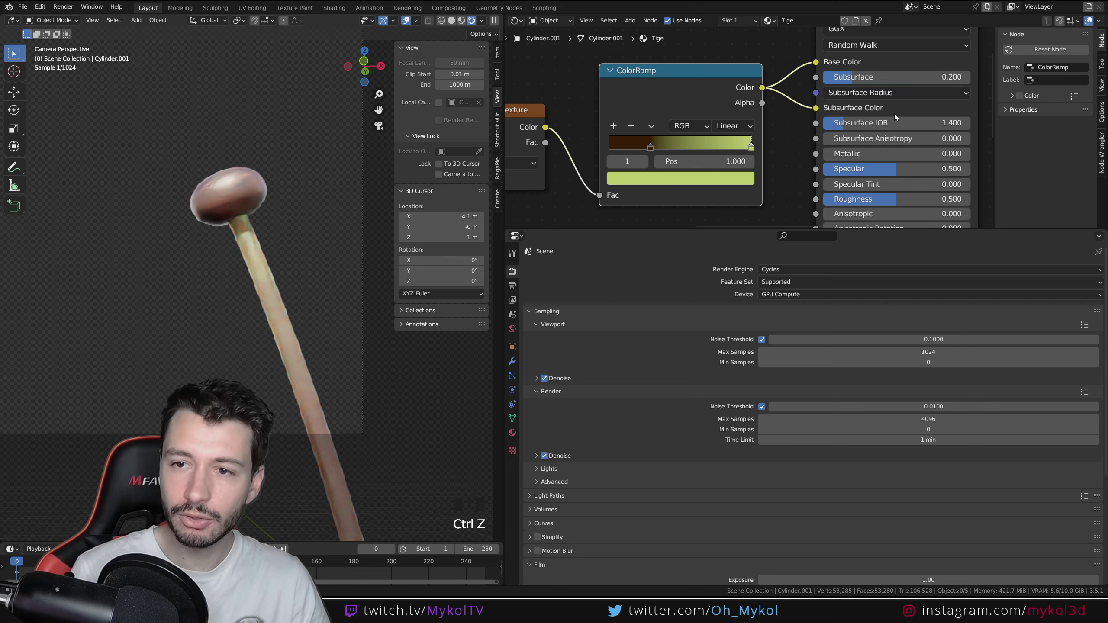
left_click_drag(872, 78, 890, 78)
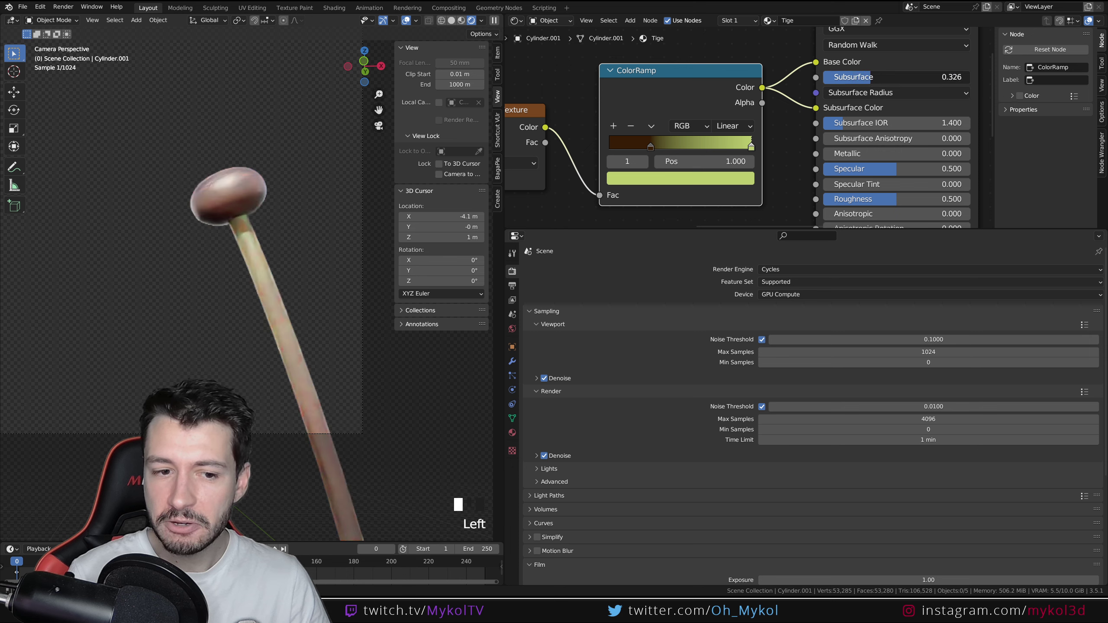
left_click(871, 78)
type("0.25")
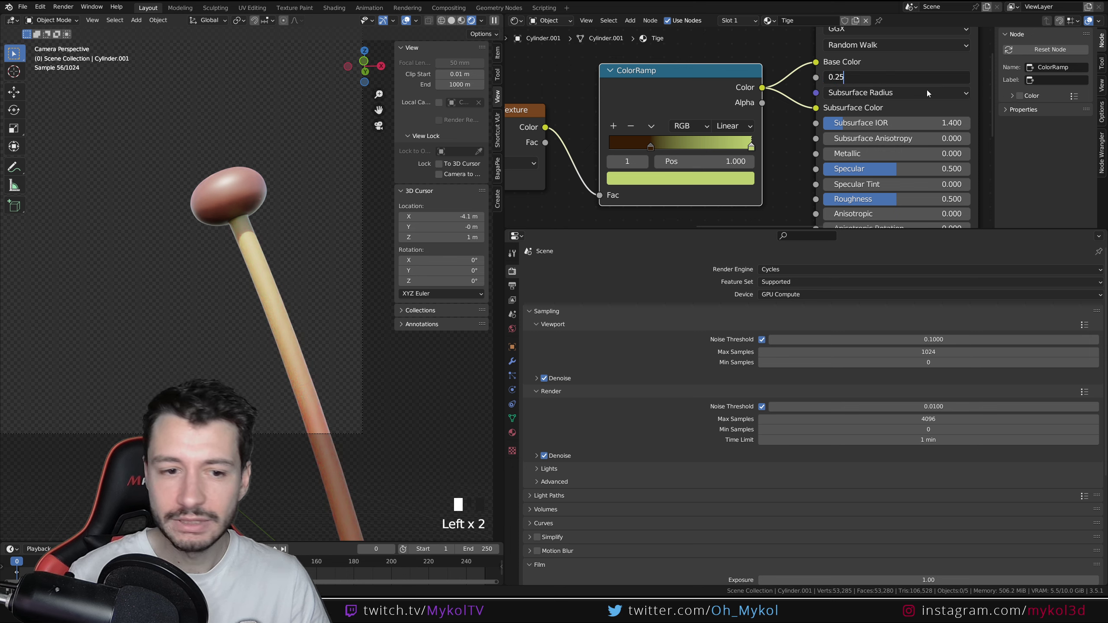
key("Return")
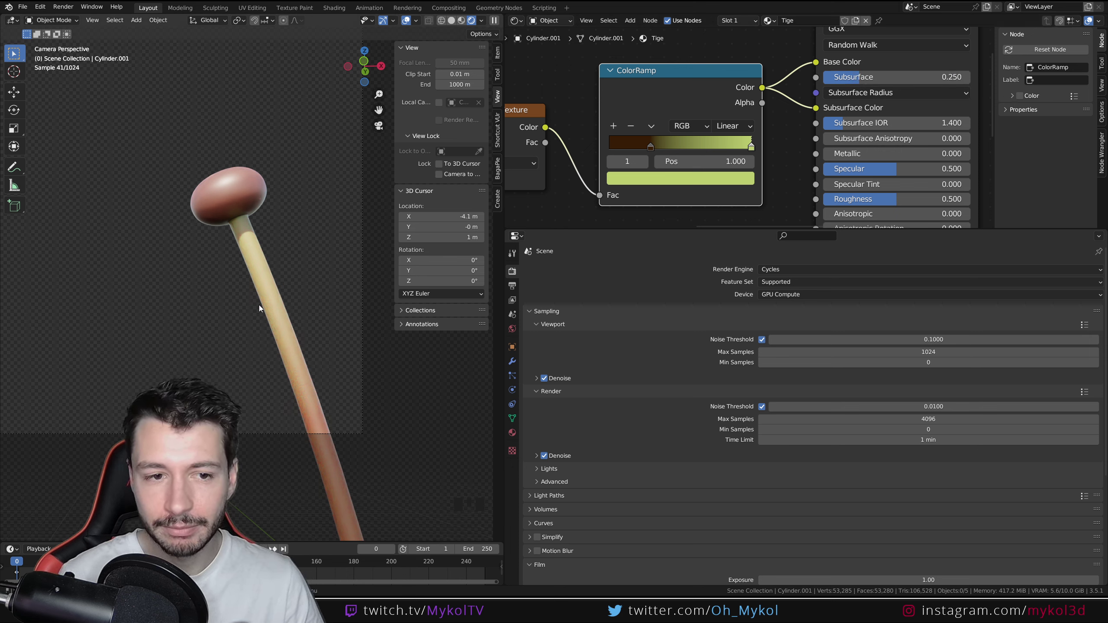
Step: Switch the viewport to Solid shading and save the file
key("z")
key("ctrl+s")
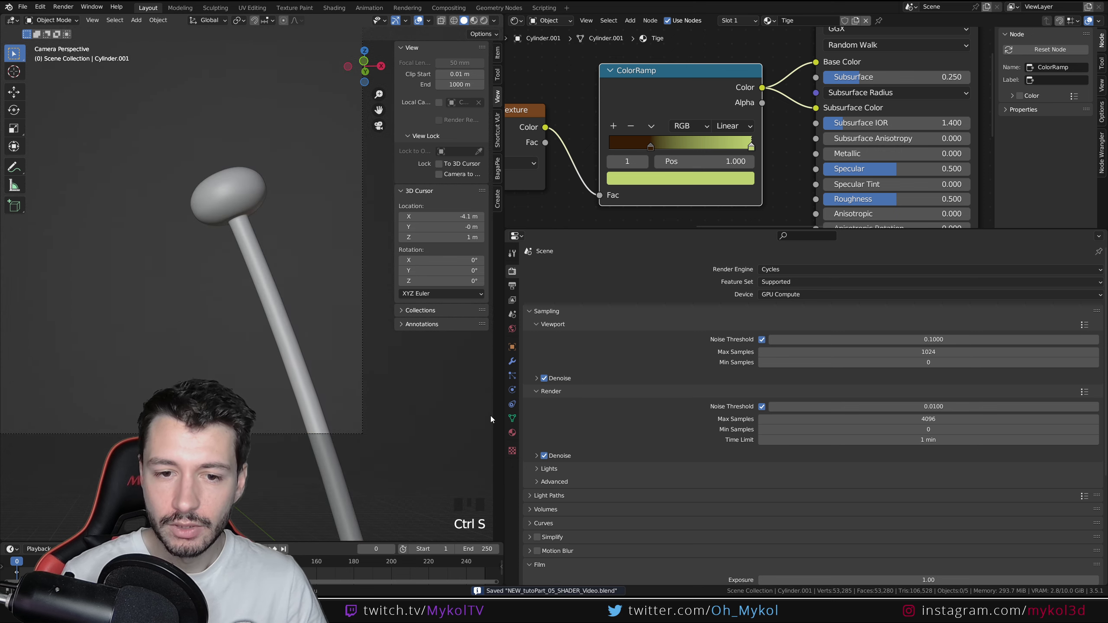
Step: Show the dandelion head's hair particle system in the viewport, and view it with rendered shading in a widened viewport
left_click(512, 375)
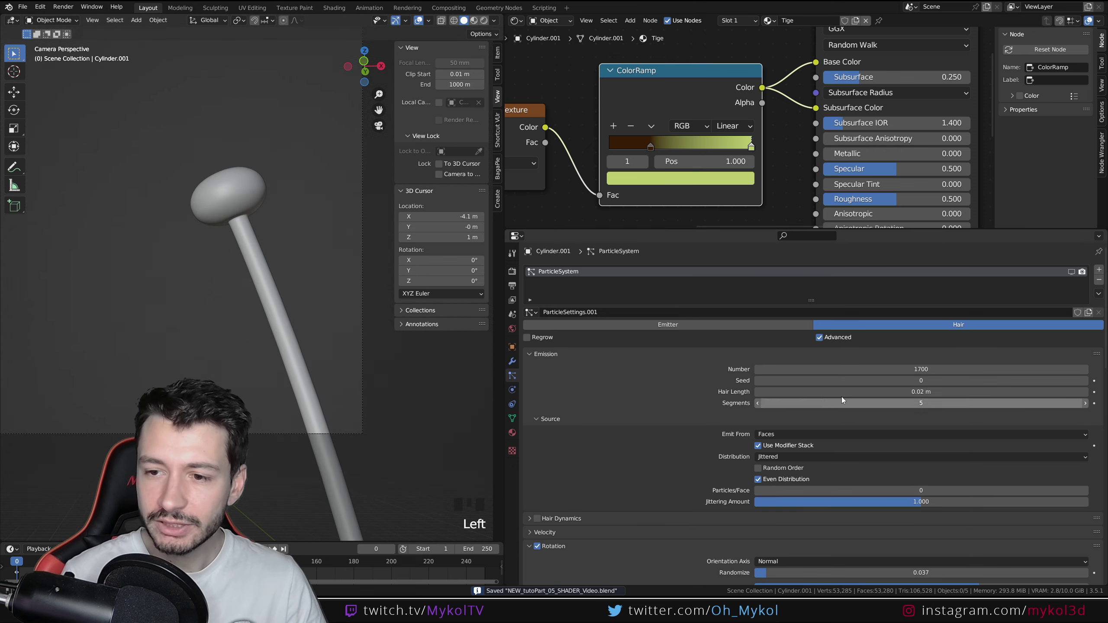
left_click(1071, 271)
middle_click_drag(262, 261, 310, 319, "shift")
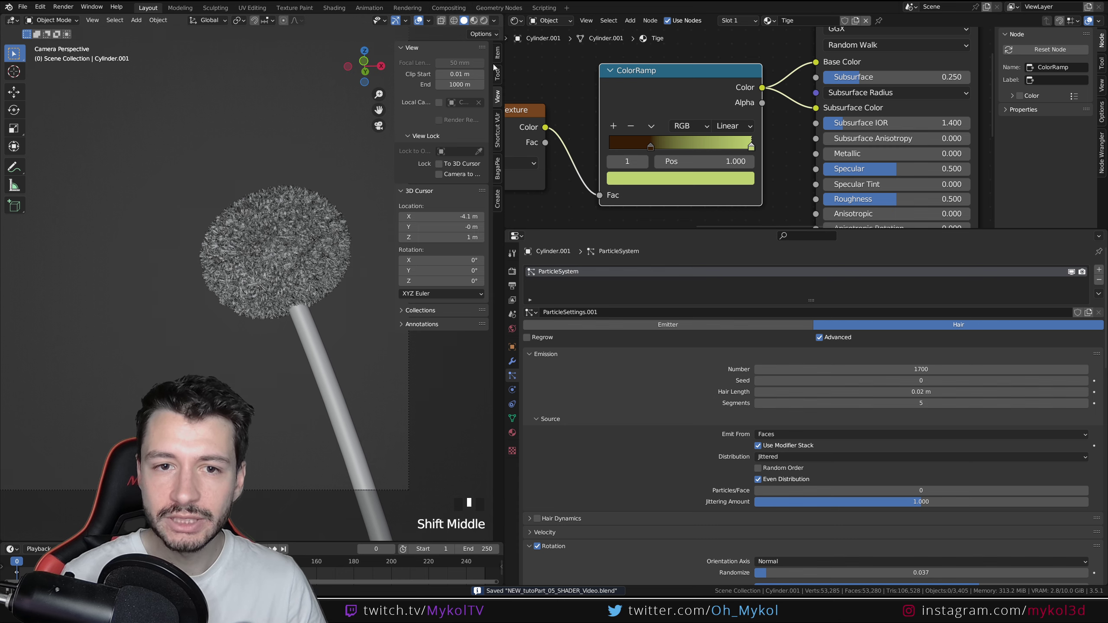
left_click_drag(505, 132, 666, 132)
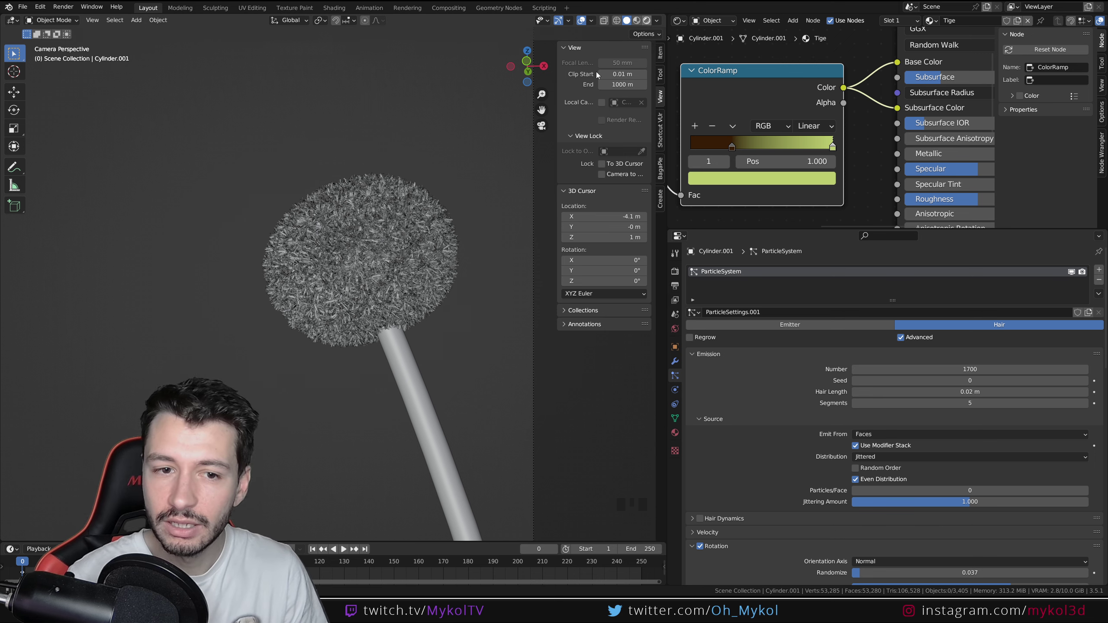
left_click(647, 21)
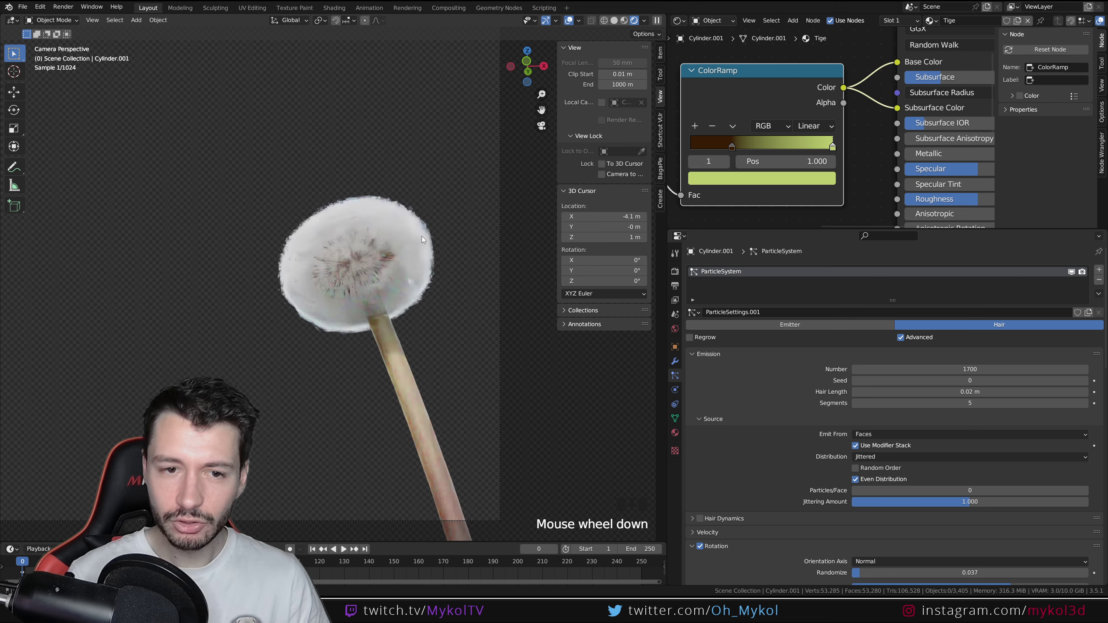
Step: Select the separate seed object beside the dandelion and examine its hair particle settings
left_click(410, 247)
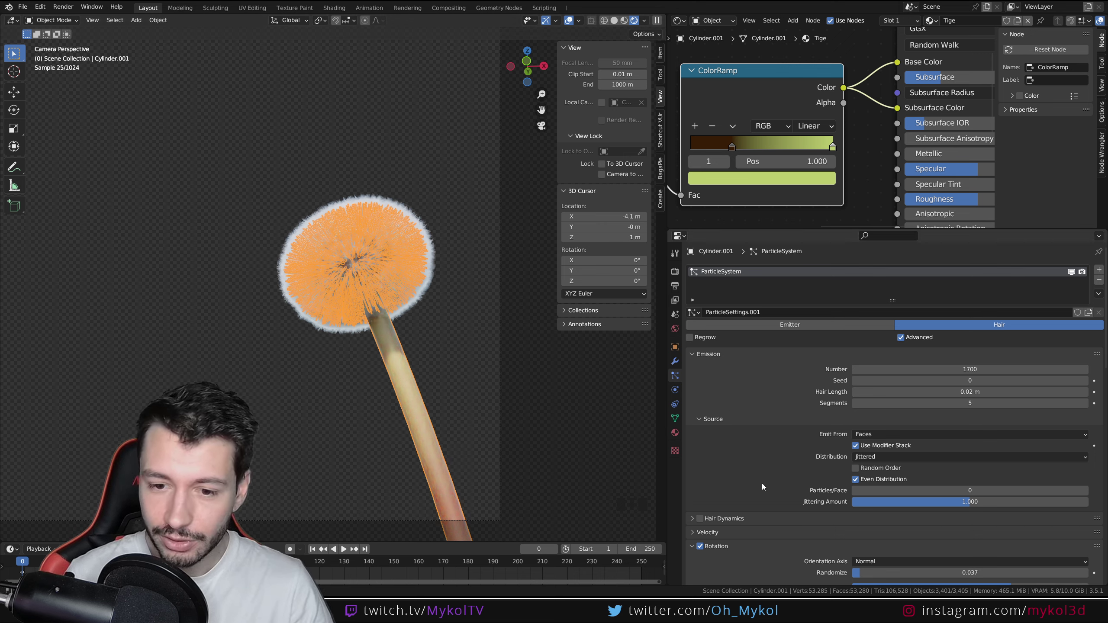
scroll(500, 407, "down", 12)
middle_click_drag(486, 507, 412, 372, "shift")
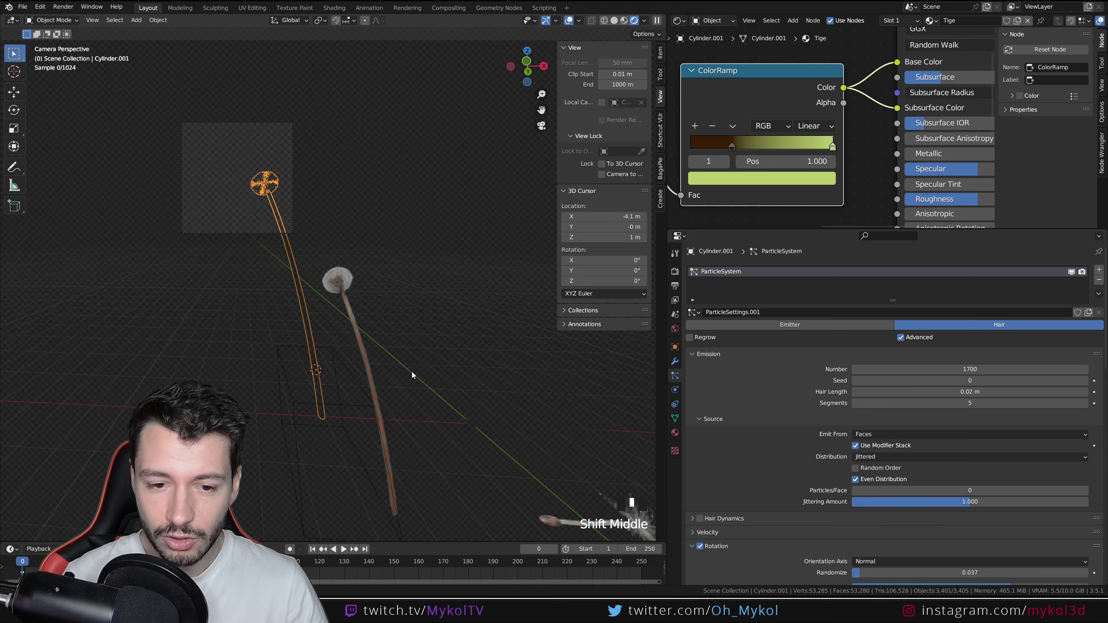
left_click(566, 426)
scroll(741, 467, "down", 7)
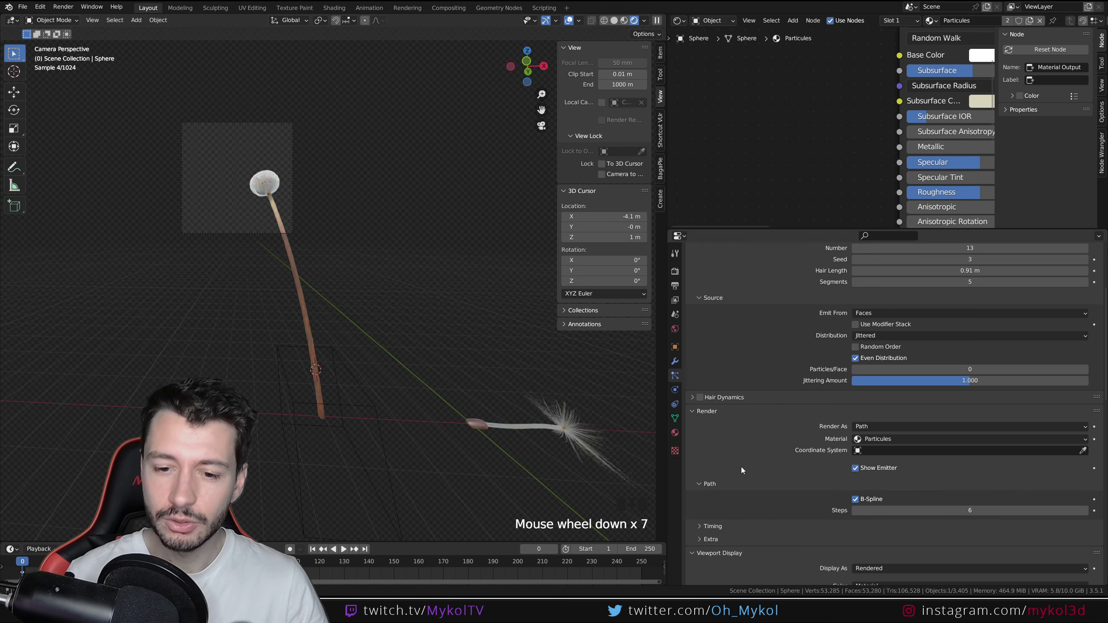
scroll(741, 467, "down", 6)
scroll(740, 467, "up", 13)
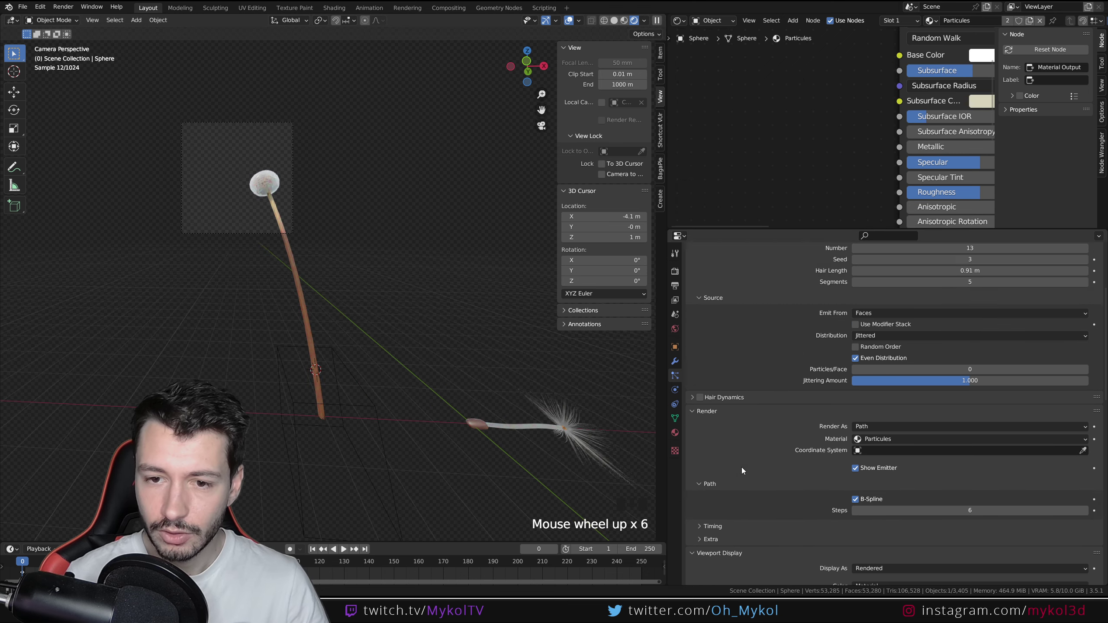
Step: Set the Hair Length of the dandelion head's particle system to 0.025 m
left_click(269, 193)
scroll(271, 199, "up", 5)
scroll(271, 199, "up", 1)
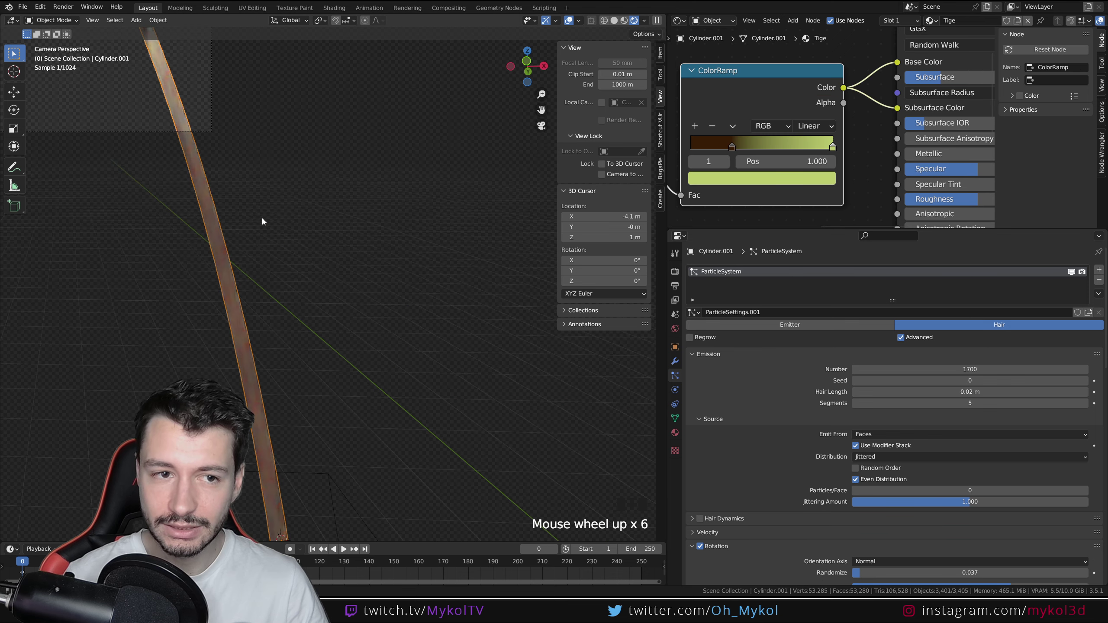
middle_click_drag(271, 199, 473, 334, "shift")
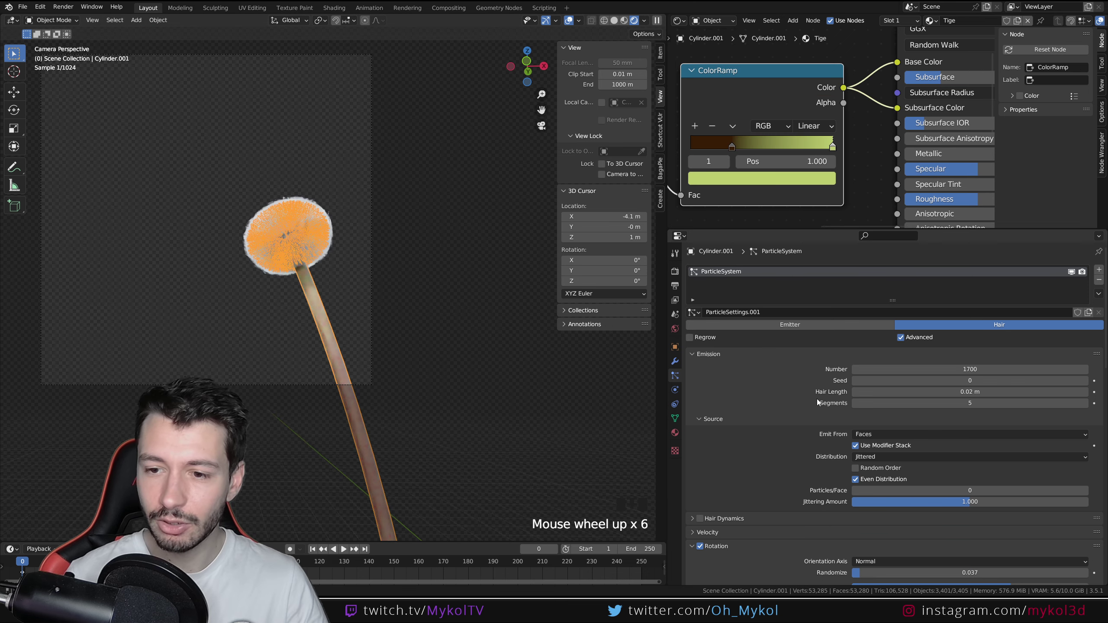
left_click(919, 392)
left_click(867, 392)
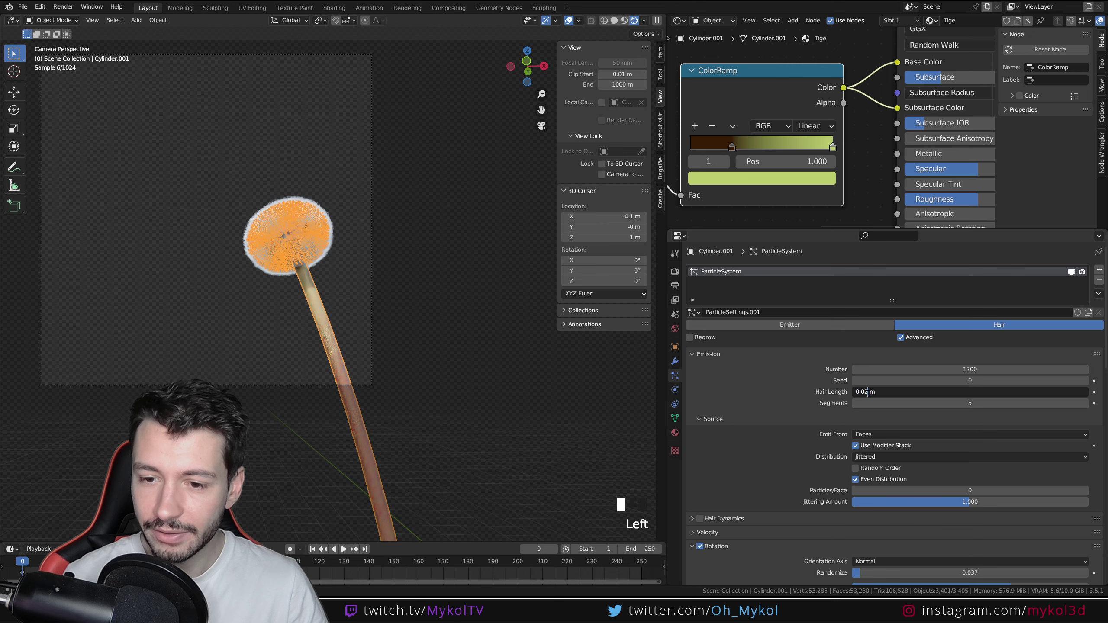
type("5")
key("Return")
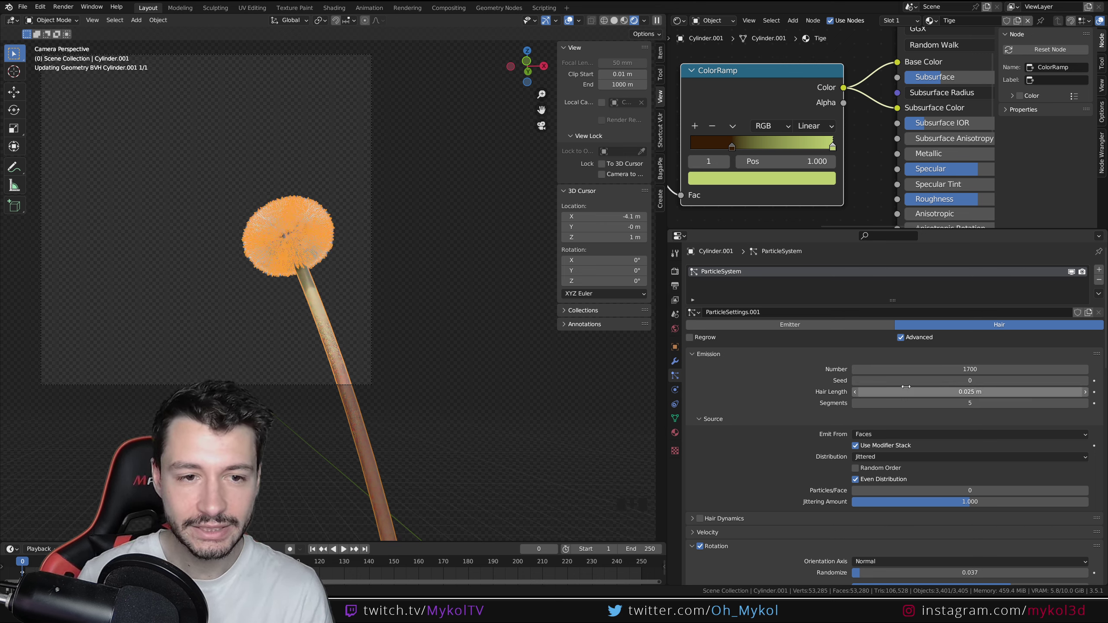
left_click(347, 273)
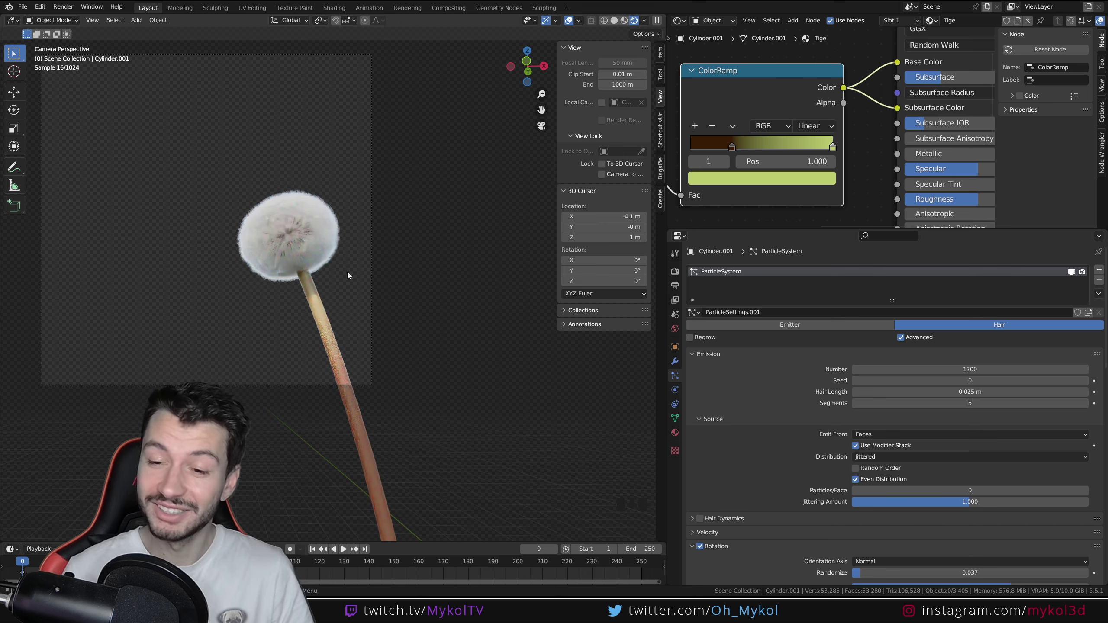
Step: Increase the dandelion head's hair particle Number to 2000
scroll(240, 223, "up", 3)
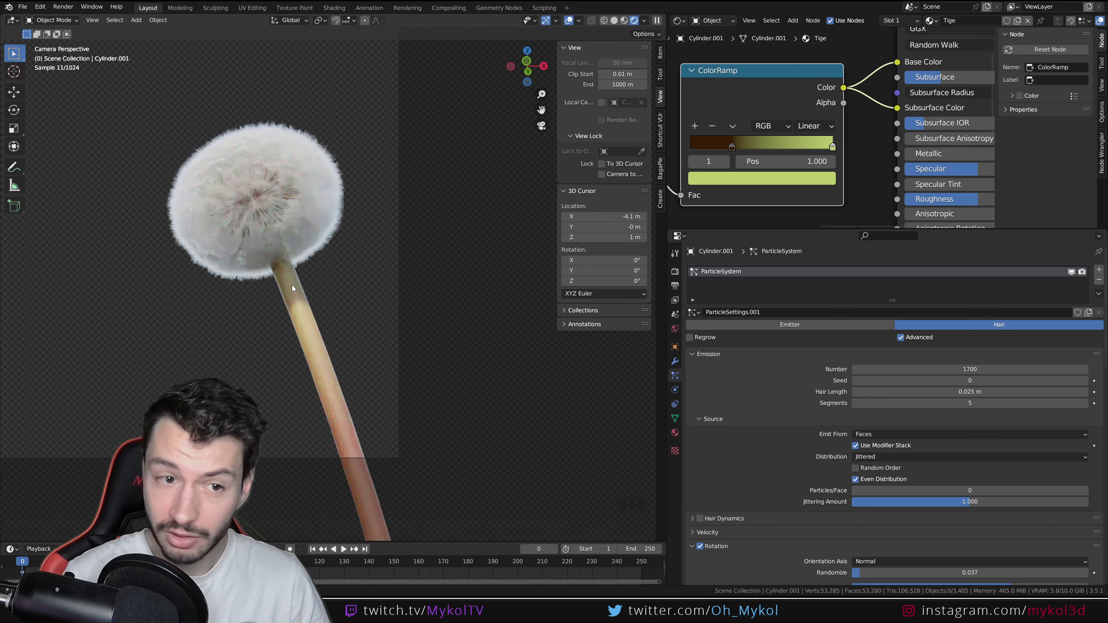
left_click(902, 370)
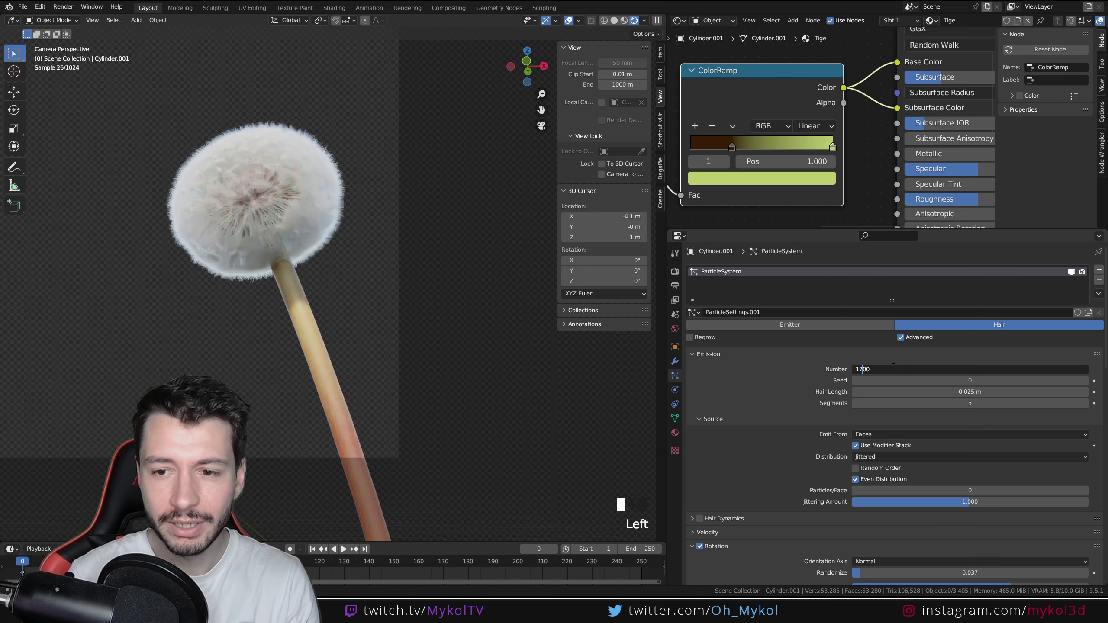
key("BackSpace")
key("Return")
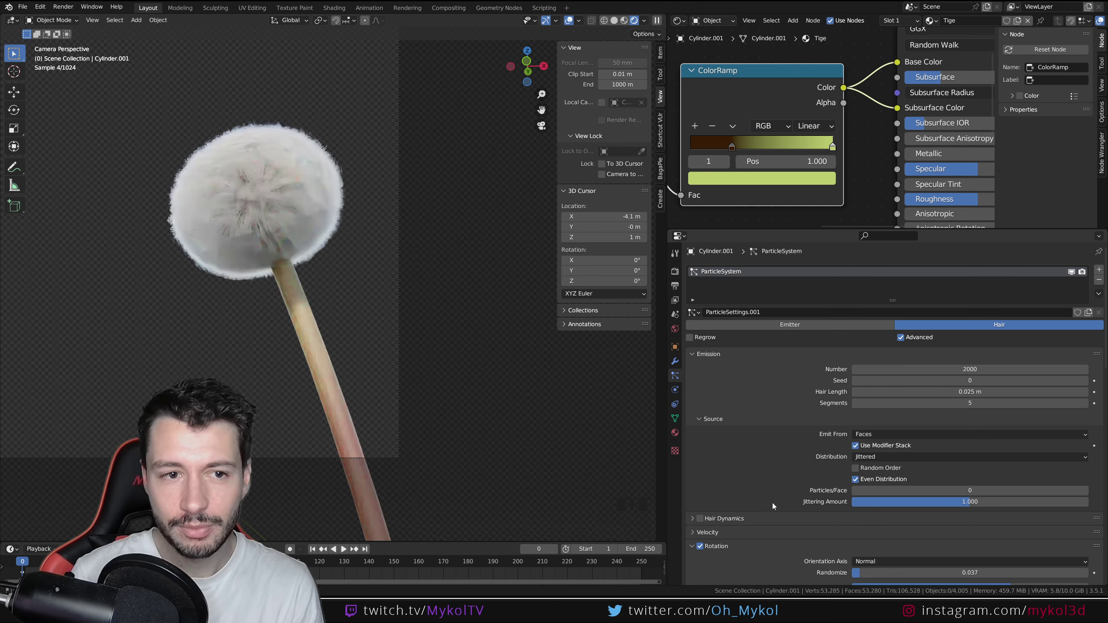
Step: Turn off viewport denoising in the Cycles sampling settings
left_click(675, 271)
left_click(707, 378)
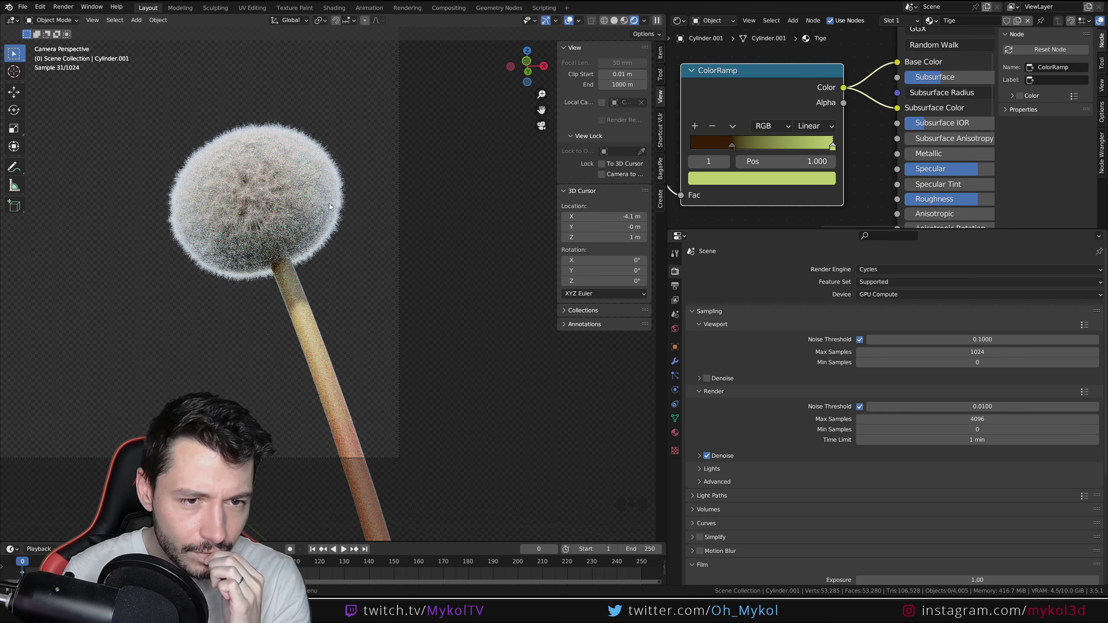
Step: Return the viewport to Solid shading and save the file with the denser dandelion head
key("z")
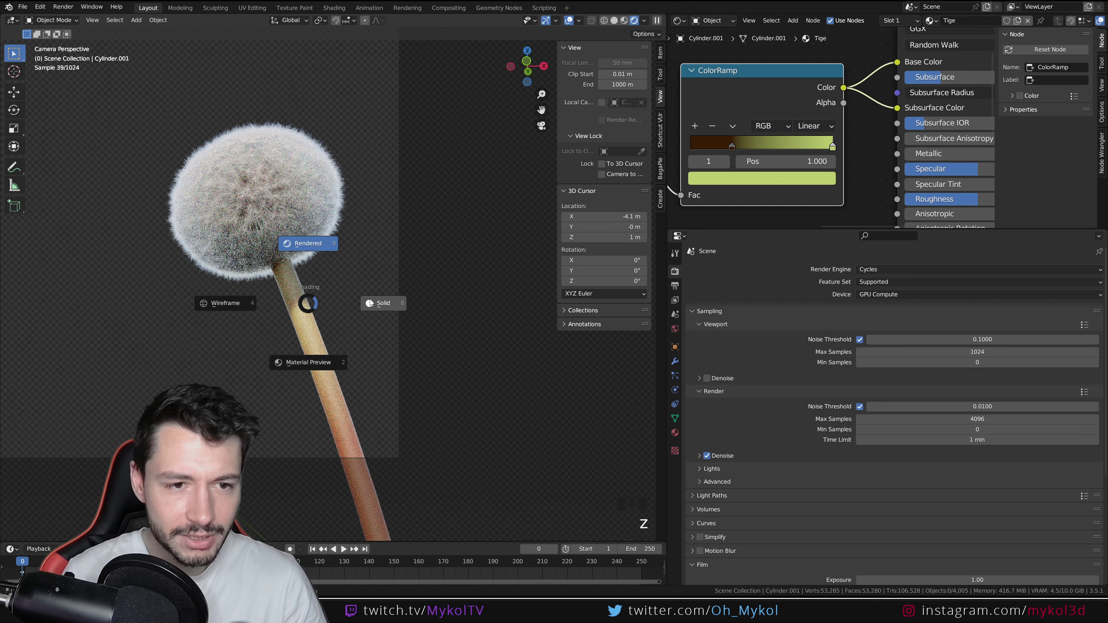
left_click(370, 289)
key("ctrl+s")
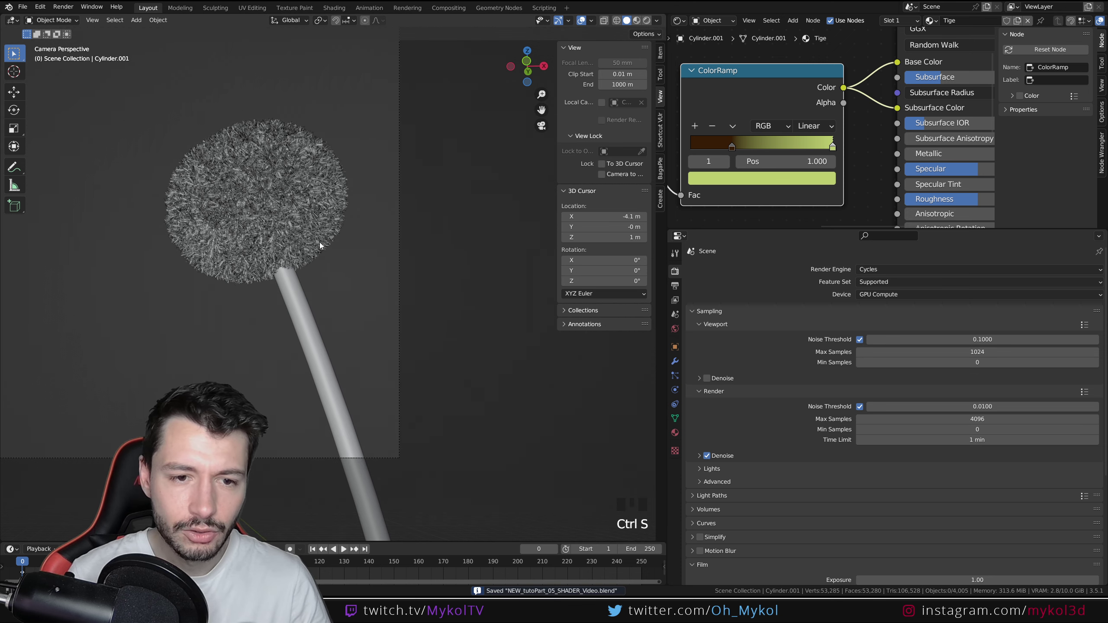
Step: Set the output resolution percentage to 50% and save the file
middle_click_drag(319, 243, 474, 336, "shift")
scroll(483, 306, "down", 5)
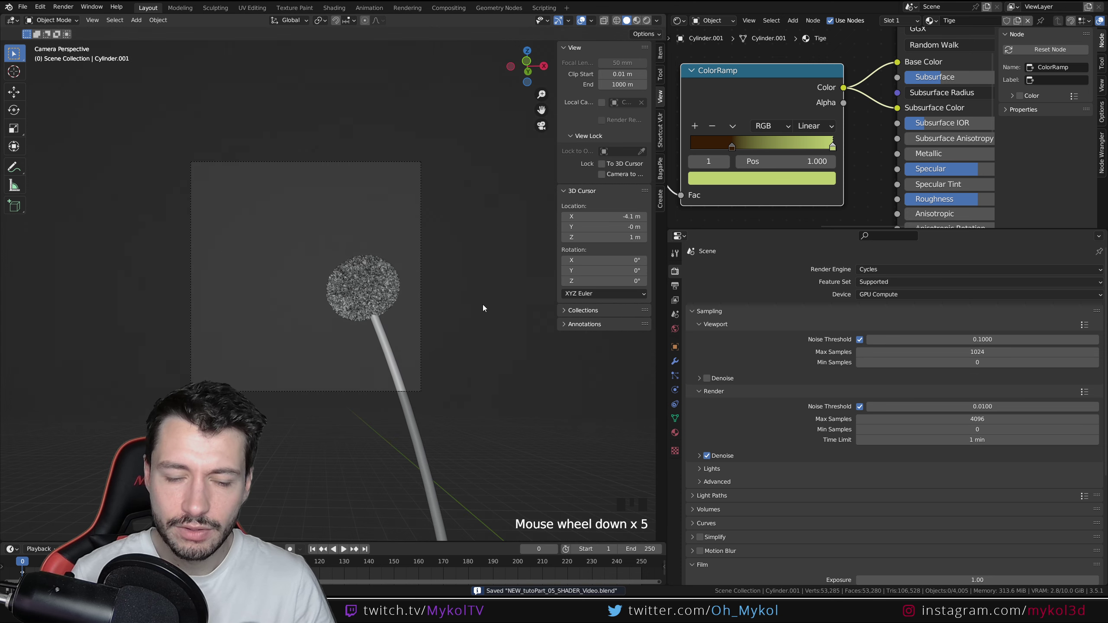
left_click(675, 286)
left_click(977, 303)
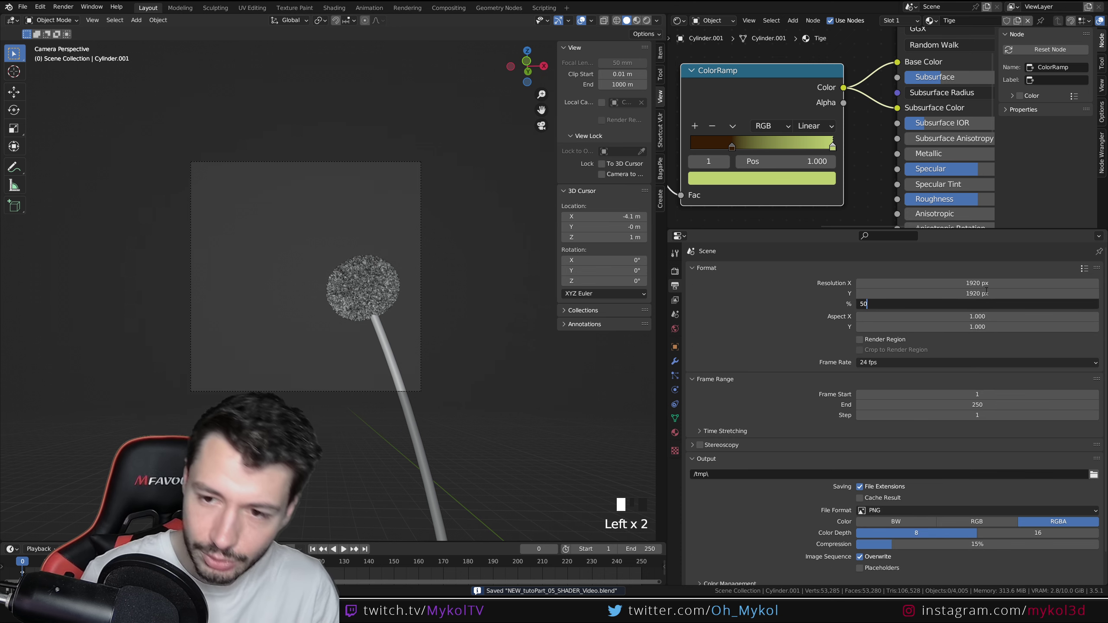
key("ctrl+s")
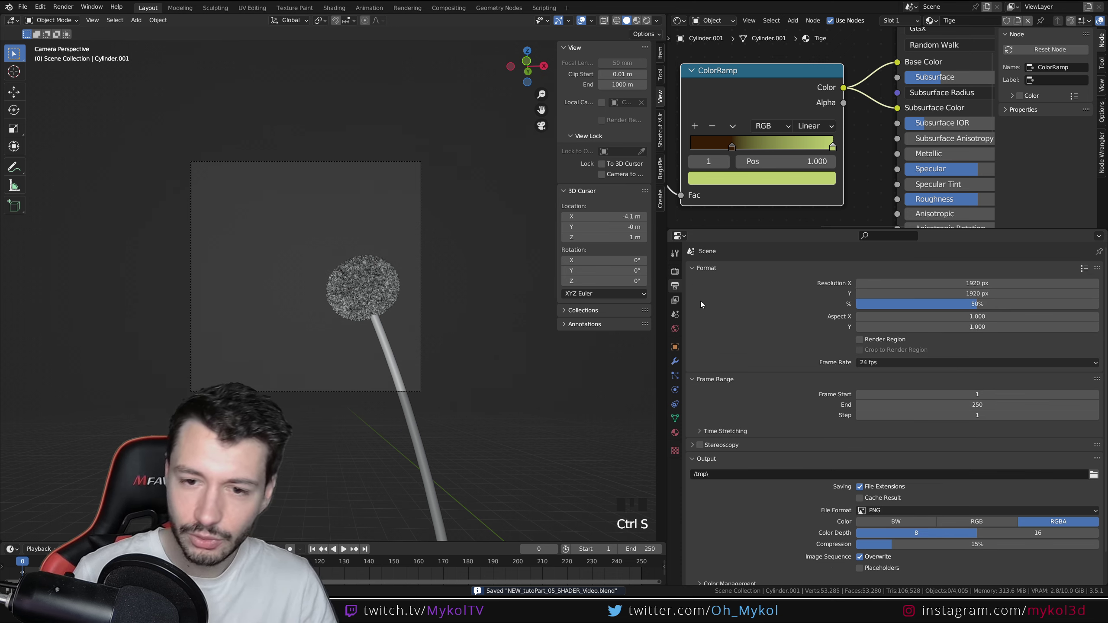
Step: Return the viewport to rendered shading and apply the Light Paths preset that sets all Max Bounces values to 32
left_click(647, 20)
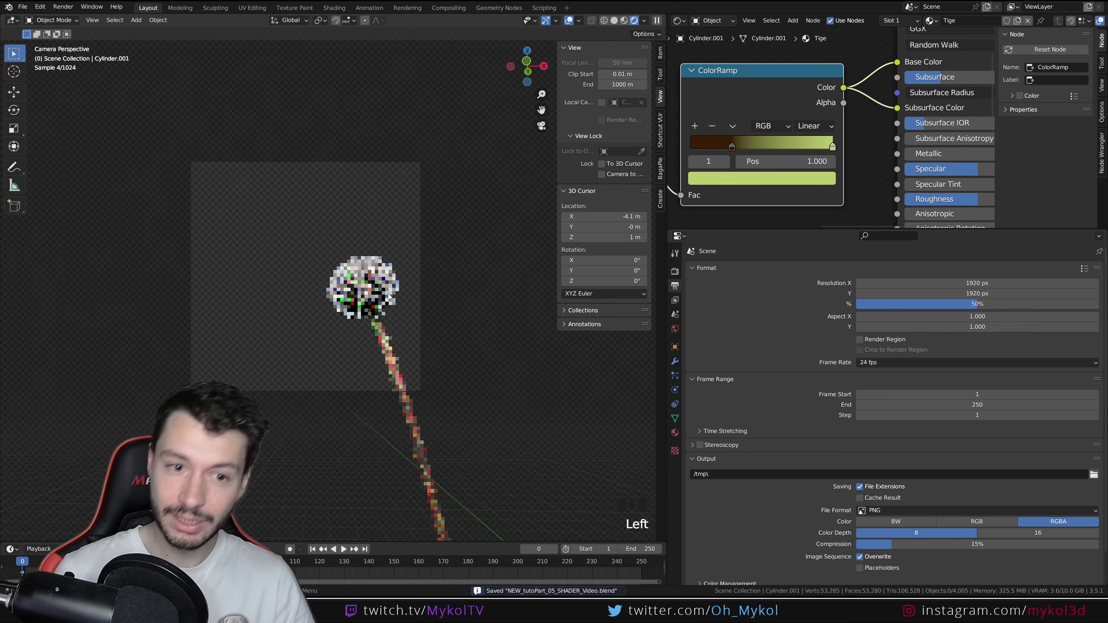
scroll(388, 296, "up", 3)
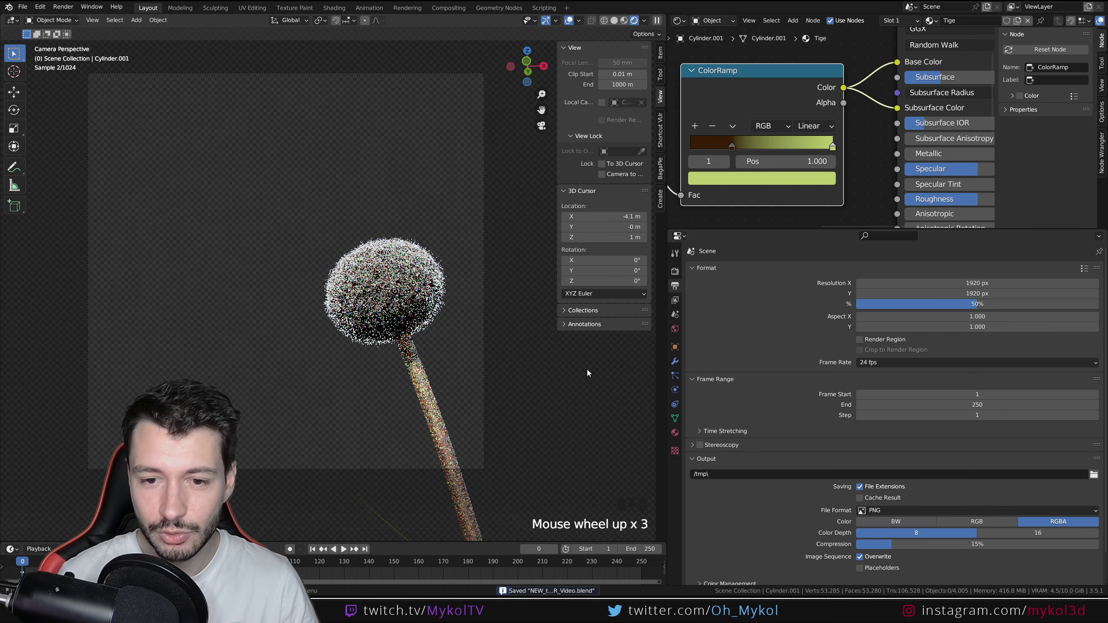
left_click(674, 271)
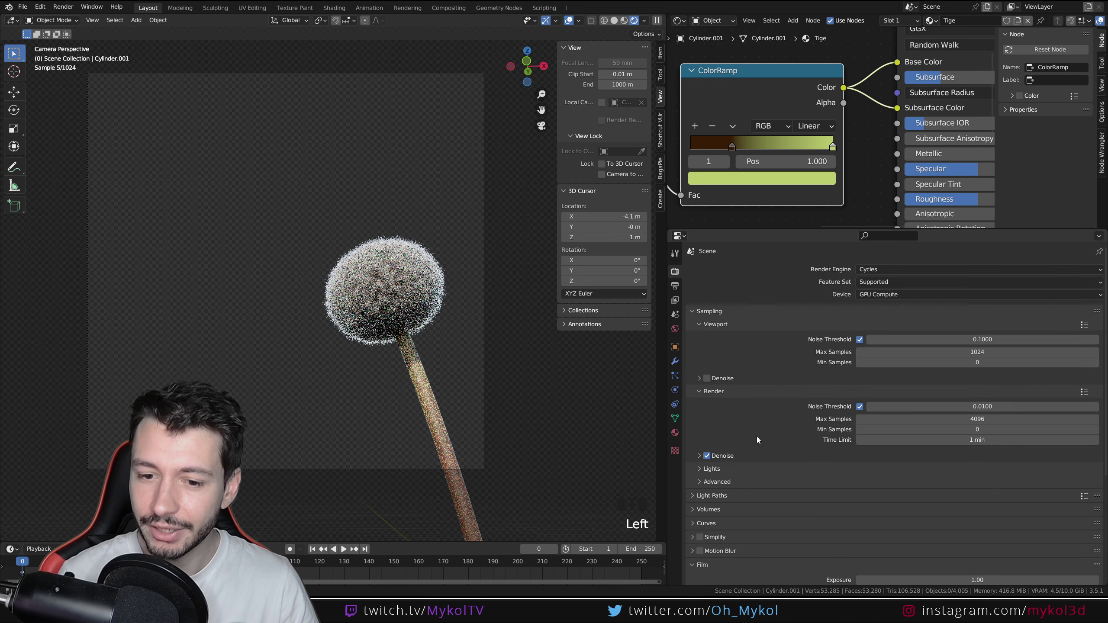
scroll(756, 436, "down", 4)
left_click(732, 426)
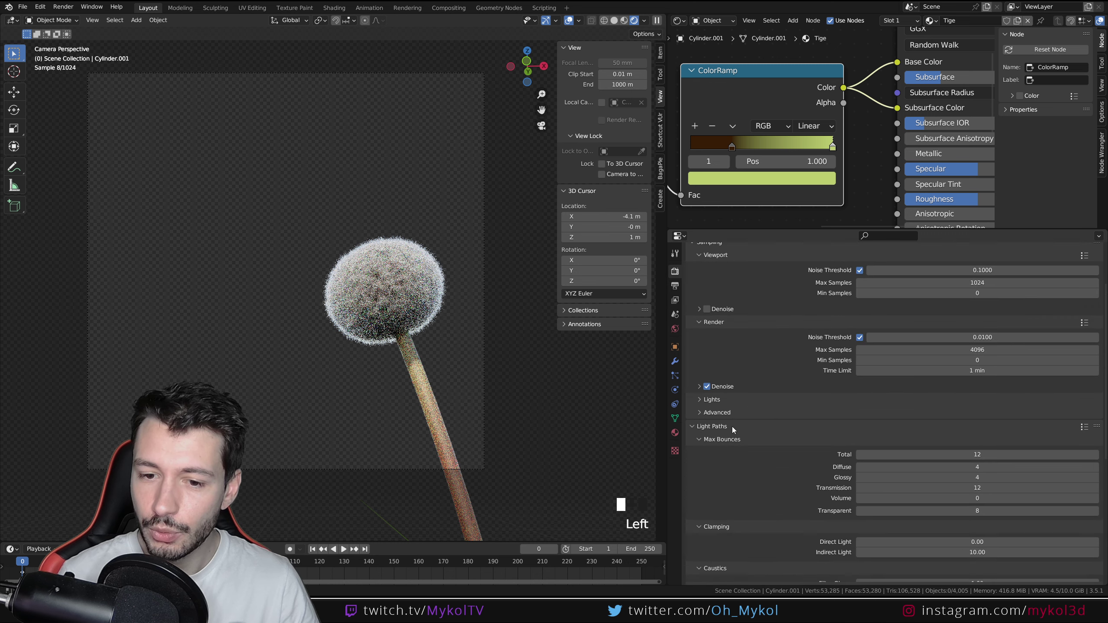
left_click(1084, 426)
left_click(1043, 382)
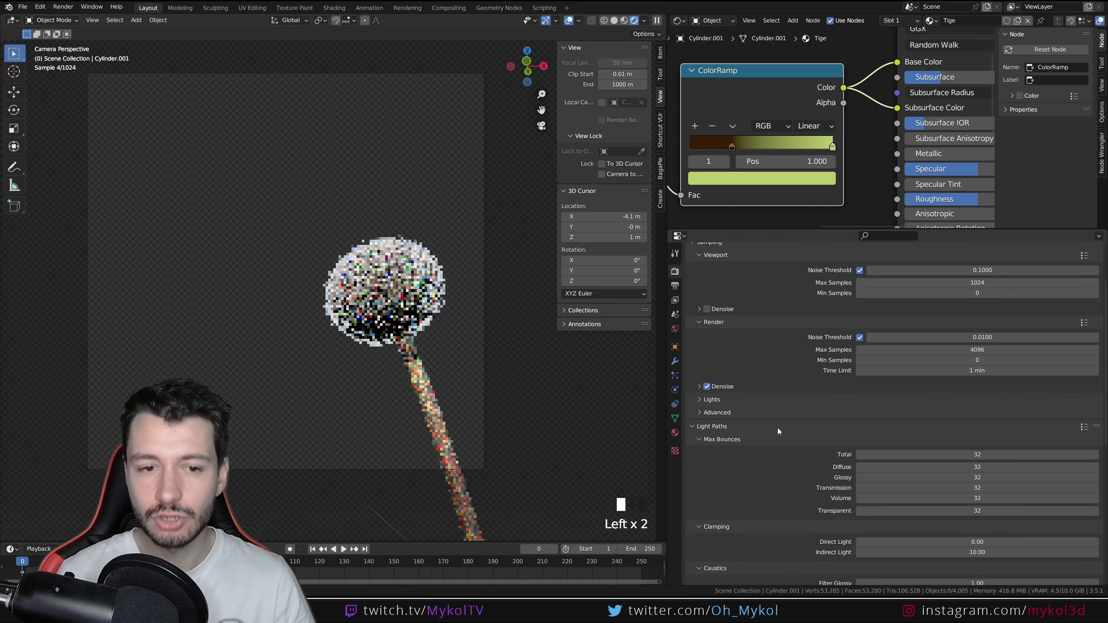
Step: Switch the viewport to Solid shading, save the file and start a render of the current frame
key("z")
left_click(482, 339)
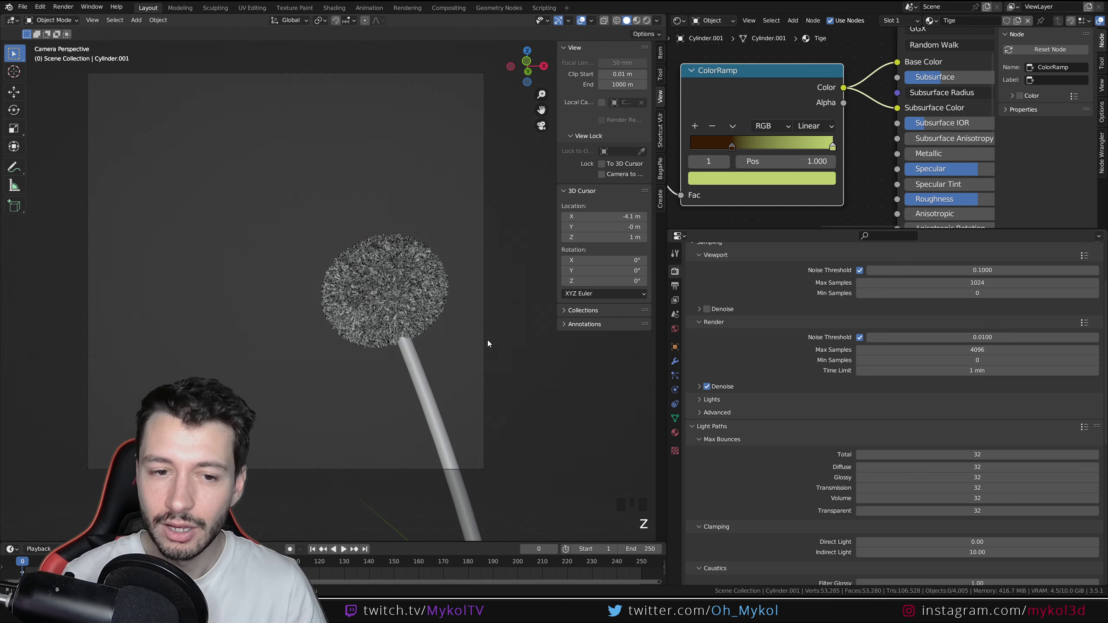
key("ctrl+s")
key("F12")
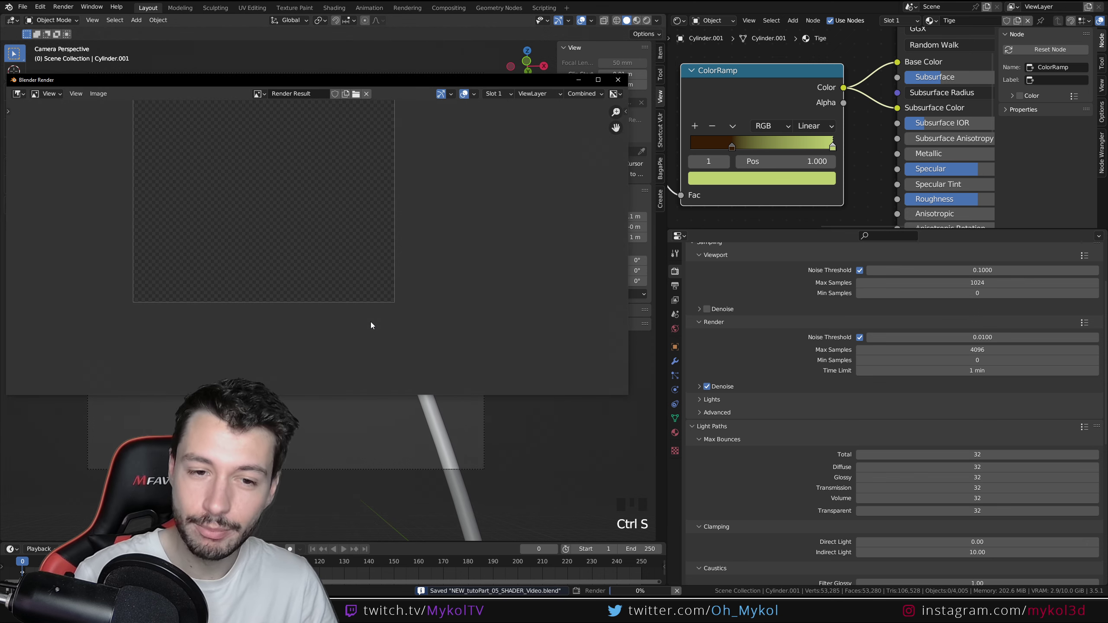
Step: Examine the dandelion head and upper stem up close in the render, and stop the render
scroll(547, 250, "up", 3)
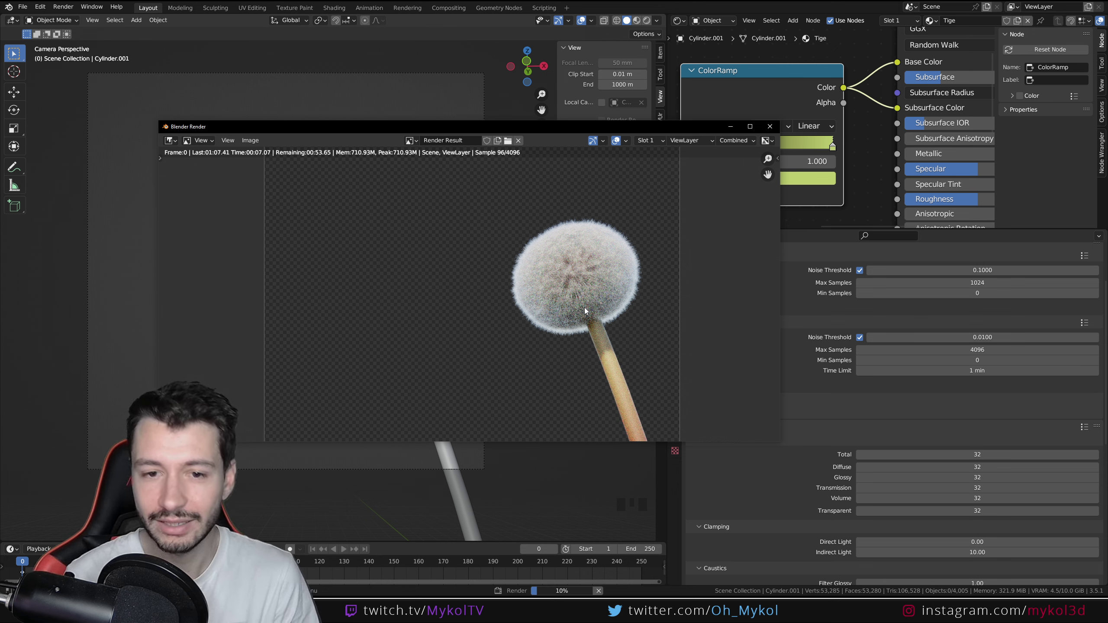
scroll(610, 327, "up", 2)
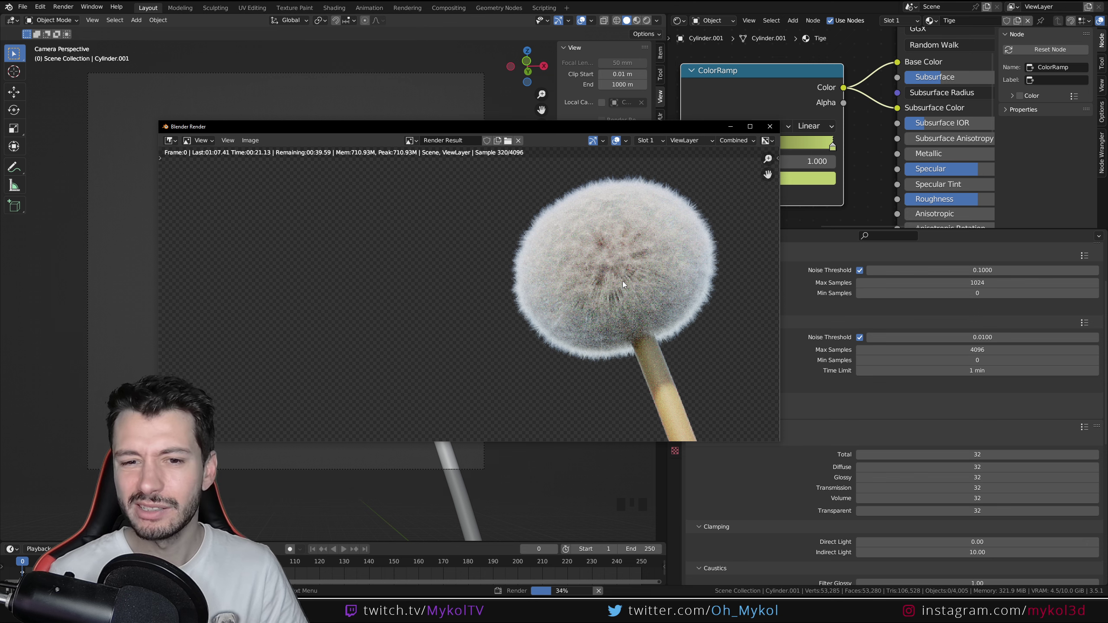
scroll(601, 261, "down", 2)
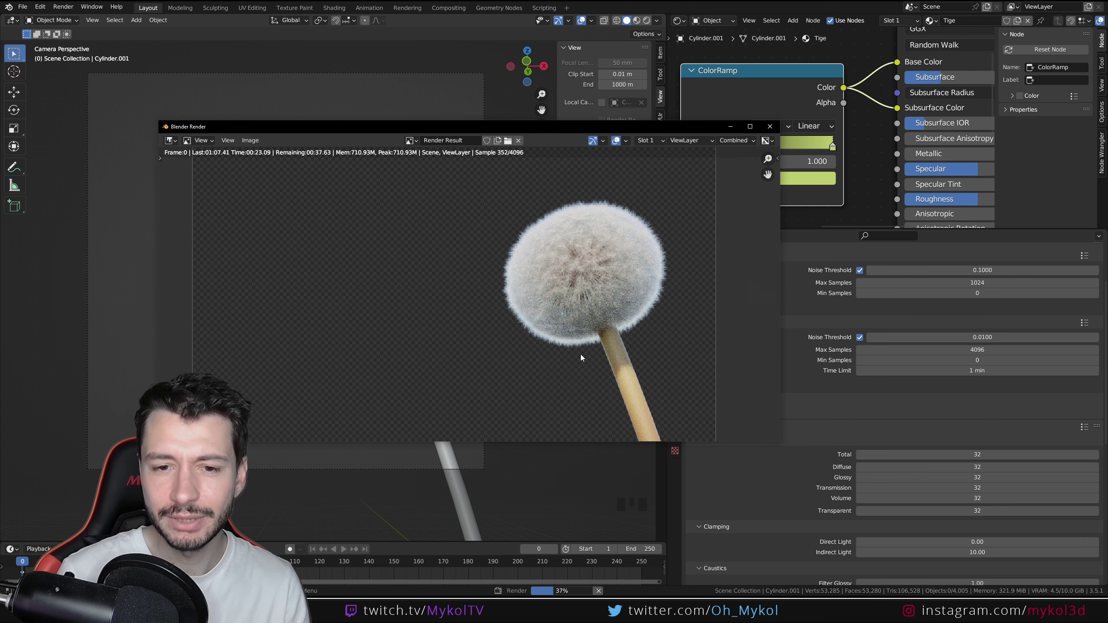
key("Escape")
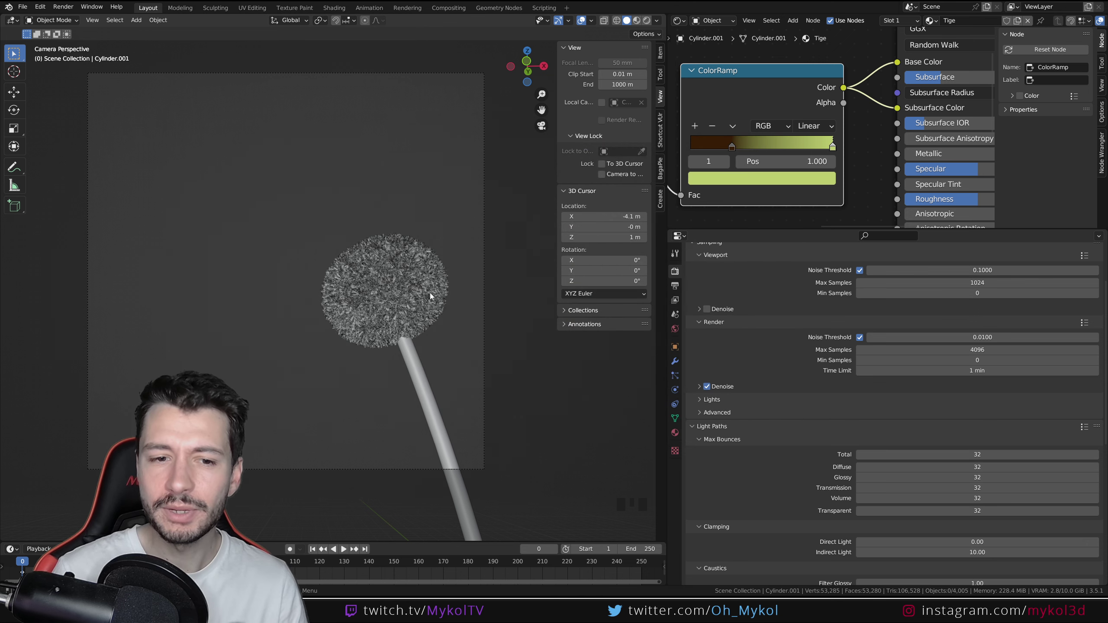
Step: Select the sphere at the end of the separate seed and set its hair particles' Diameter Scale to 0.013
left_click(391, 309)
scroll(510, 417, "down", 3)
middle_click_drag(453, 396, 286, 259, "shift")
left_click(555, 448)
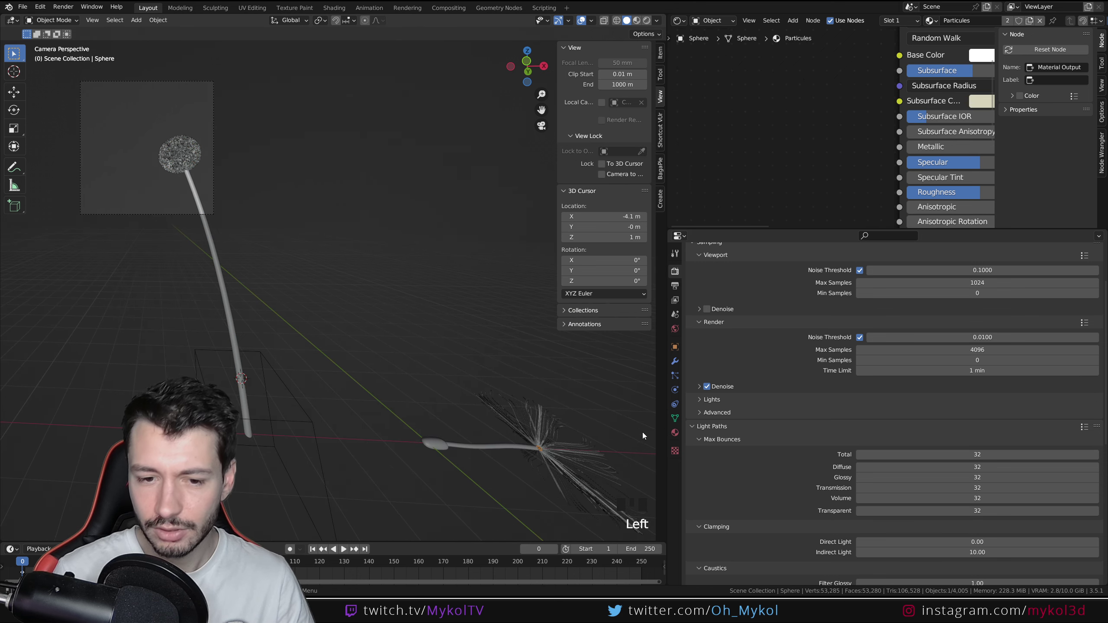
left_click(675, 375)
scroll(793, 459, "down", 14)
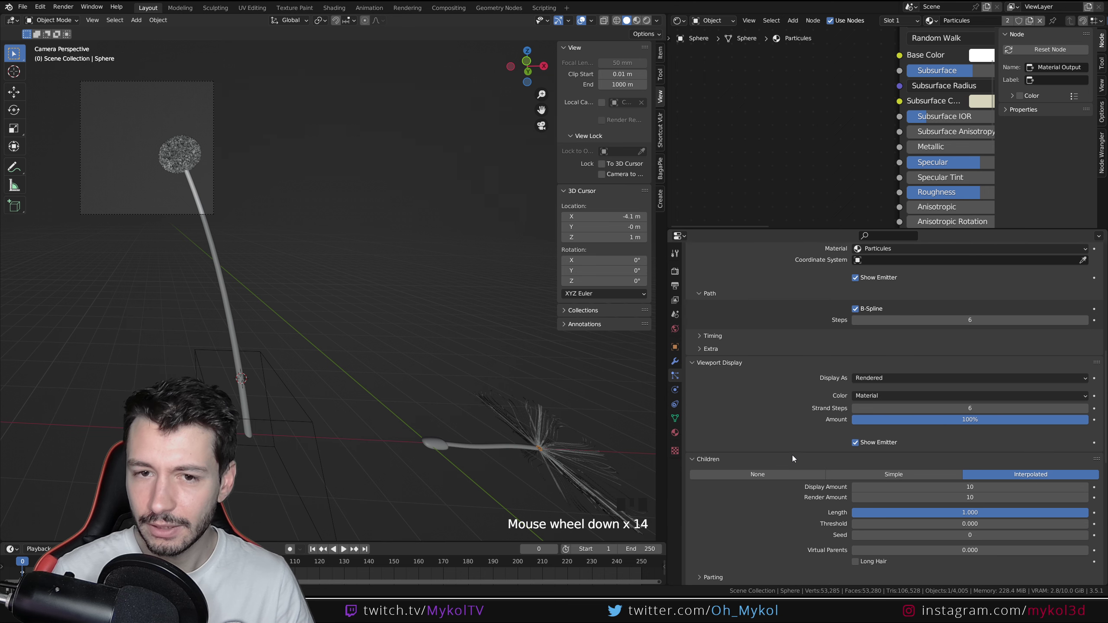
scroll(792, 456, "down", 9)
scroll(799, 439, "down", 6)
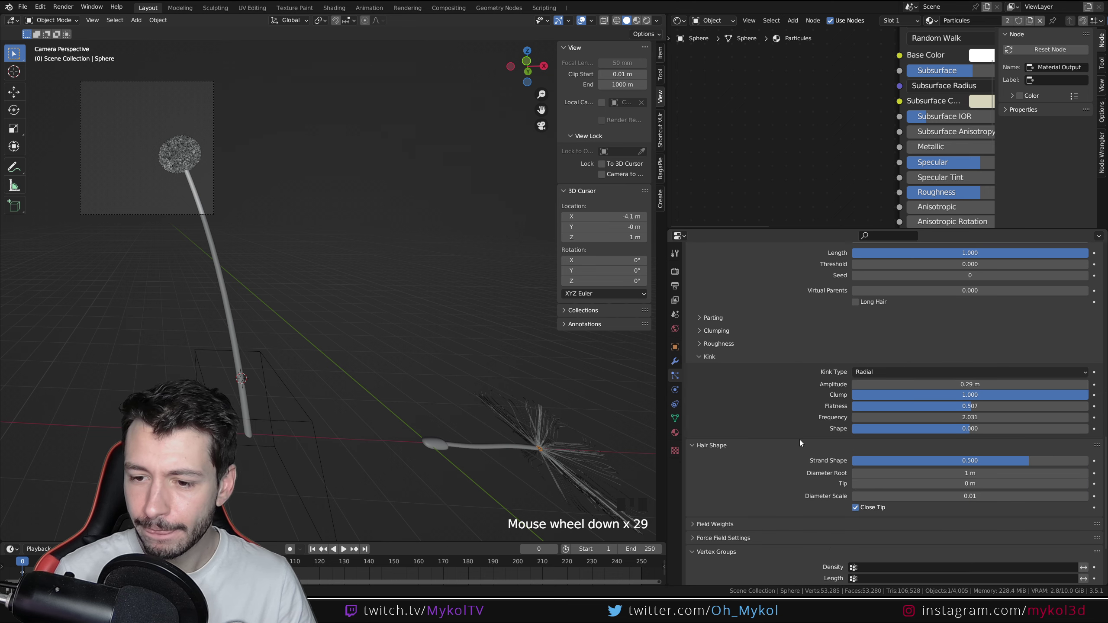
double_click(933, 496)
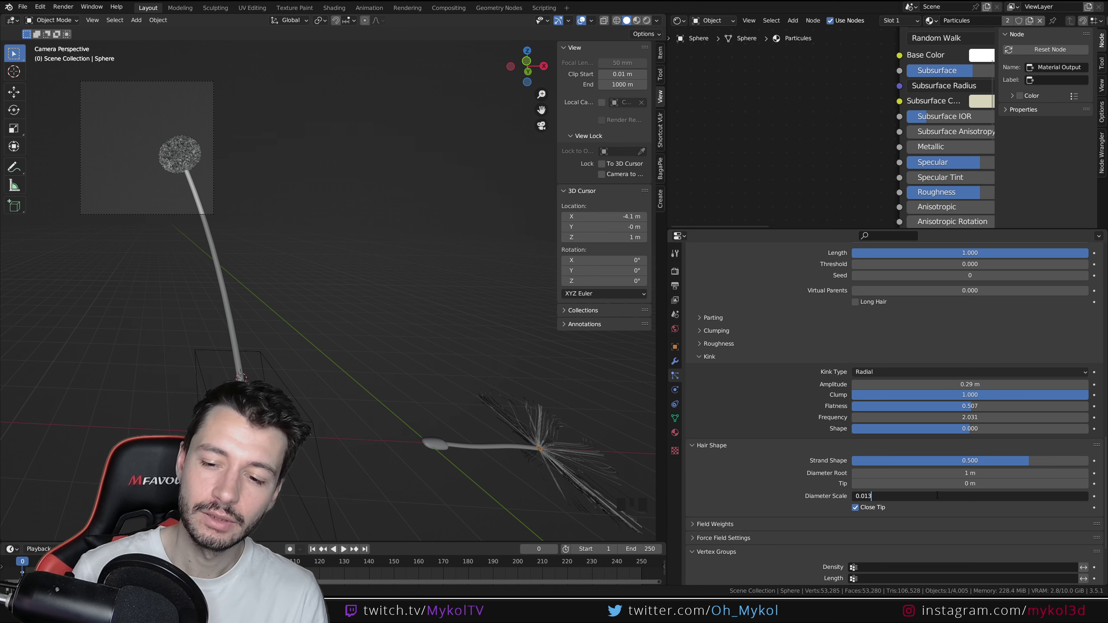
type("3")
key("Return")
Step: Examine the fine hairs on the dandelion head up close, and view the whole flower beside the separate seed
scroll(278, 279, "up", 3)
middle_click_drag(279, 280, 397, 374, "shift")
scroll(387, 267, "up", 4)
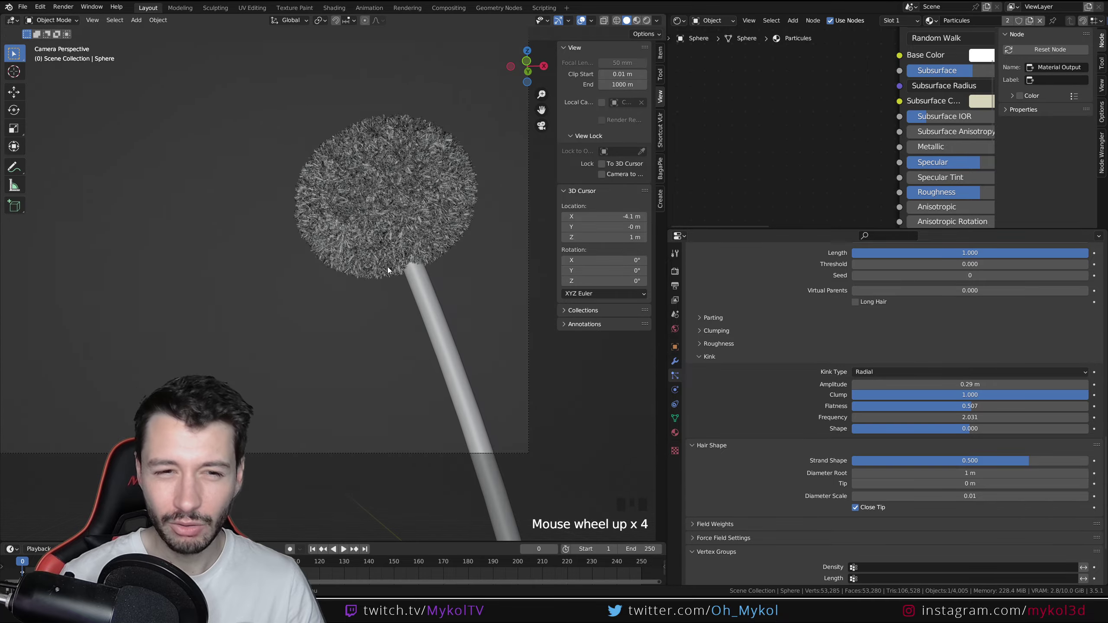
middle_click_drag(388, 267, 380, 279, "shift")
scroll(379, 322, "up", 6)
scroll(395, 343, "down", 2)
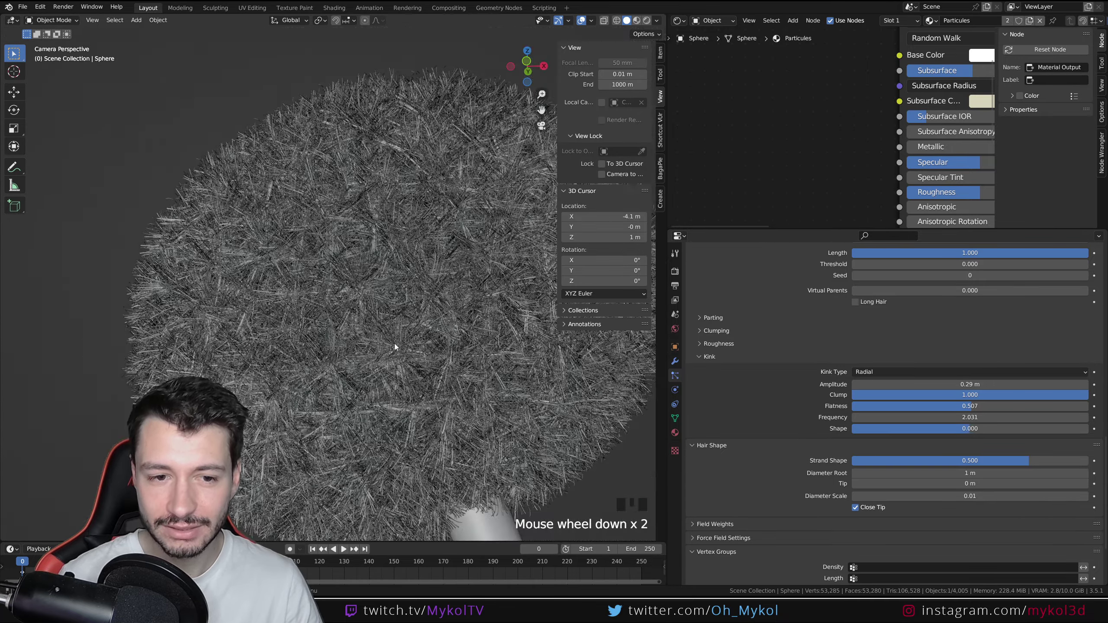
left_click(414, 342)
key("KP_Decimal")
middle_click_drag(414, 342, 256, 260)
scroll(411, 341, "down", 7)
scroll(420, 377, "down", 4)
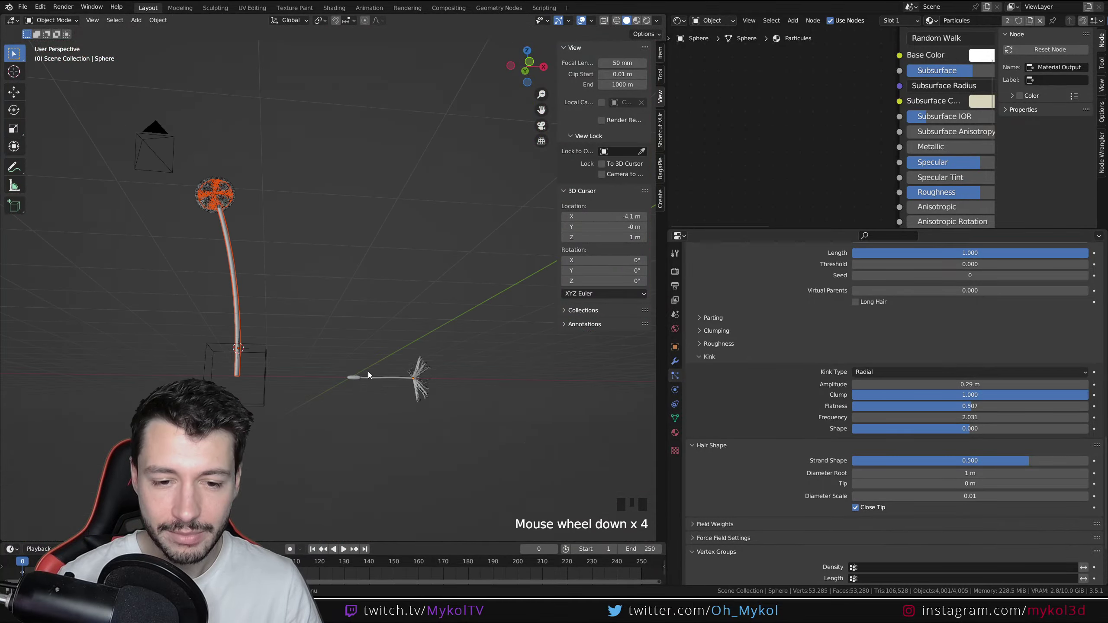
Step: Select the separate seed's hair sphere and change the shader editor area to the Outliner
left_click(420, 378)
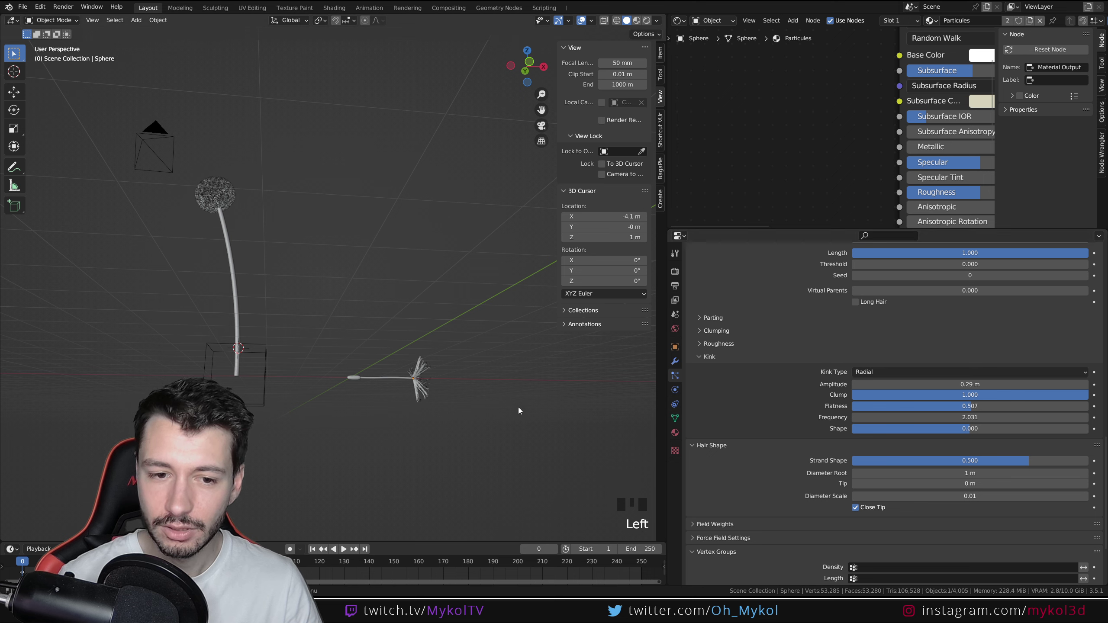
left_click(681, 22)
left_click(1010, 49)
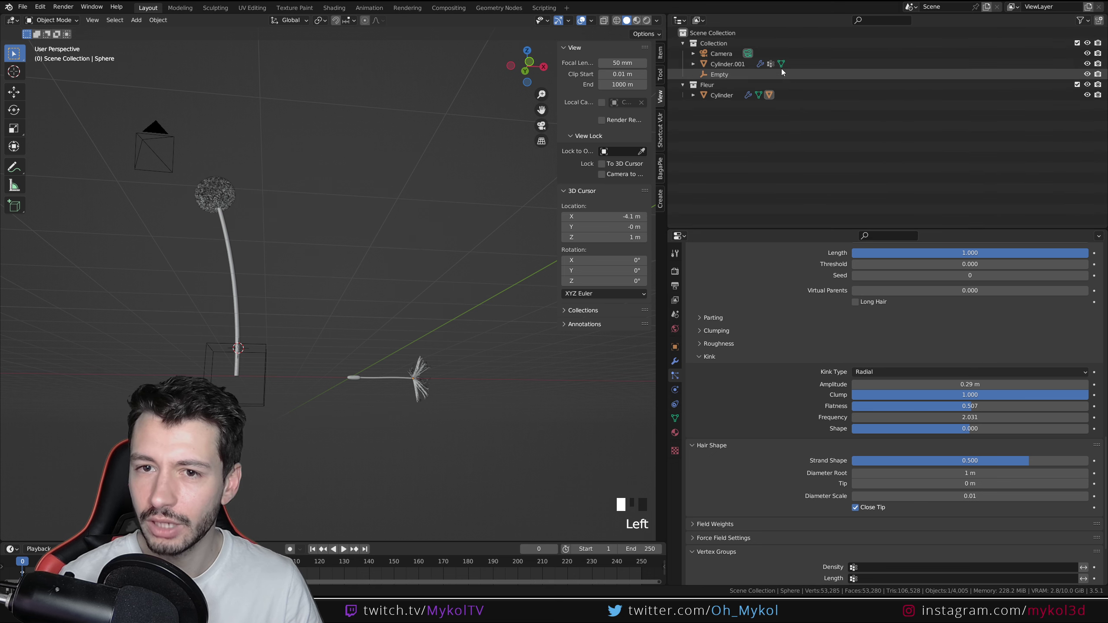
Step: Expand Cylinder in the Fleur collection, select its child Sphere, and hide and reshow it in the viewport to identify it
left_click(723, 96)
left_click(693, 95)
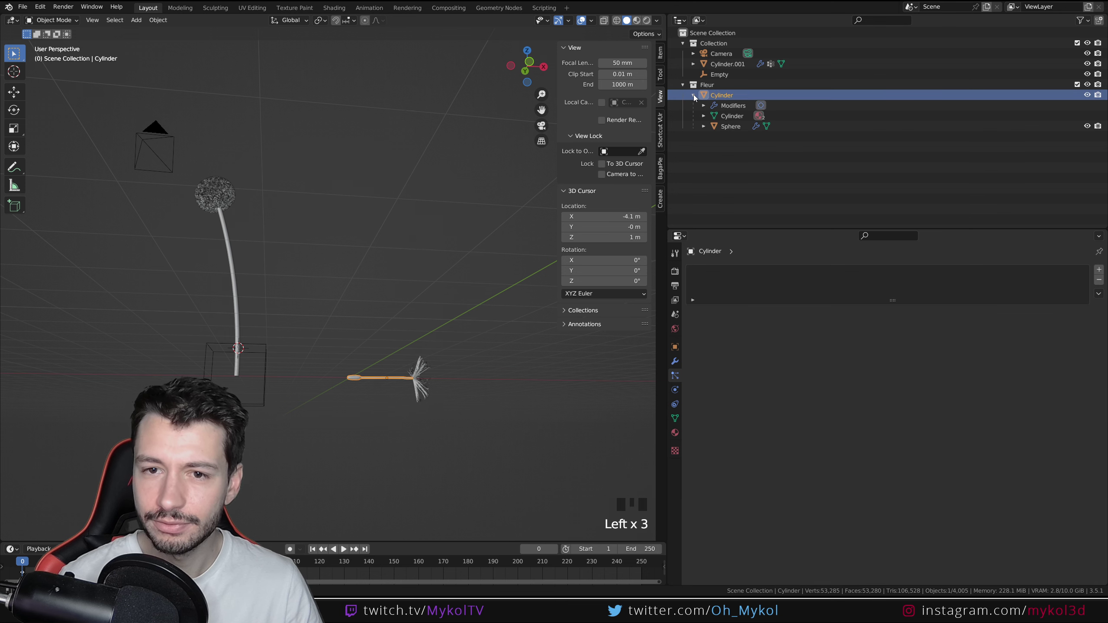
left_click(732, 125)
left_click(1087, 126)
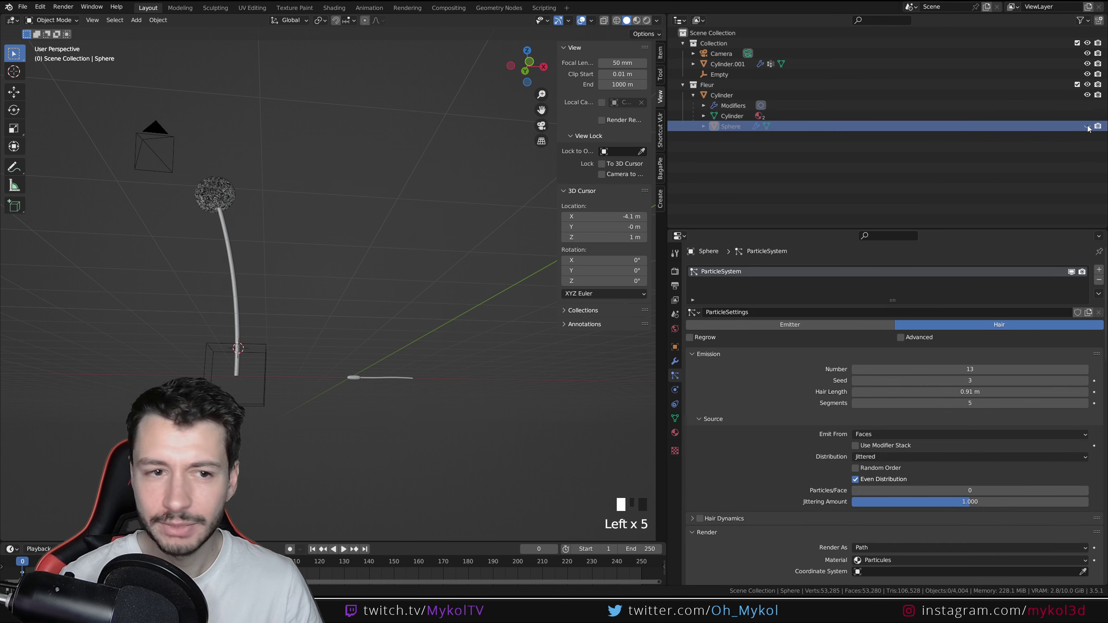
left_click(1087, 126)
Step: Select the dandelion stem object and examine its particle head from a different angle up close
left_click(235, 197)
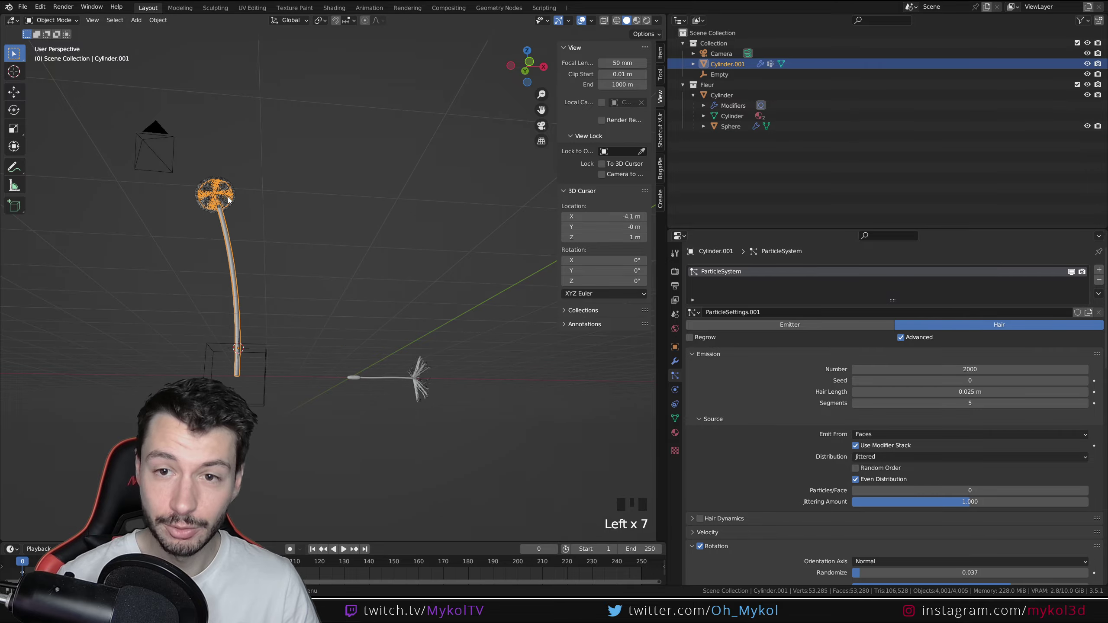
middle_click_drag(235, 197, 247, 244)
scroll(324, 327, "up", 2)
scroll(324, 326, "up", 1)
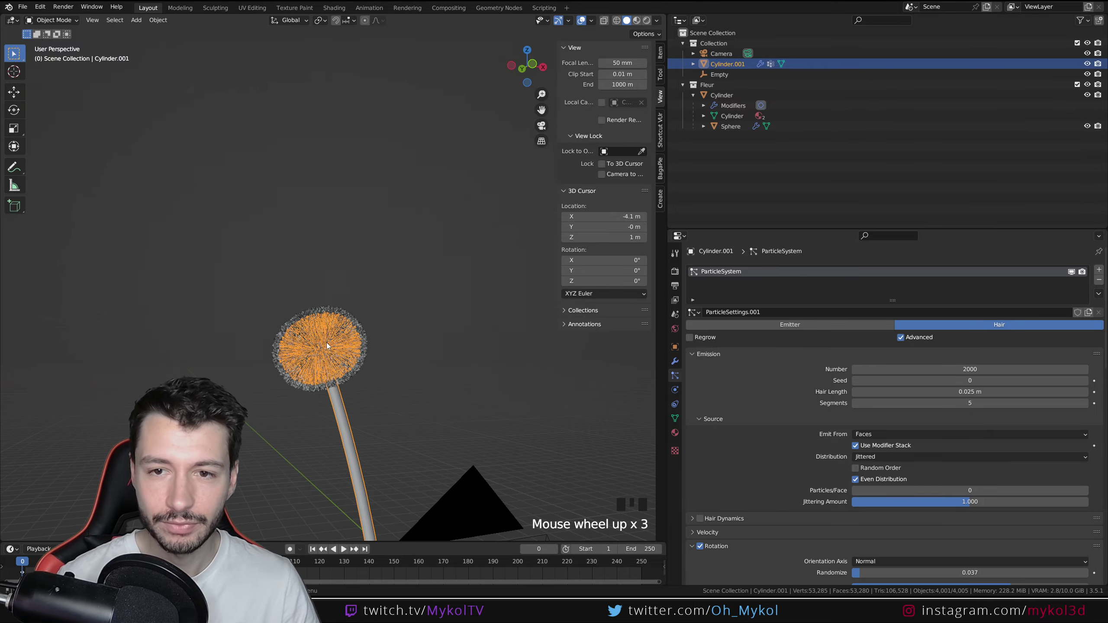
middle_click_drag(323, 326, 390, 317, "shift")
scroll(313, 366, "up", 3)
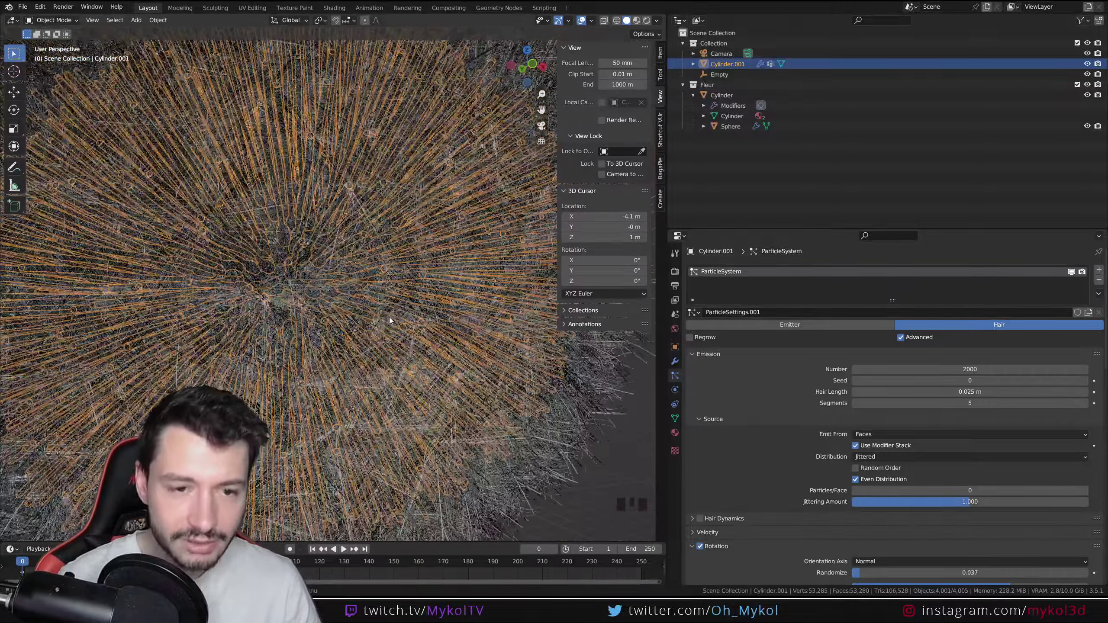
Step: Return to the camera view and show the dandelion head in rendered shading with nothing selected
key("KP_0")
scroll(389, 317, "down", 2)
scroll(403, 305, "down", 1)
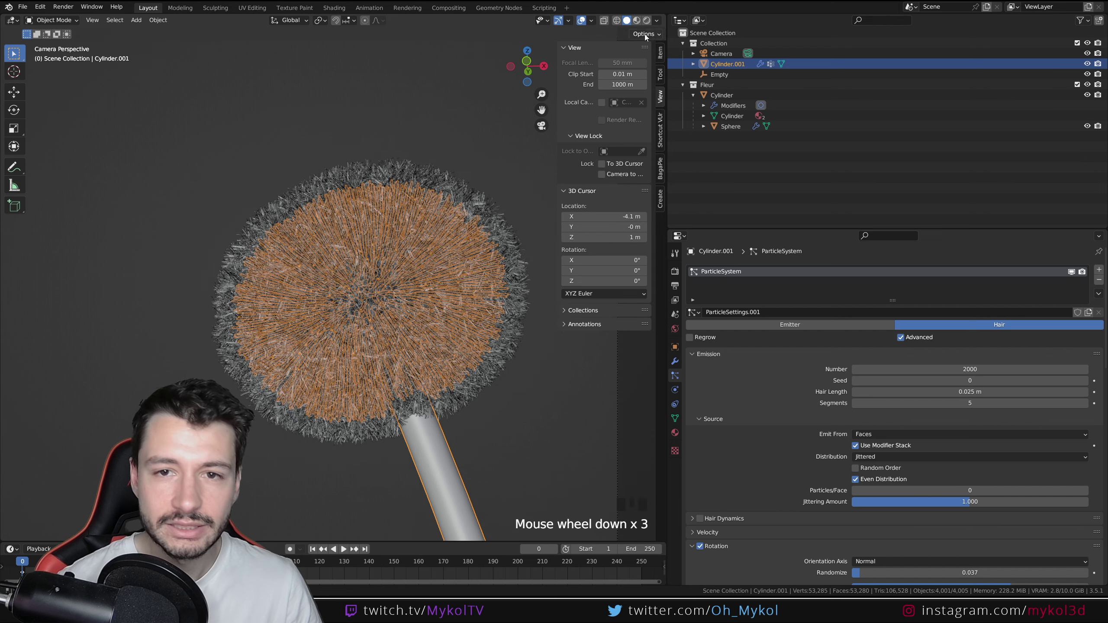
left_click(646, 20)
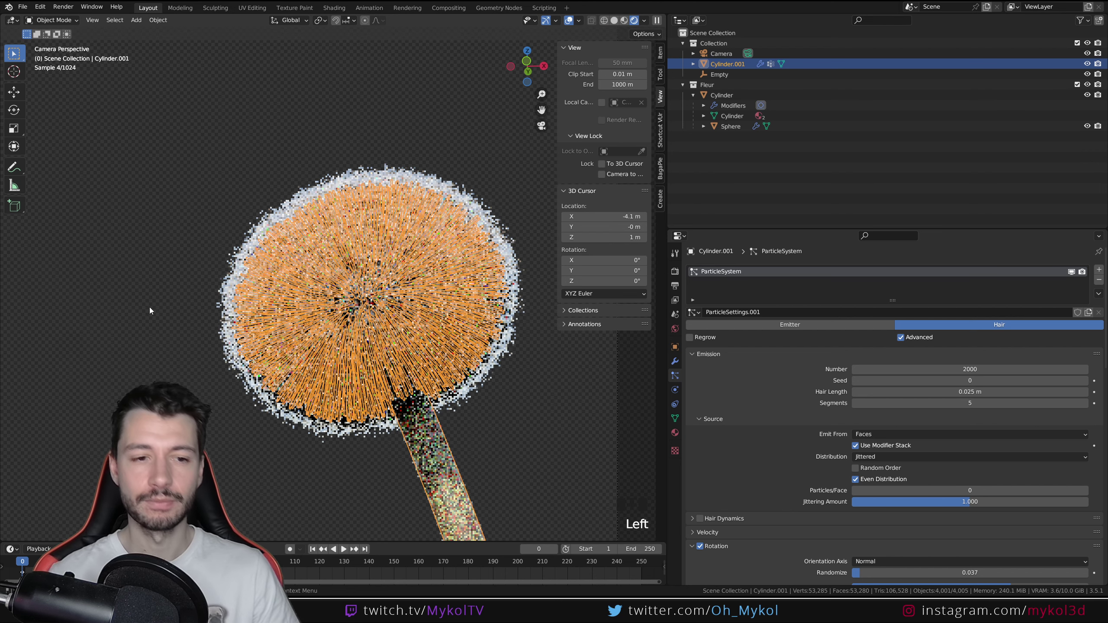
left_click(149, 306)
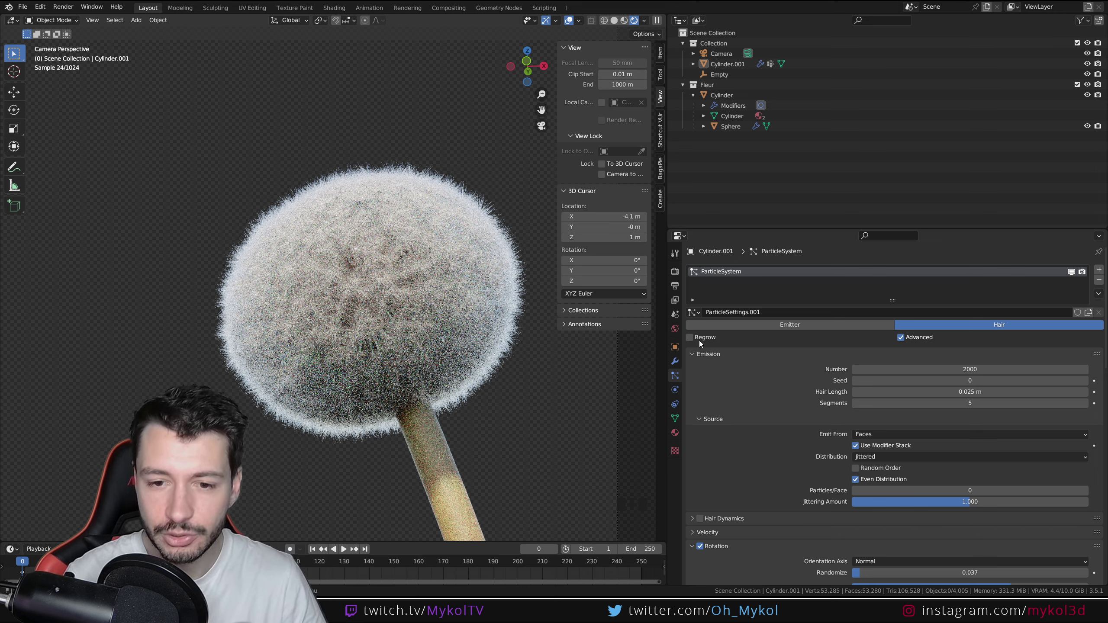
Step: Set the World background Strength to 0.7
left_click(675, 329)
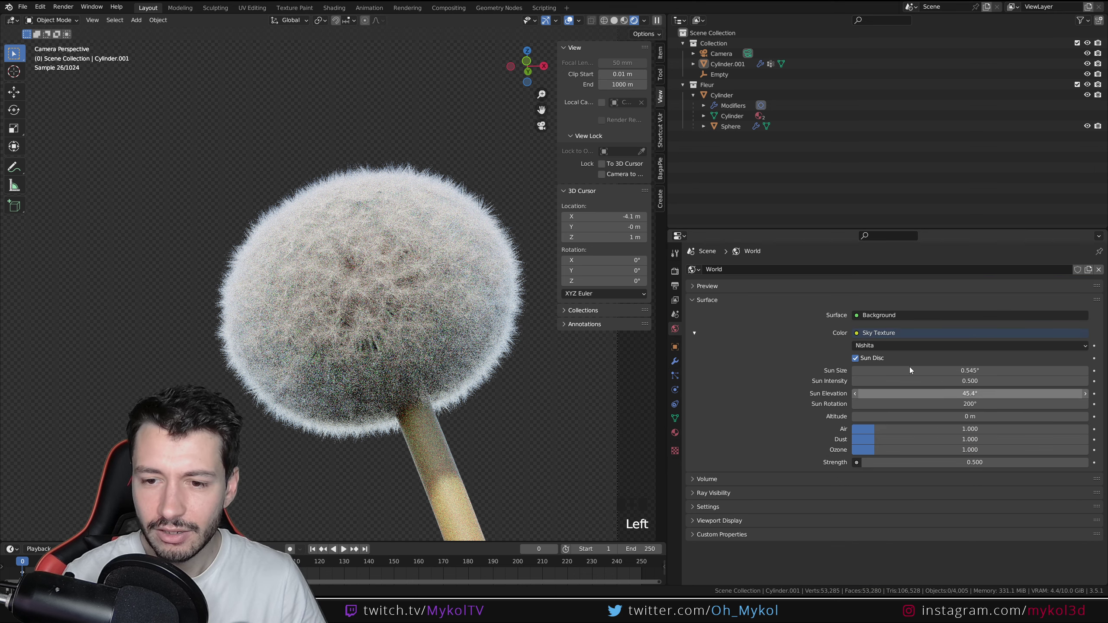
double_click(938, 463)
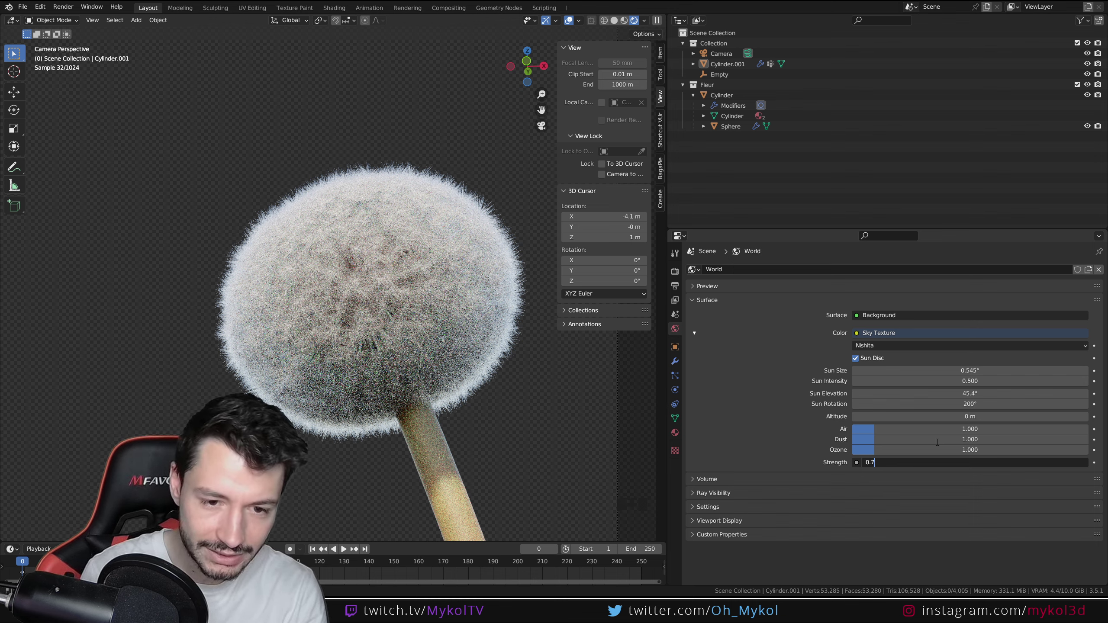
type("7")
key("Return")
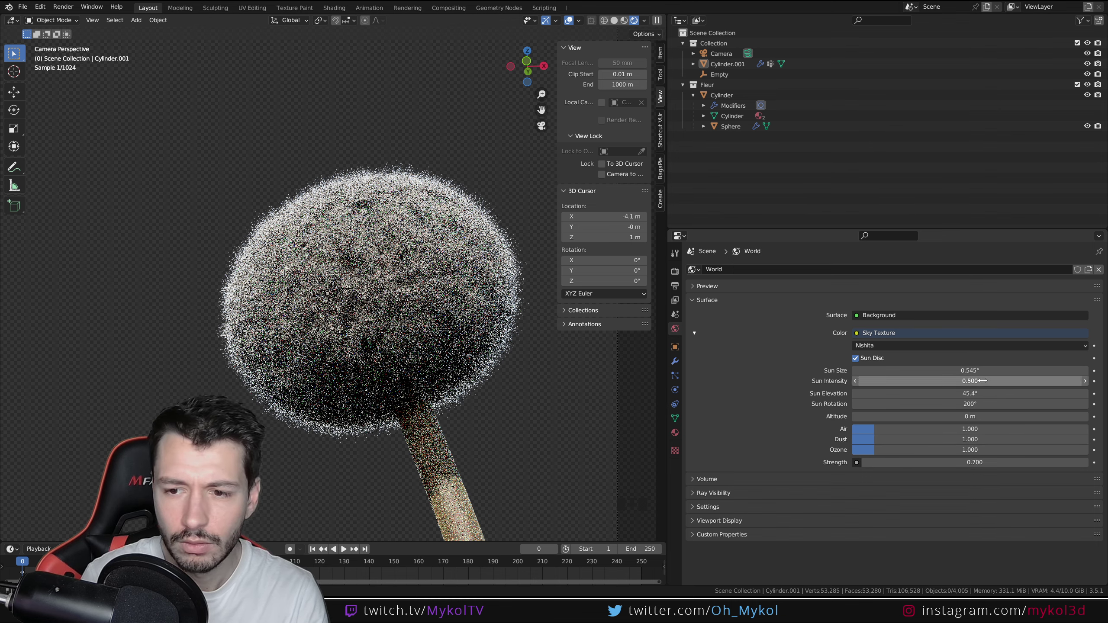
Step: Set the sky texture's Sun Intensity to 0.7
left_click(904, 381)
key("Return")
left_click(912, 382)
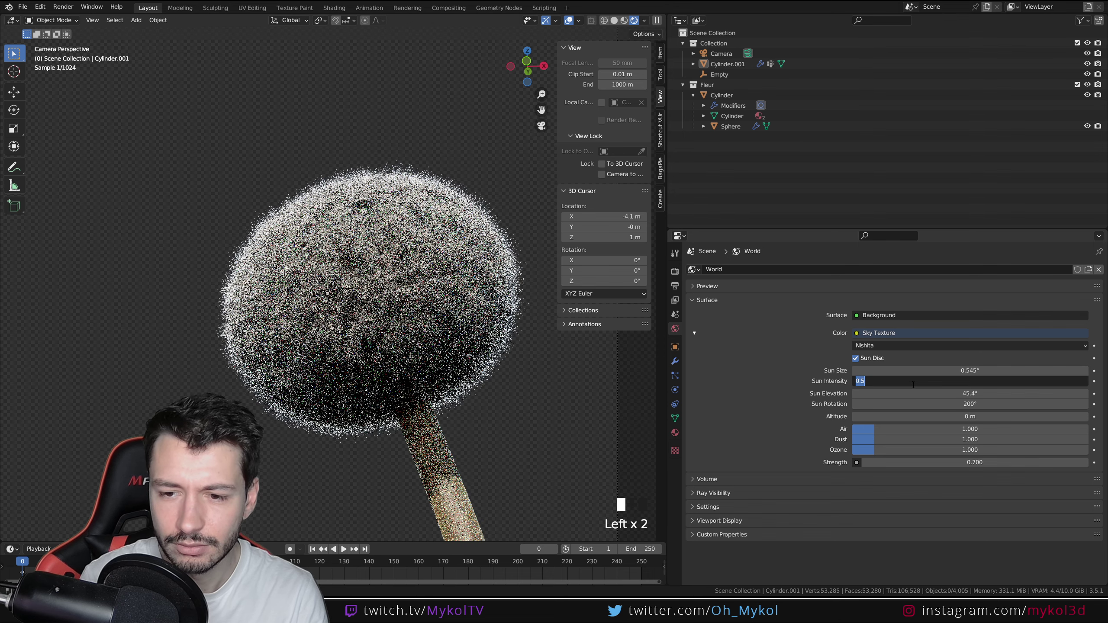
type("0.7")
key("Return")
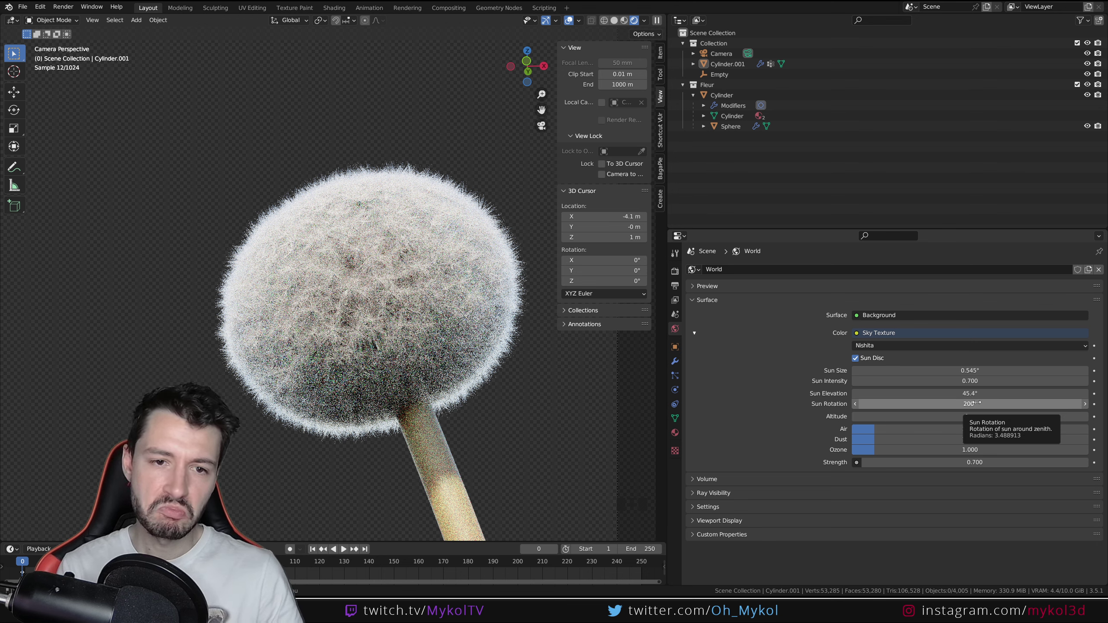
Step: Reduce the emission Number of the dandelion head's particle system to 200 and deselect the flower
scroll(370, 342, "down", 2)
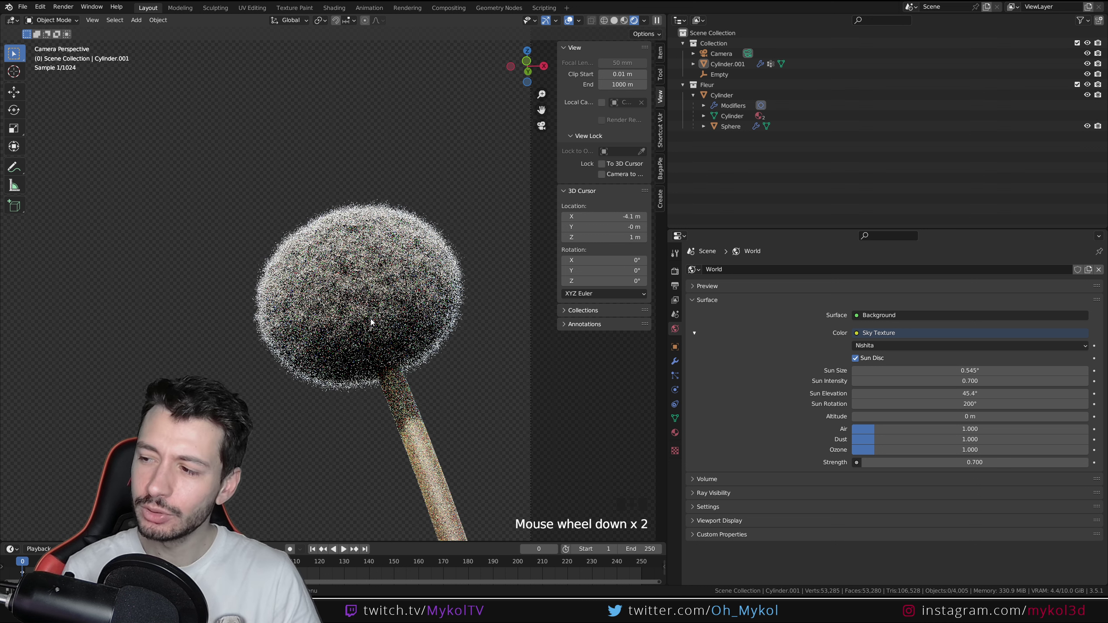
left_click(371, 321)
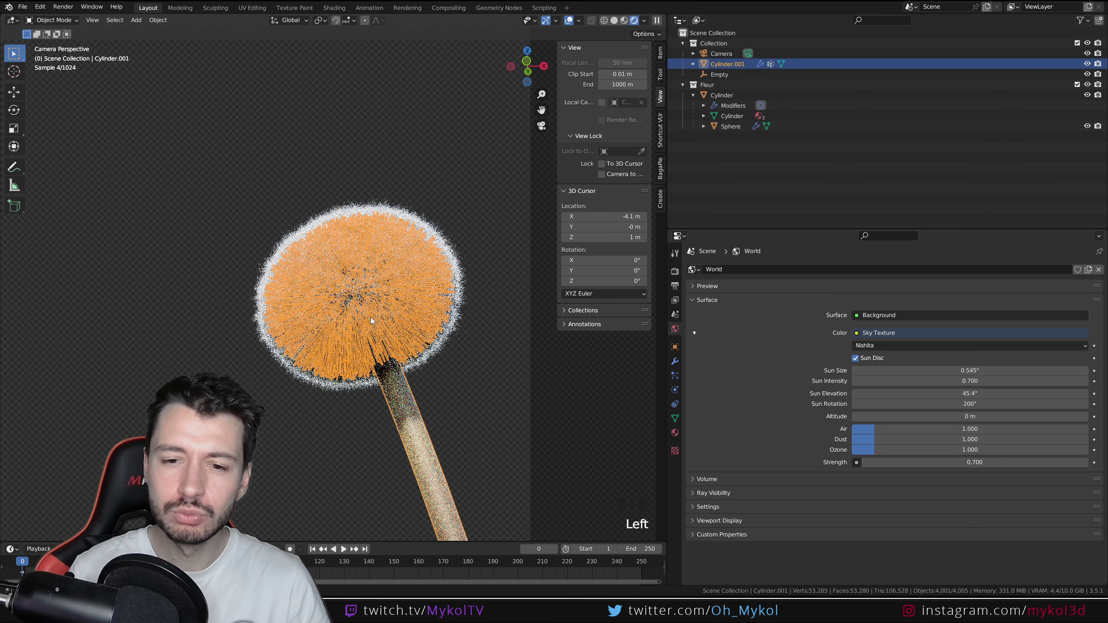
left_click(675, 376)
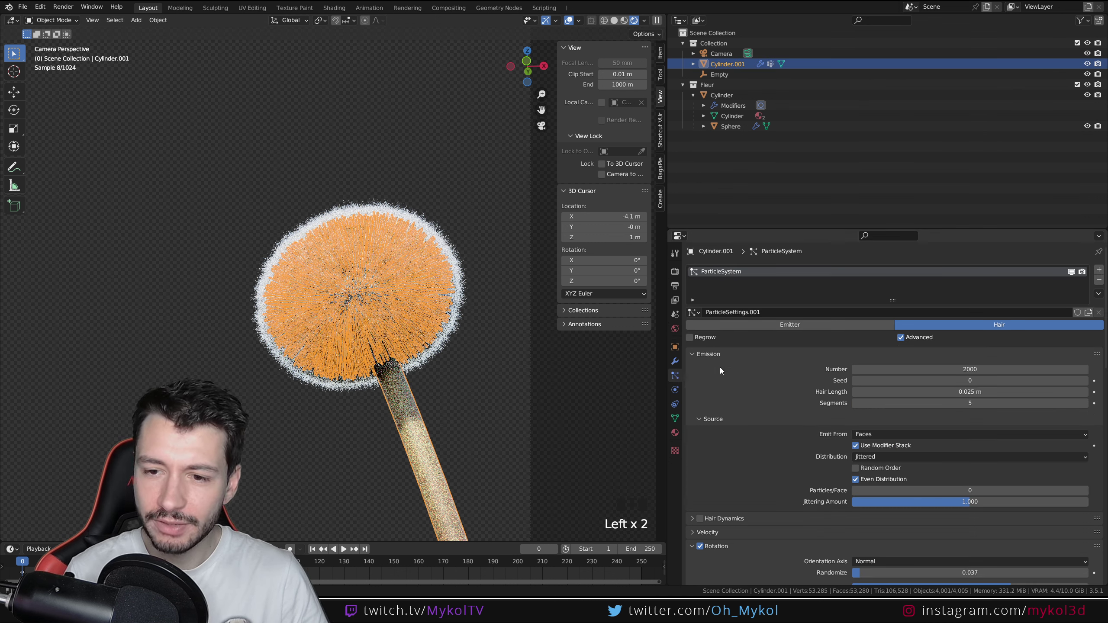
left_click(938, 370)
left_click(938, 370)
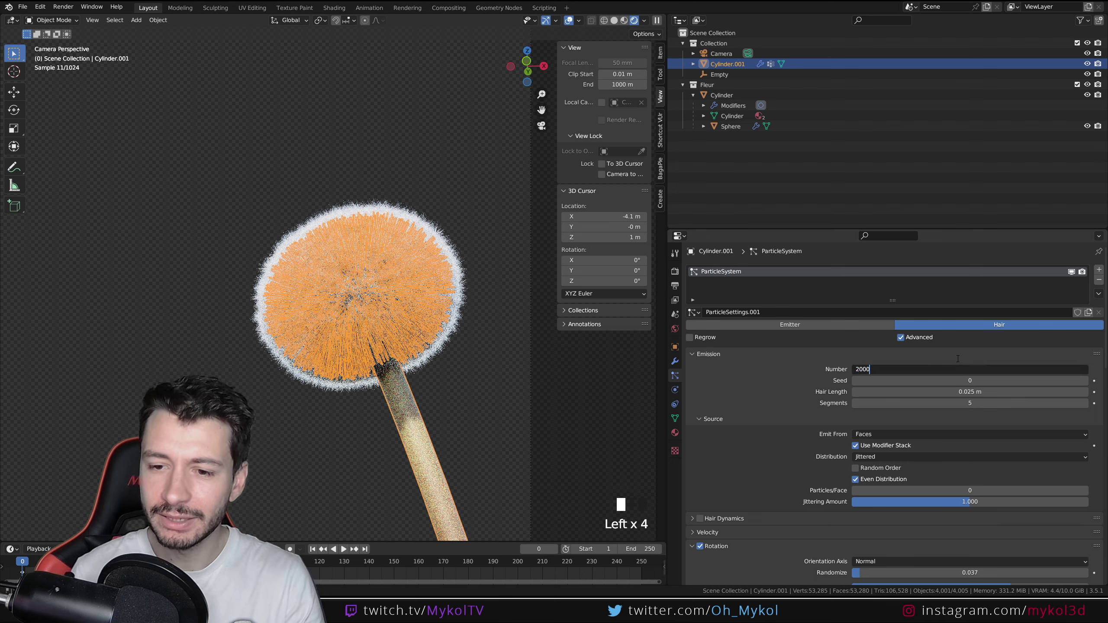
key("BackSpace")
key("Return")
left_click(488, 377)
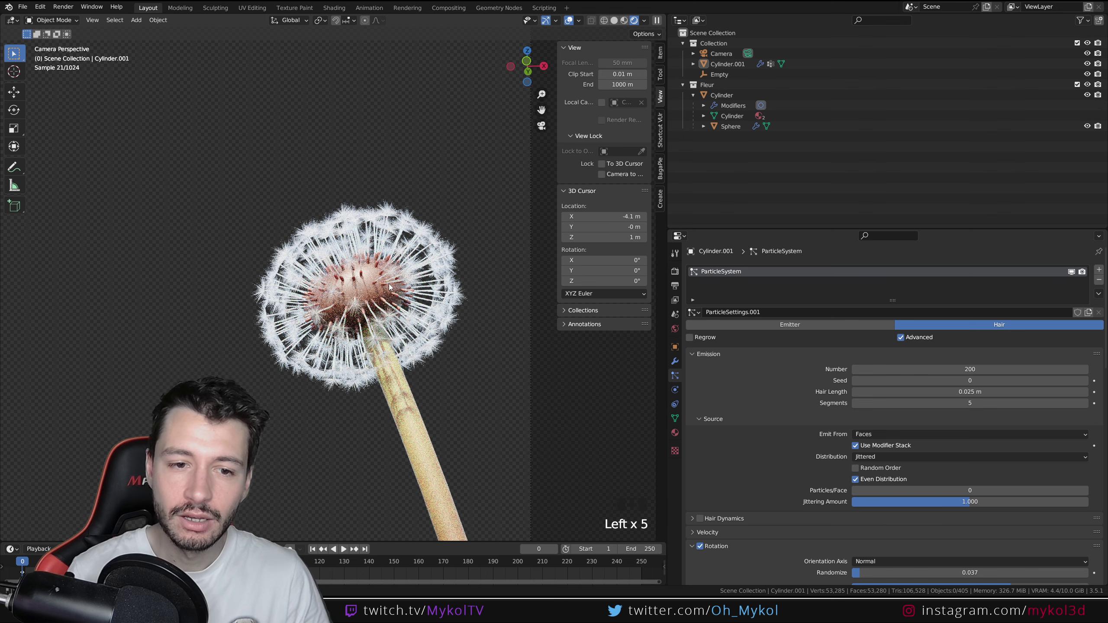
Step: Select the dandelion and lower the sky texture's Sun Elevation to 21.5°
left_click(406, 405)
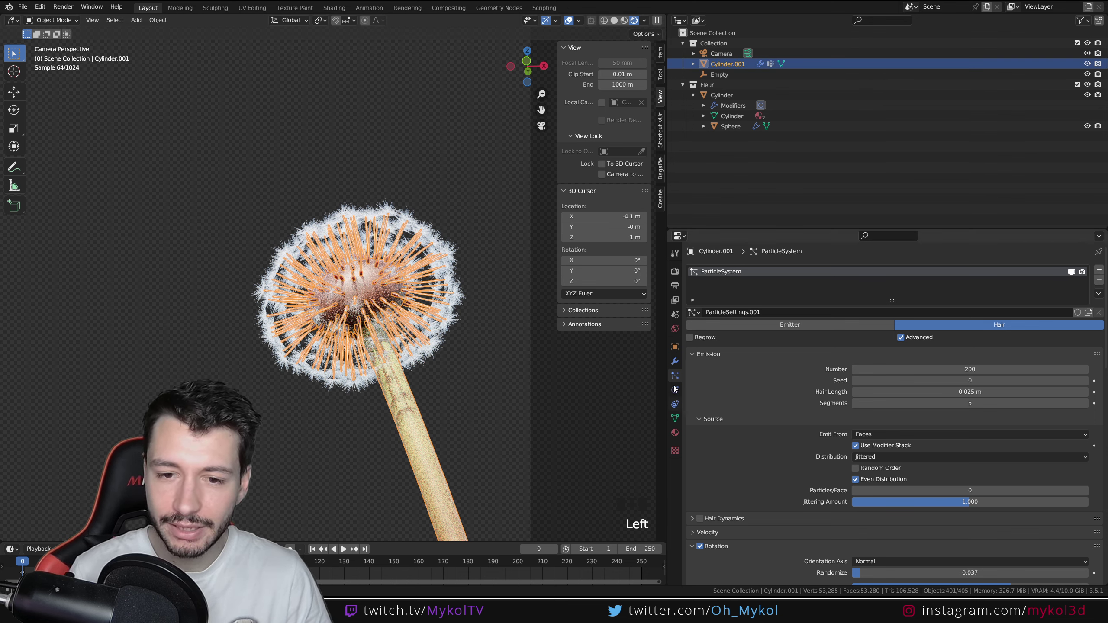
left_click(674, 329)
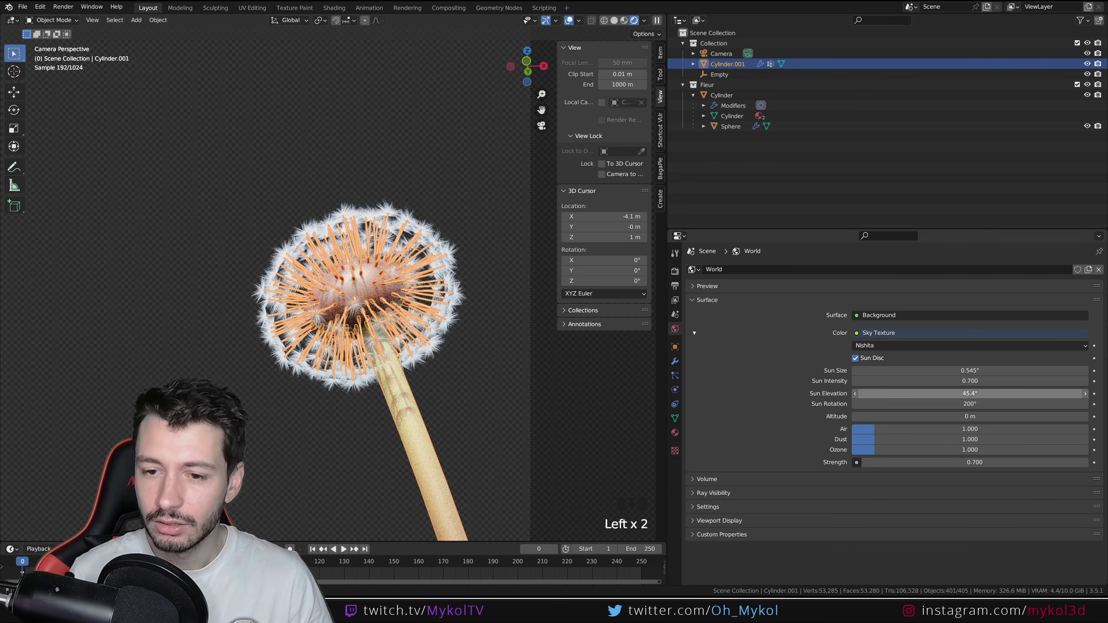
mouse_move(963, 393)
left_mouse_down()
mouse_move(925, 393)
mouse_move(943, 393)
left_mouse_up()
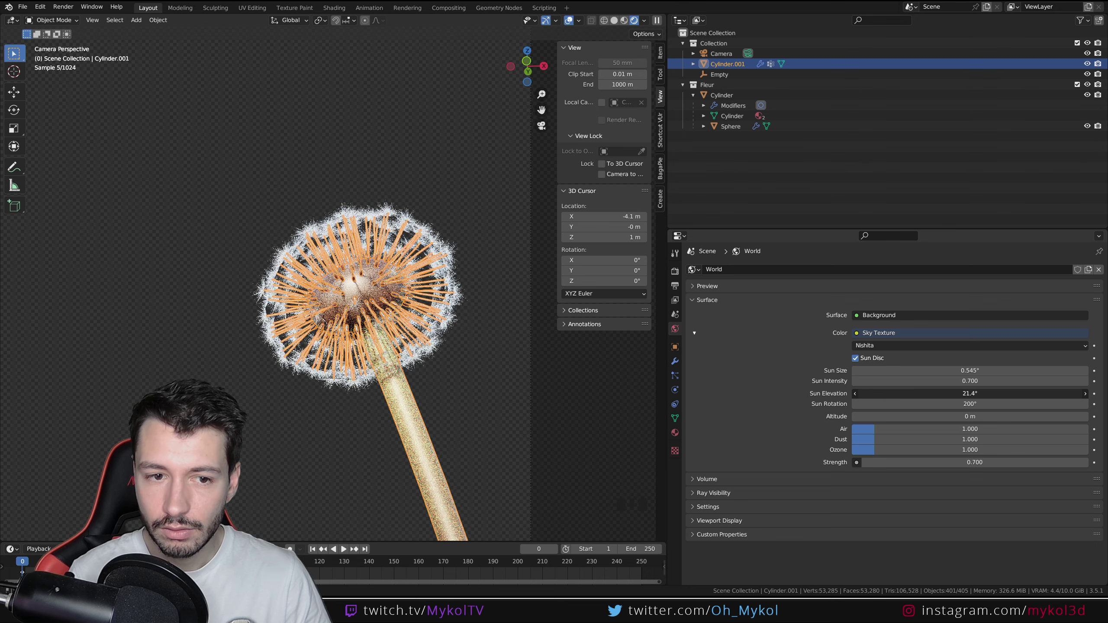
Step: Turn off the Transparent film option in the render settings so the sky background shows behind the dandelion
left_click(675, 271)
scroll(741, 514, "down", 17)
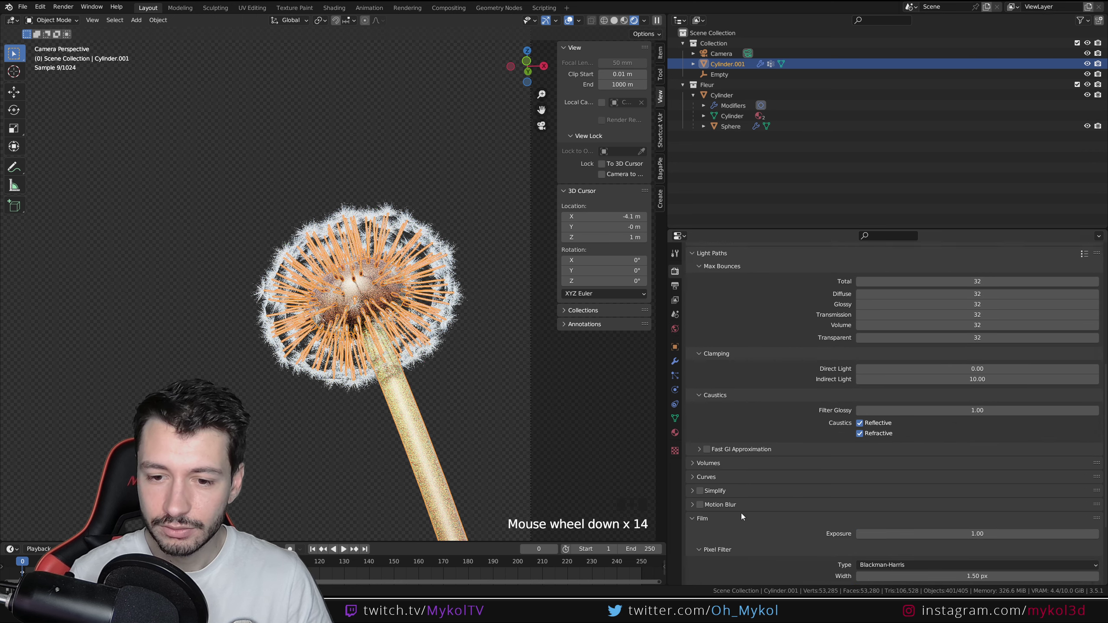
left_click(706, 539)
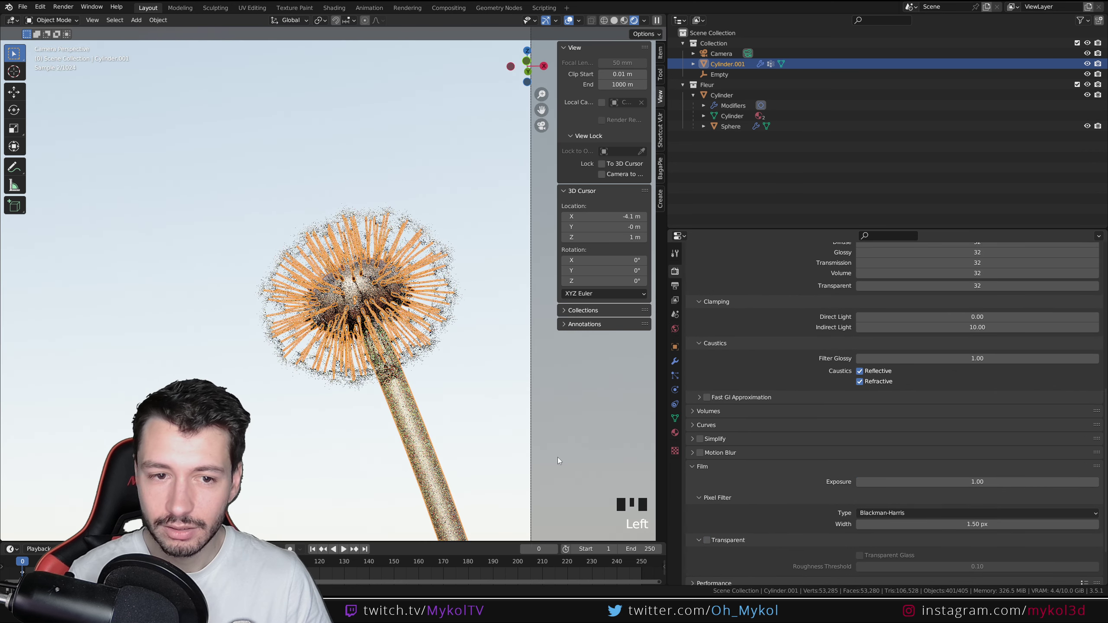
scroll(380, 349, "down", 3)
scroll(380, 349, "up", 2)
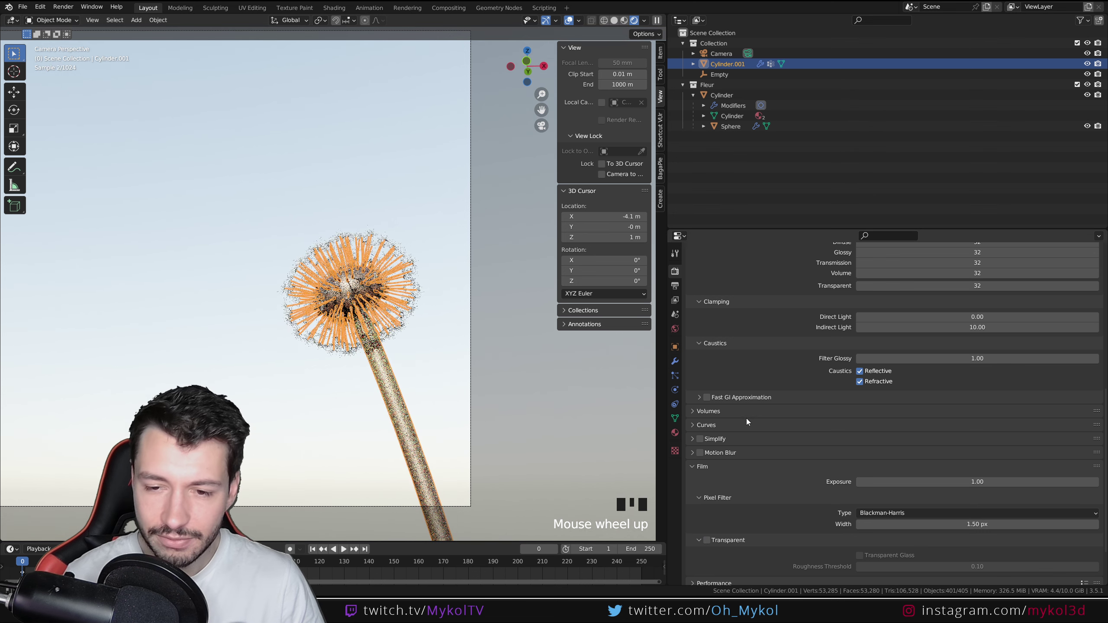
Step: Set the sky texture's Sun Elevation to 40.9° and Sun Rotation to 59.4°, with the flower deselected
left_click(676, 339)
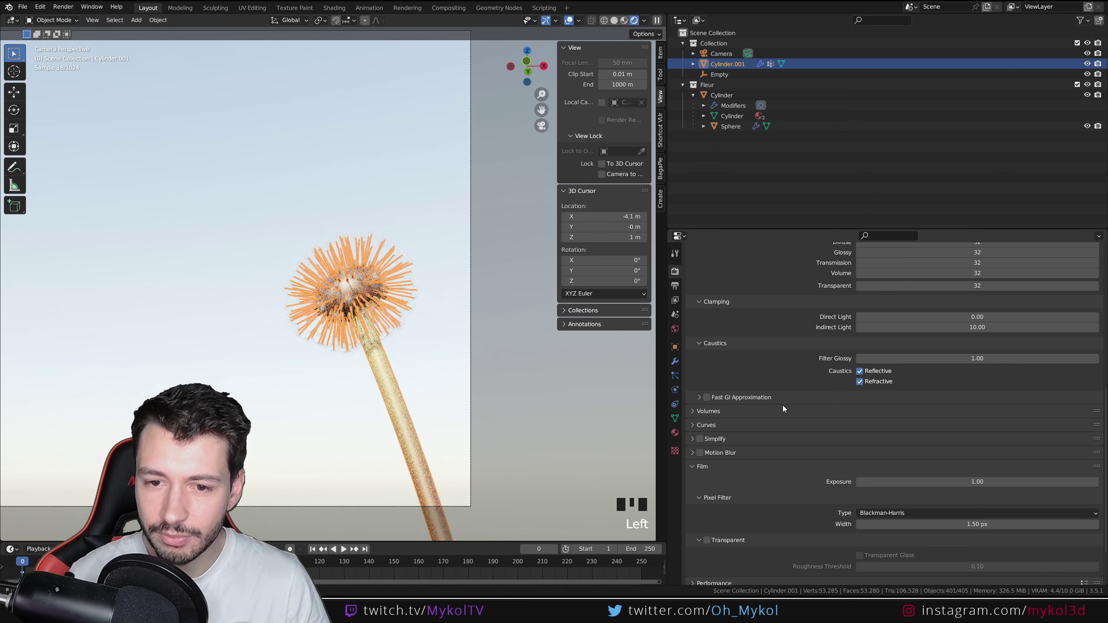
left_click(675, 328)
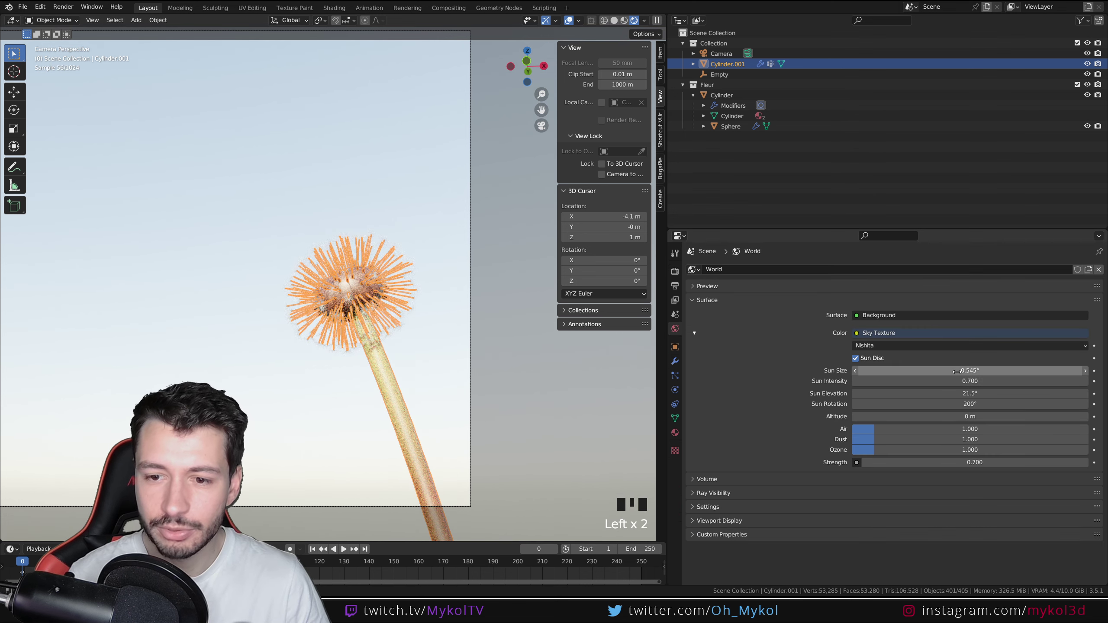
scroll(393, 284, "down", 2)
middle_click_drag(393, 284, 413, 318, "shift")
scroll(413, 318, "up", 1)
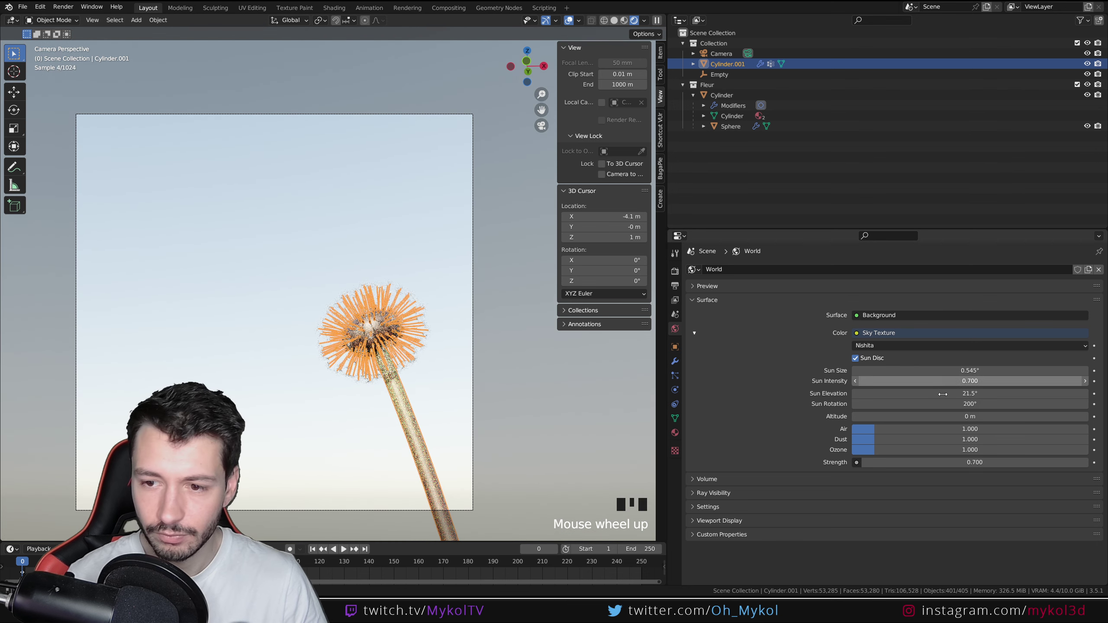
left_click_drag(943, 395, 980, 403)
left_click(497, 314)
scroll(457, 374, "up", 2)
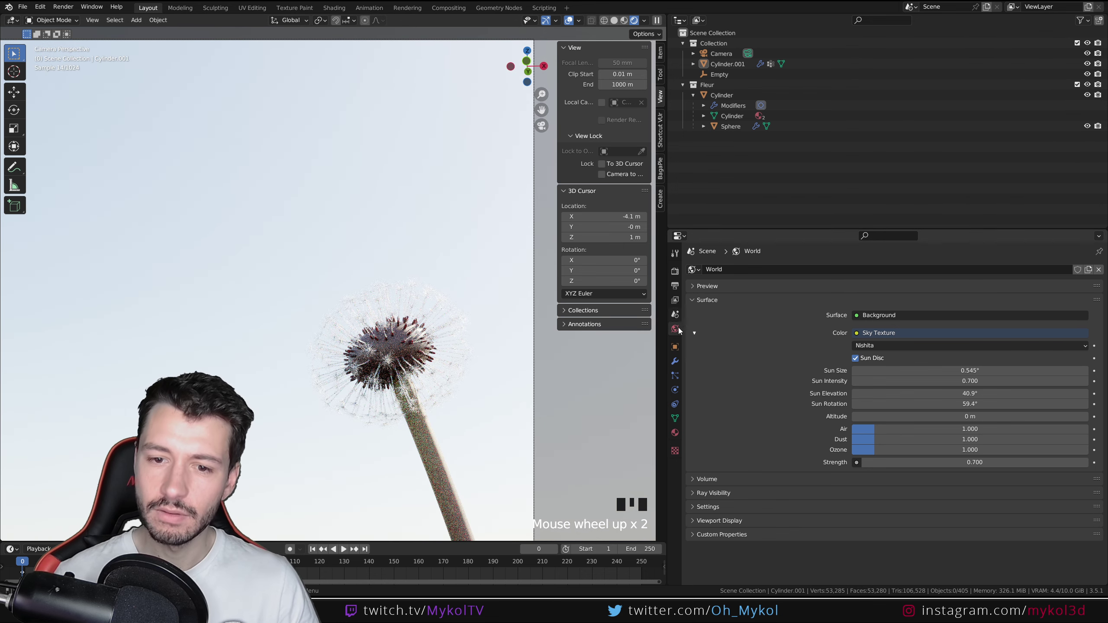
Step: Turn the Transparent film option back on in the render settings
left_click(675, 271)
scroll(733, 459, "down", 10)
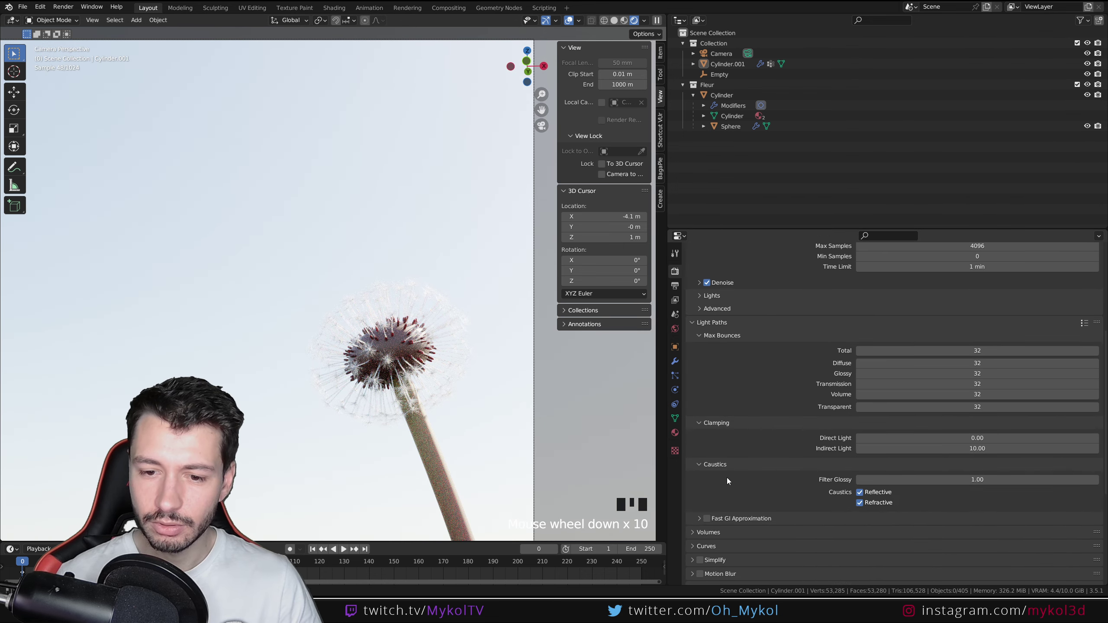
scroll(727, 477, "down", 8)
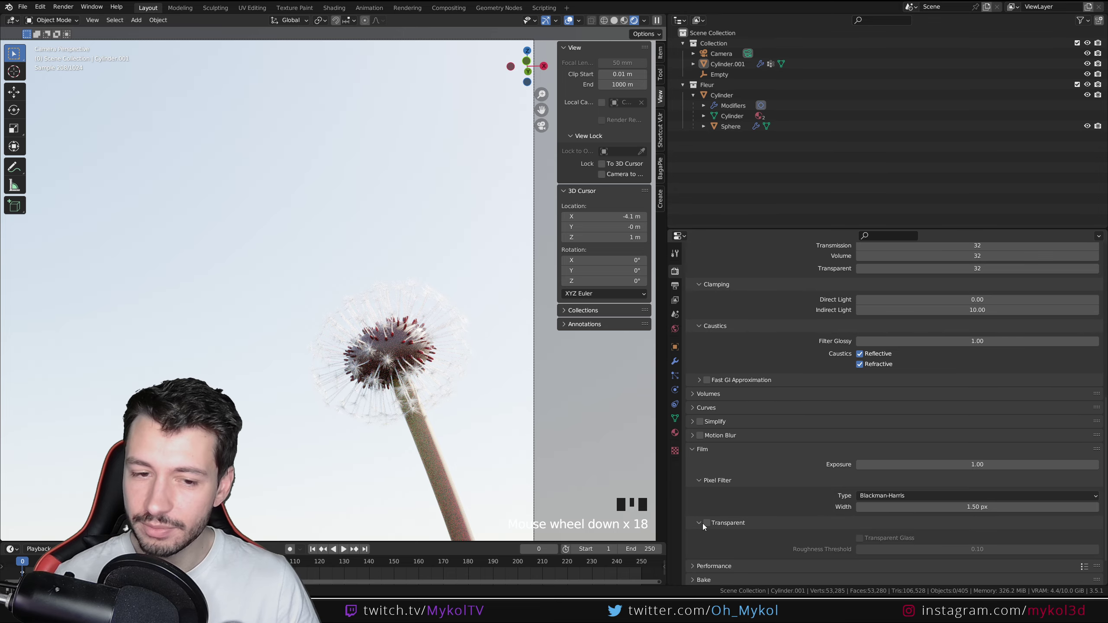
left_click(701, 523)
left_click(706, 523)
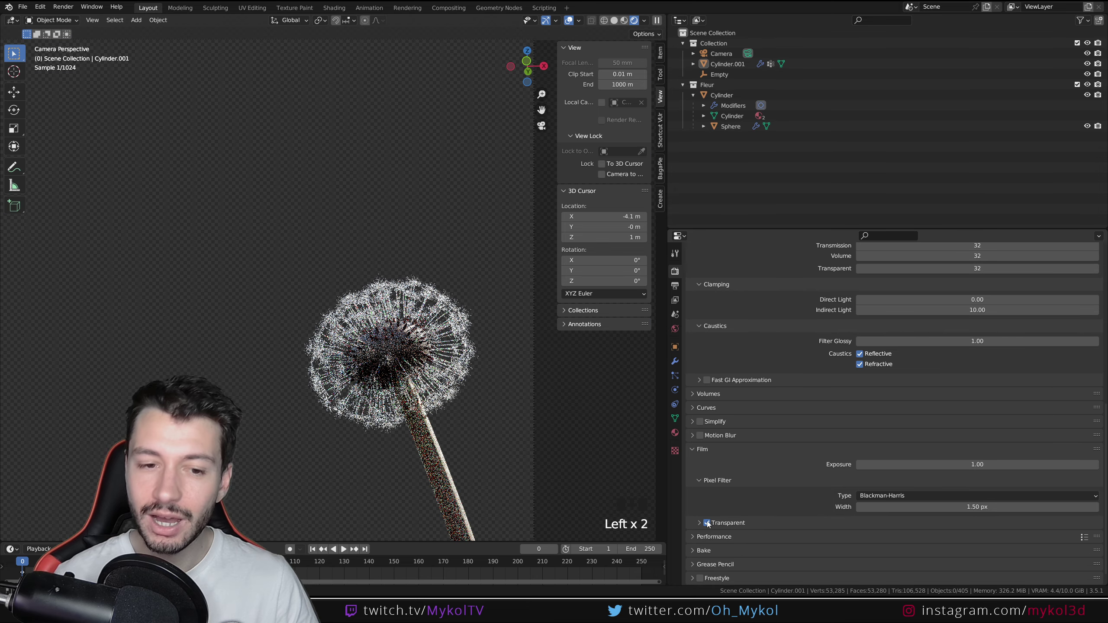
Step: Raise the emission Number of the dandelion head's particle system to 2000 and deselect the flower
scroll(458, 406, "up", 2)
left_click(457, 406)
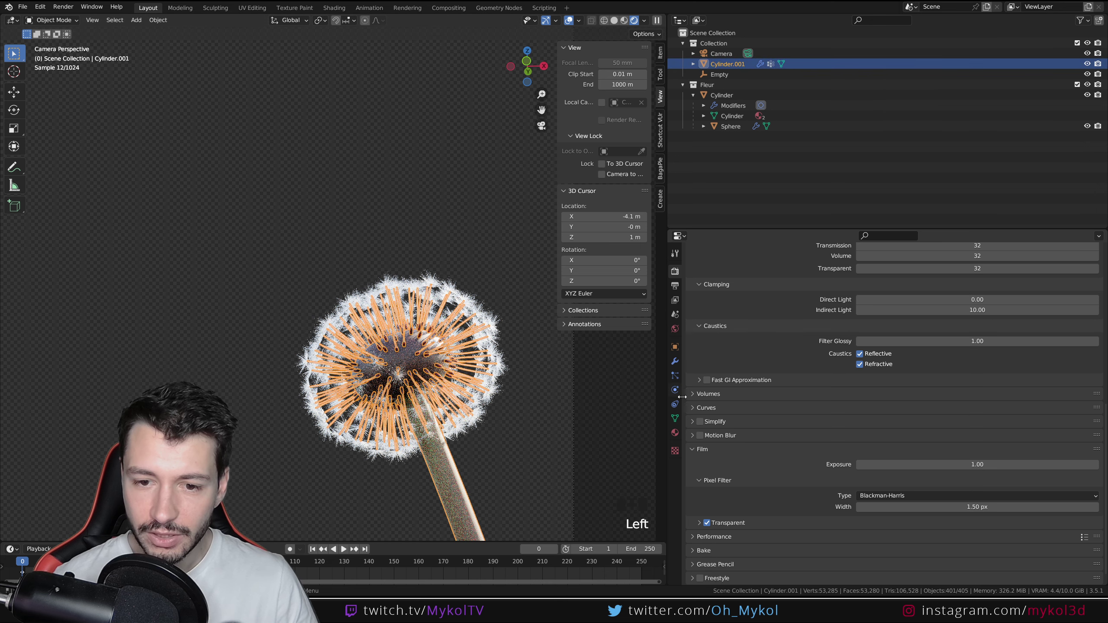
left_click(675, 376)
scroll(875, 378, "up", 17)
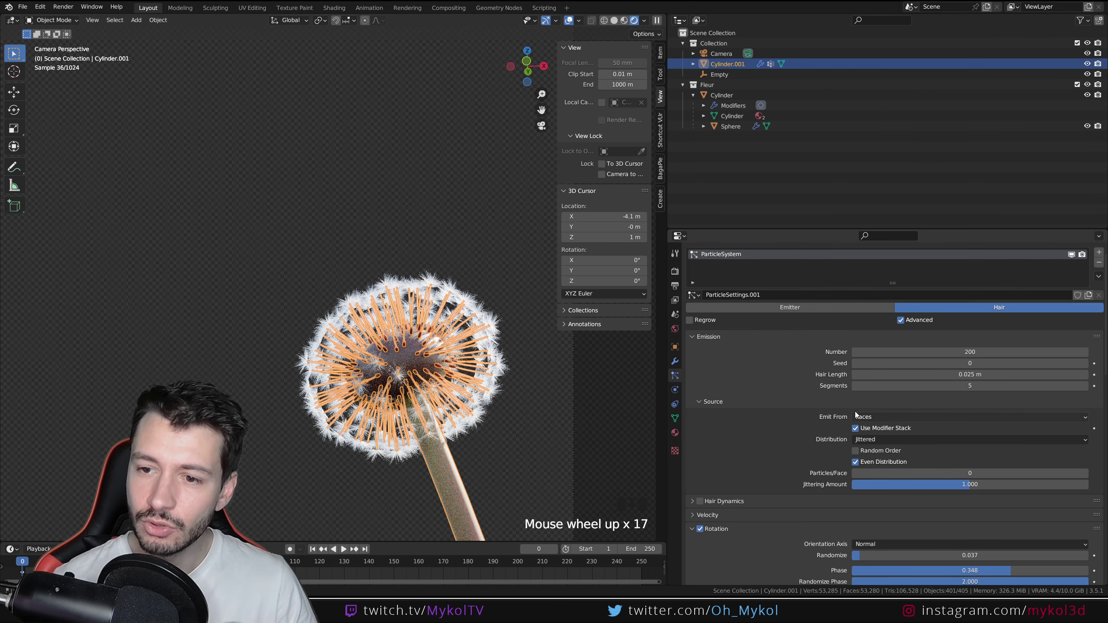
scroll(855, 412, "up", 6)
left_click(996, 366)
left_click(996, 366)
type("0")
key("Return")
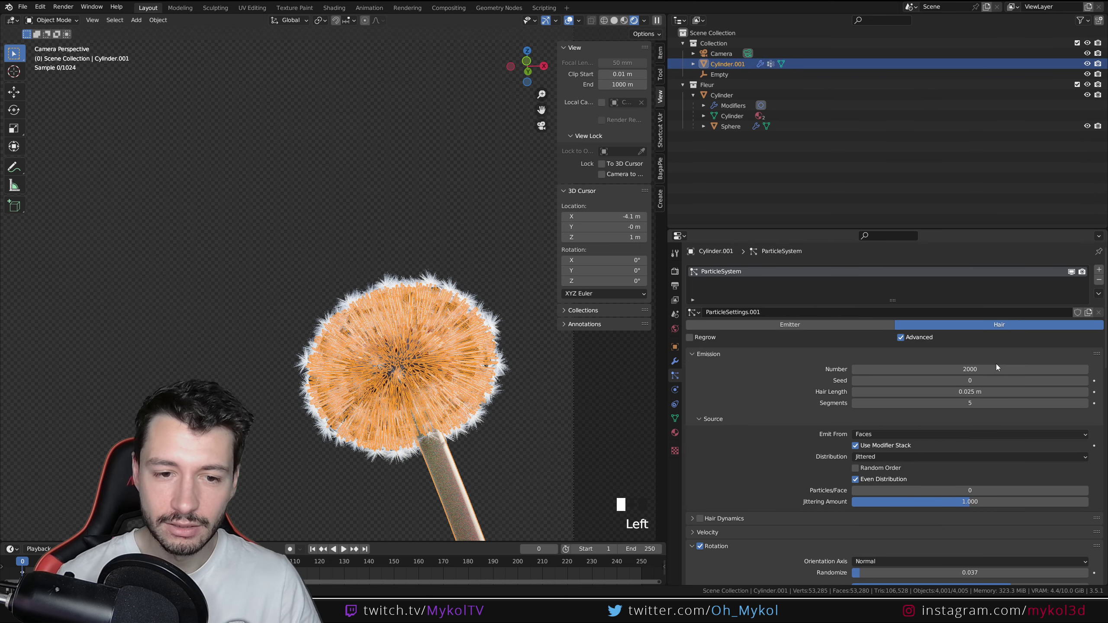
left_click(549, 407)
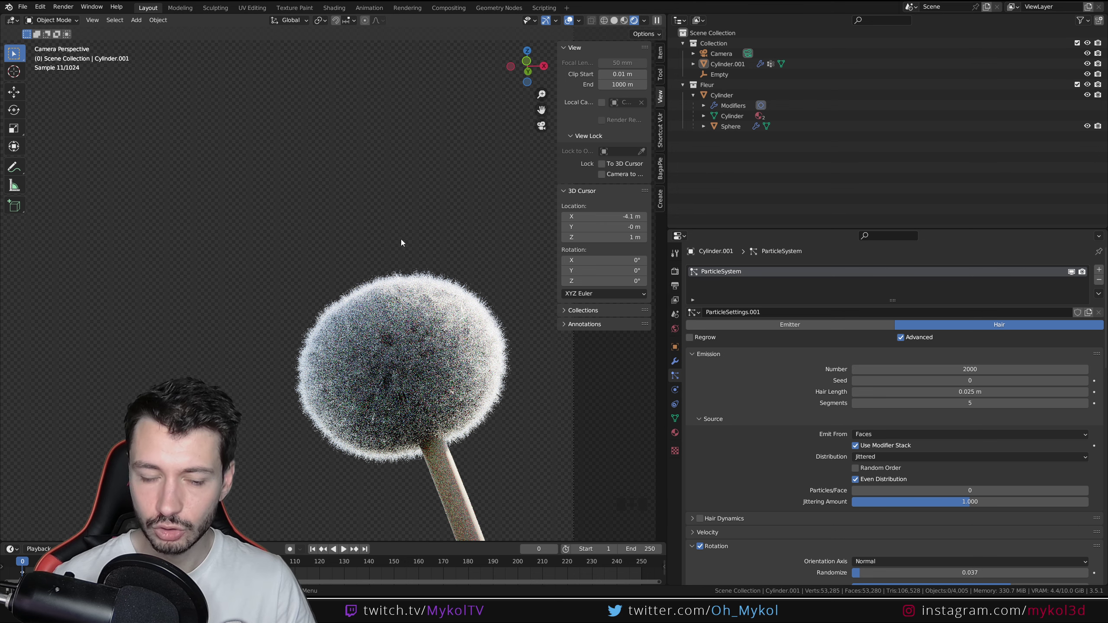
Step: Switch the viewport to solid shading and save the file
key("z")
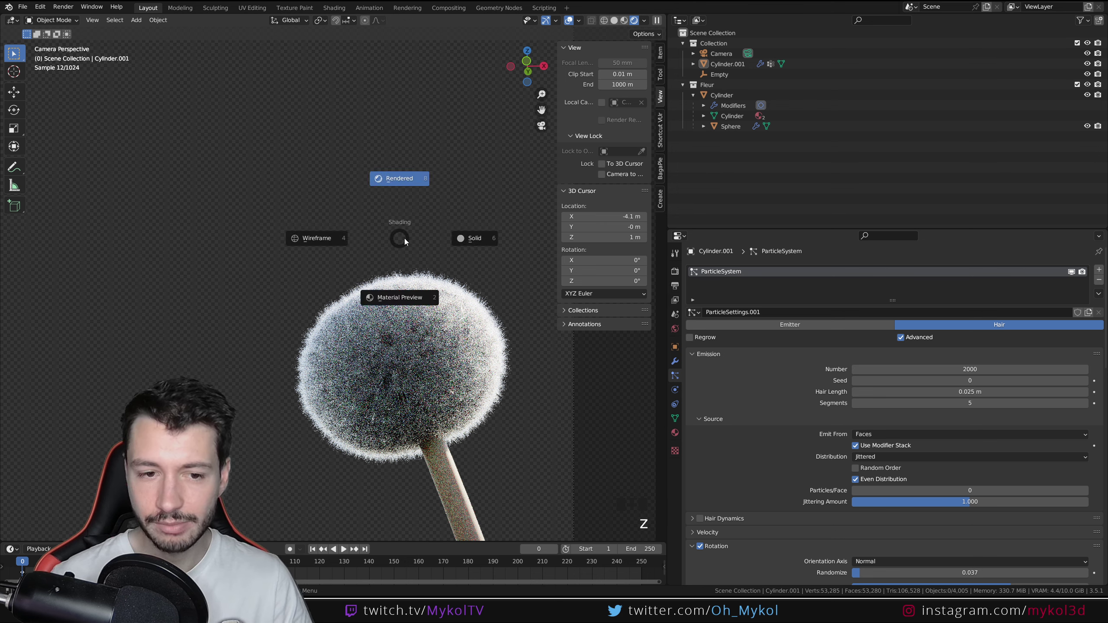
left_click(492, 236)
key("ctrl+s")
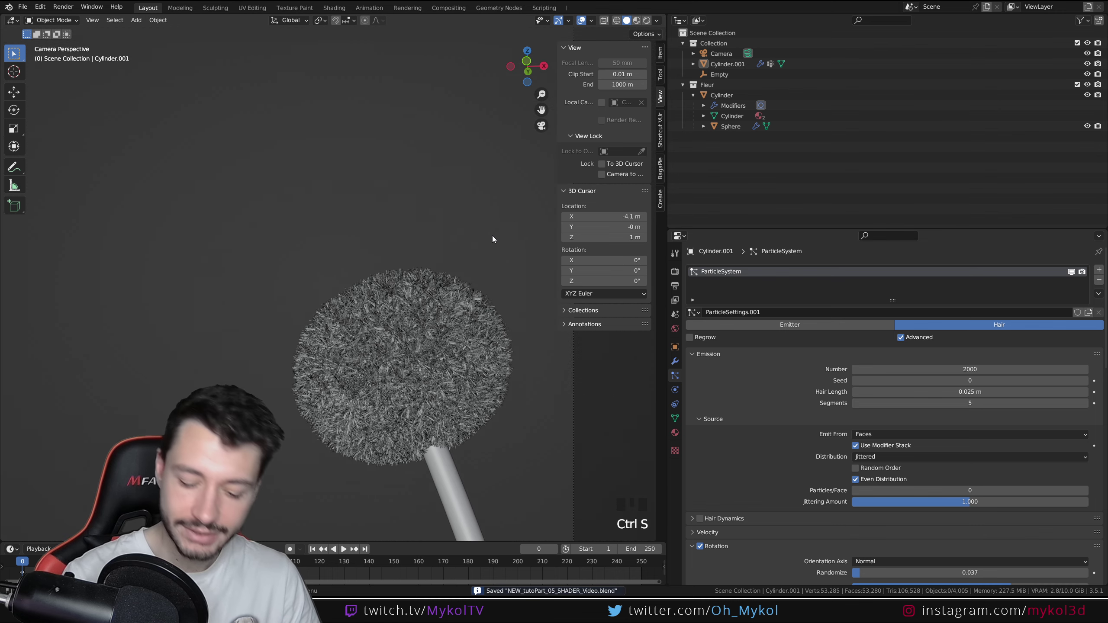
Step: Render the camera view and bring up the Cycles sampling and denoise settings alongside the render window
key("F12")
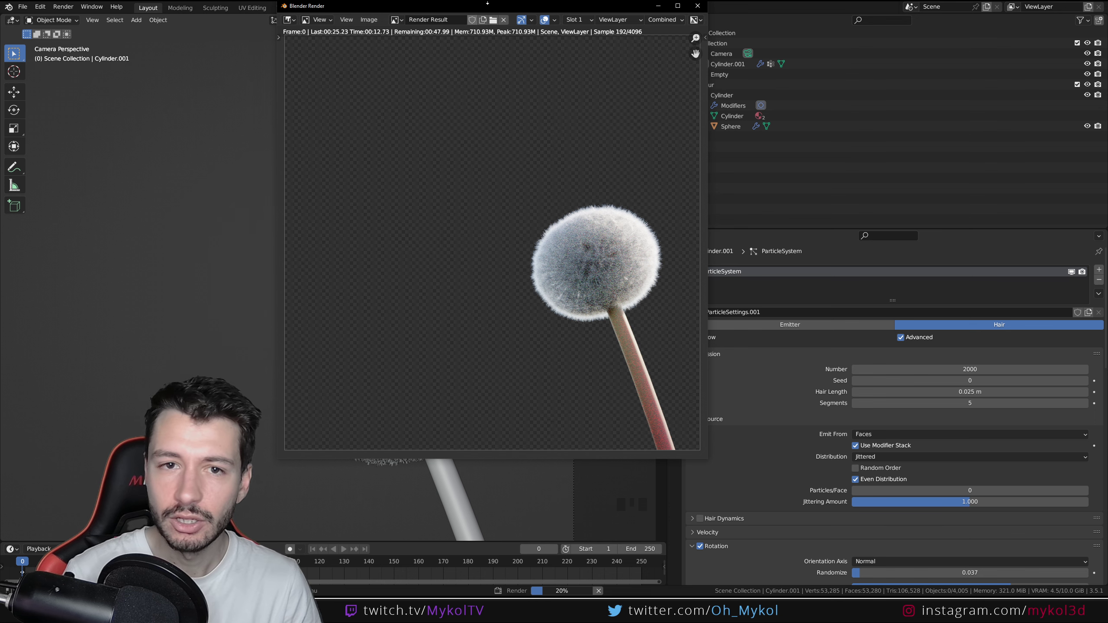
left_click_drag(494, 8, 309, 25)
left_click(674, 274)
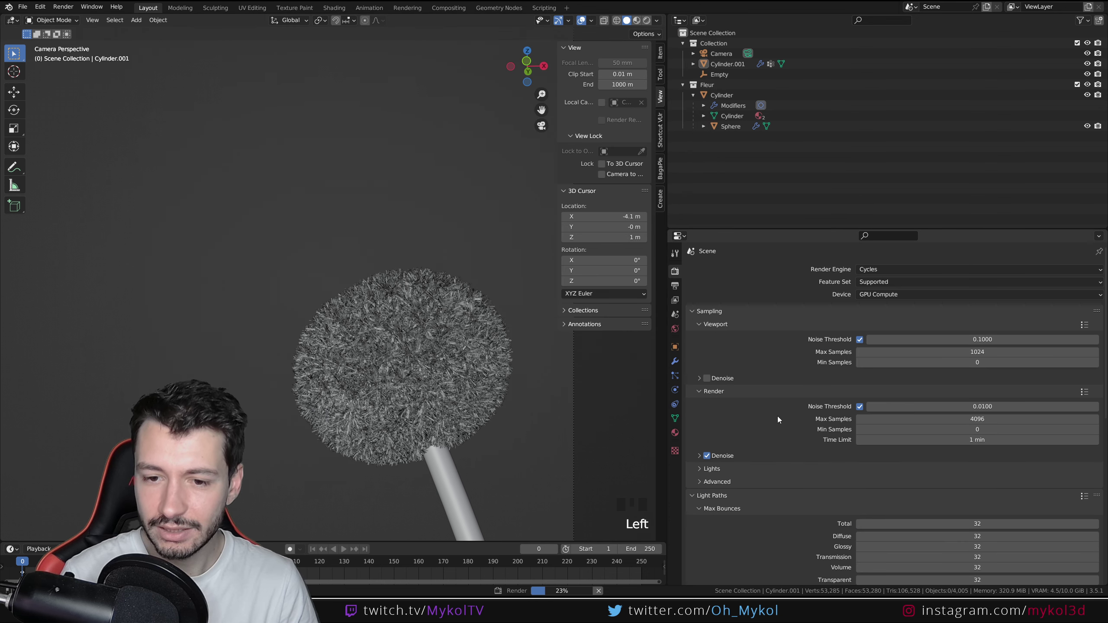
key("F11")
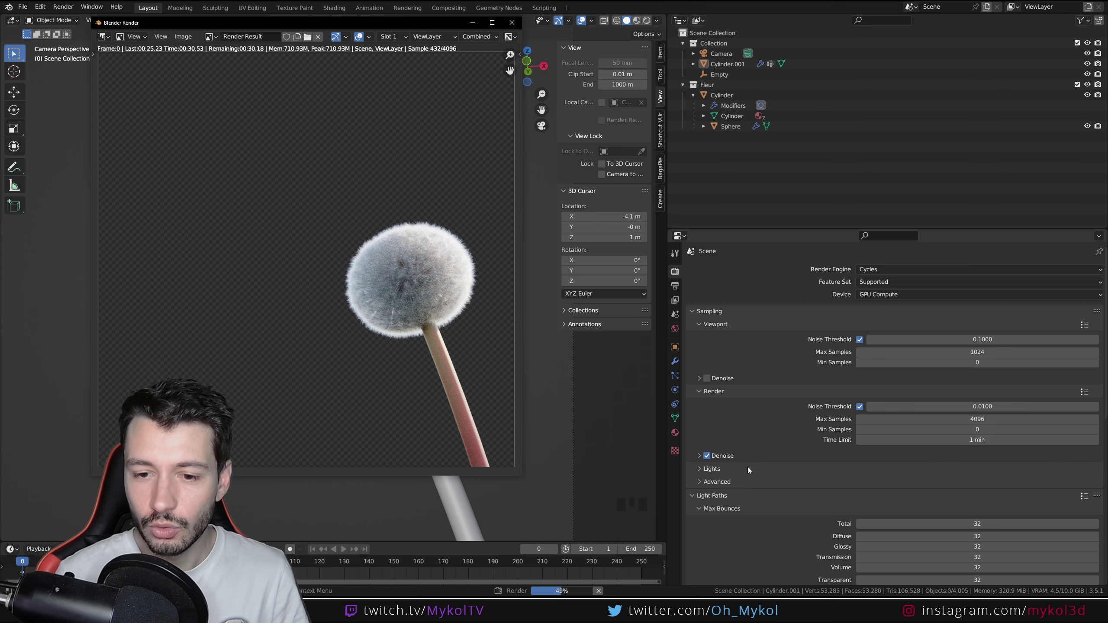
left_click(706, 456)
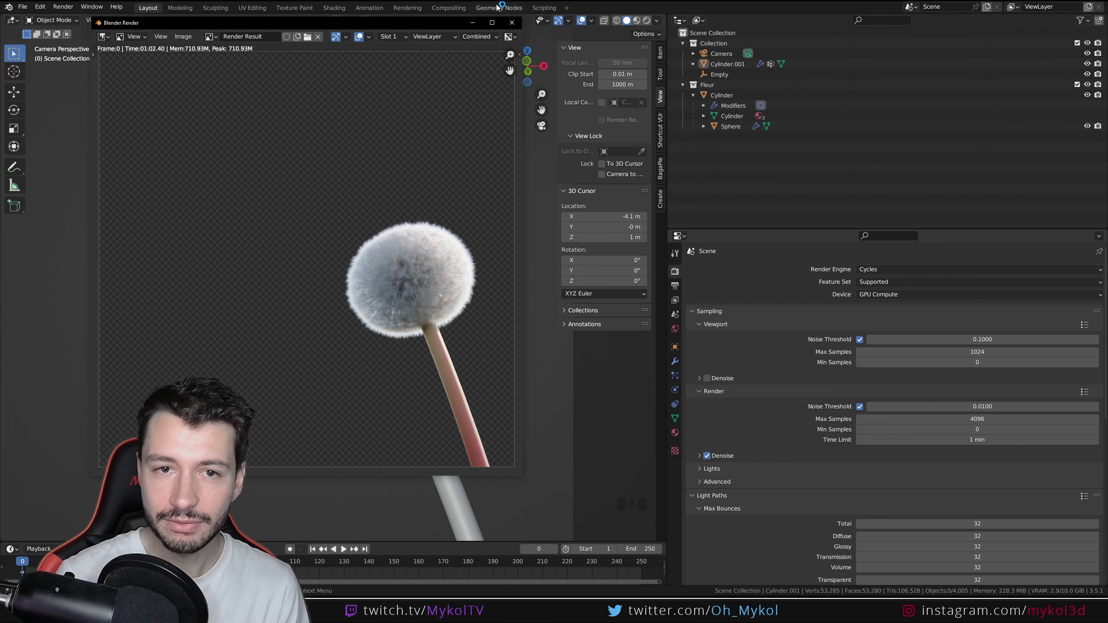
Step: Maximize the render window and examine the finished dandelion head and stem
left_click(491, 22)
middle_click_drag(744, 451, 731, 405)
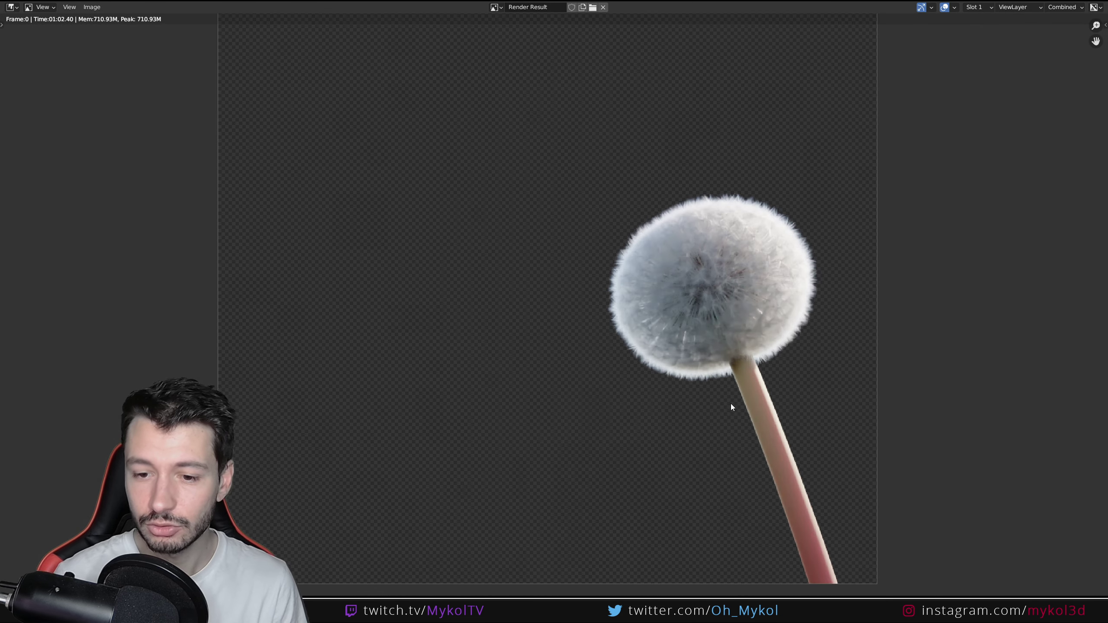
scroll(761, 482, "down", 1)
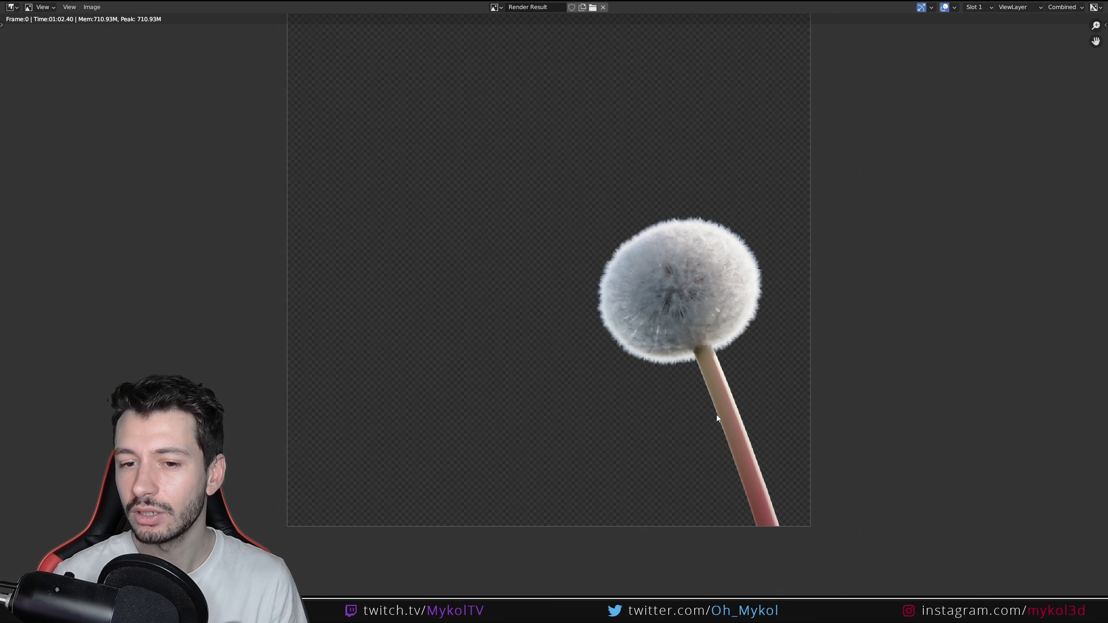
scroll(632, 365, "down", 1)
middle_click_drag(633, 366, 635, 434)
scroll(663, 462, "up", 1)
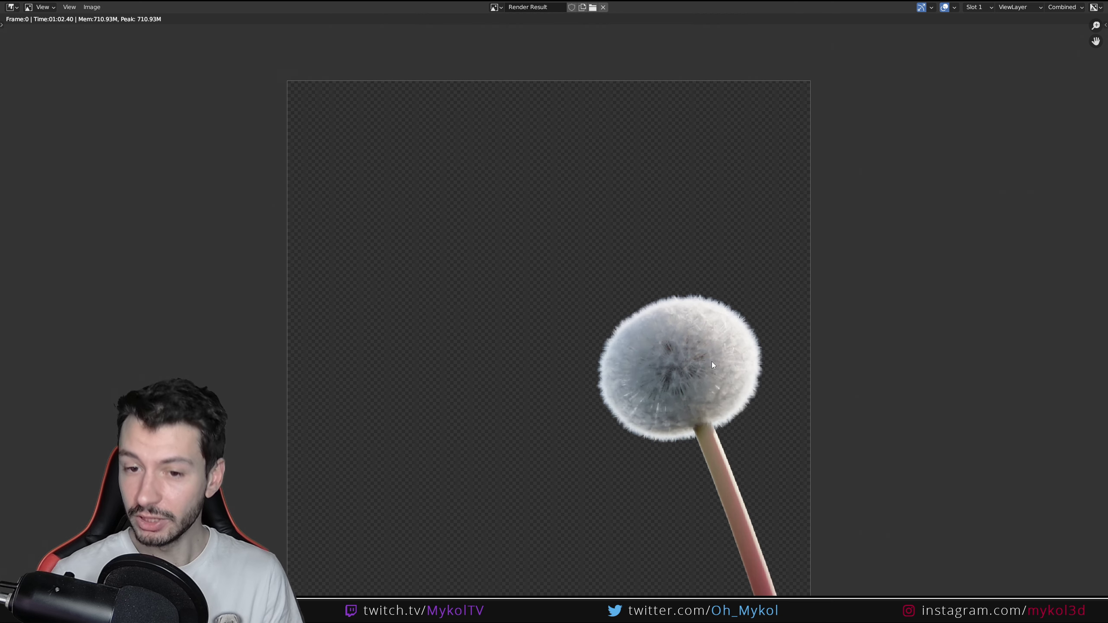
scroll(513, 379, "down", 1)
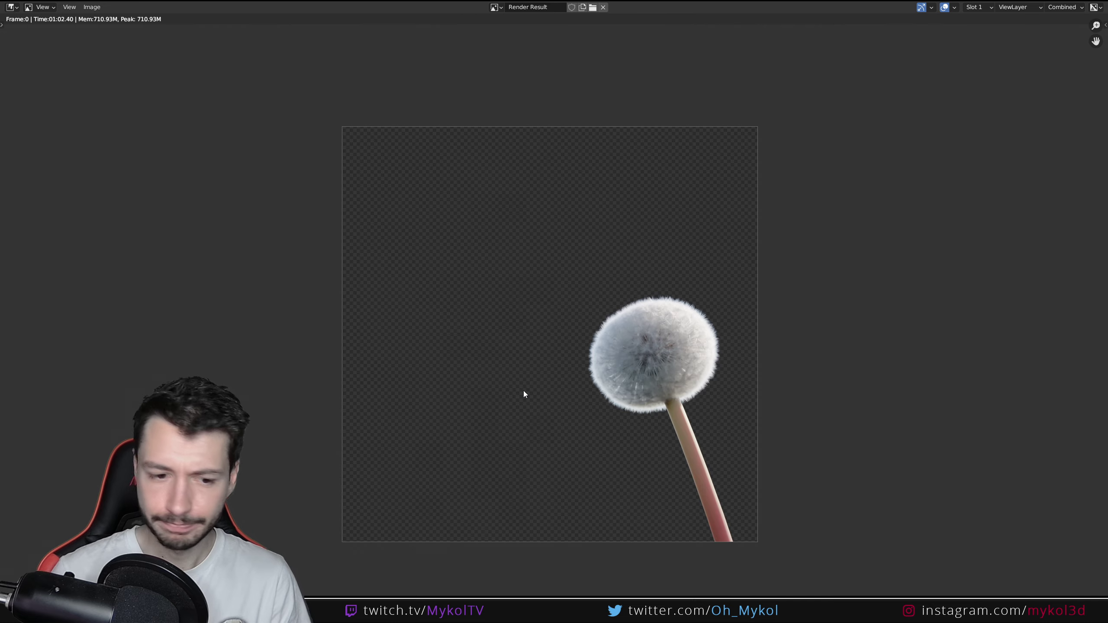
Step: Restore the render window's size and replace the Outliner with an Image Editor framing the reference photo statique.png
left_click_drag(518, 1, 301, 109)
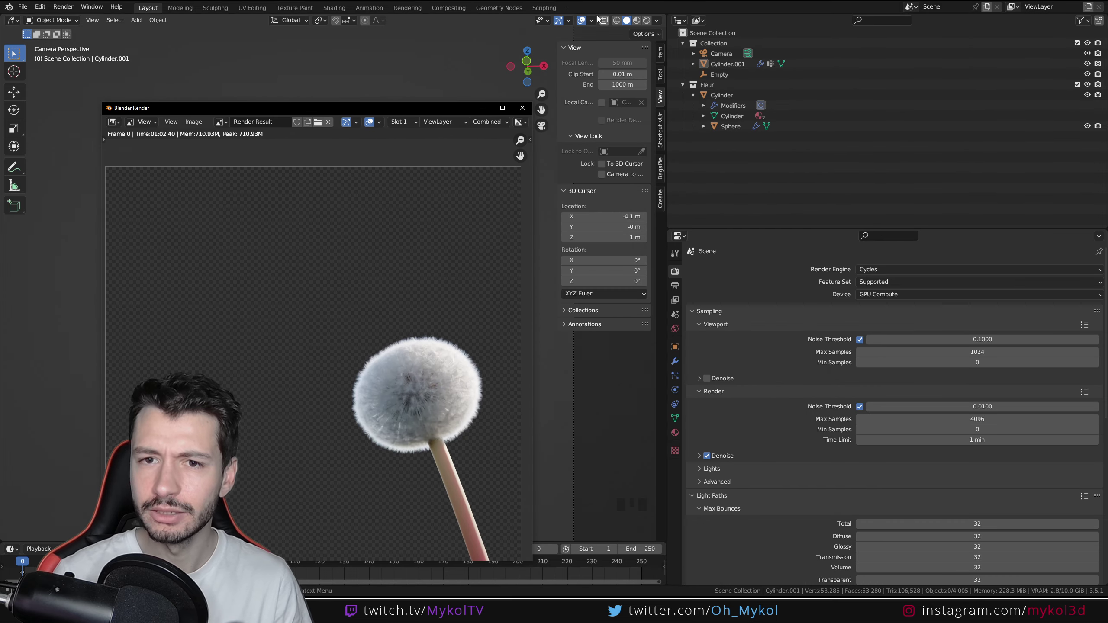
left_click(681, 22)
left_click(704, 60)
scroll(856, 145, "down", 1)
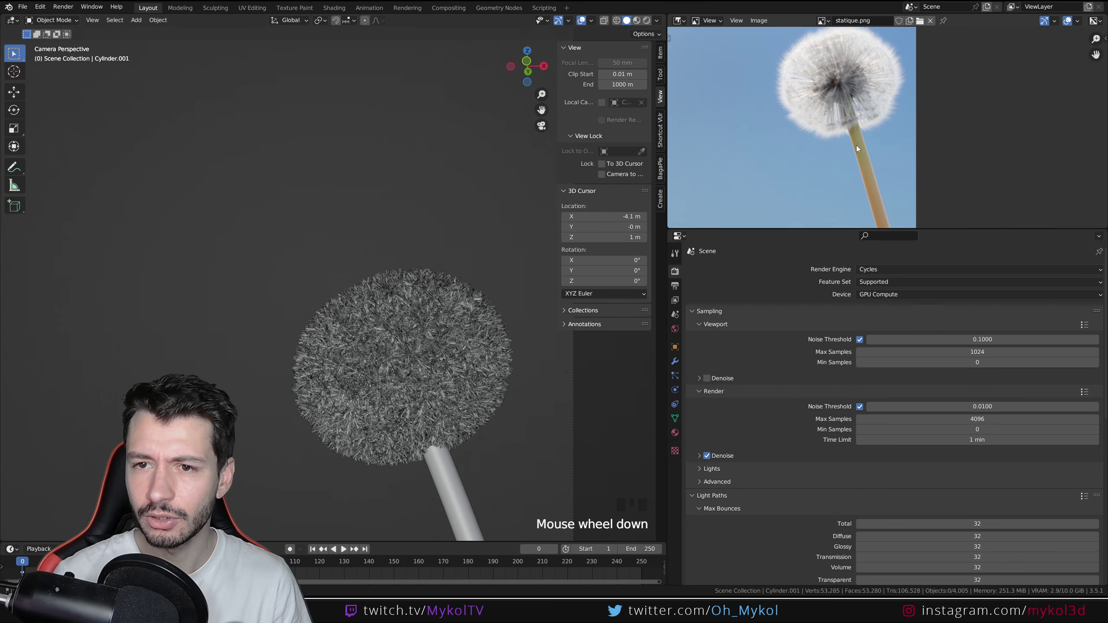
middle_click_drag(855, 146, 857, 170)
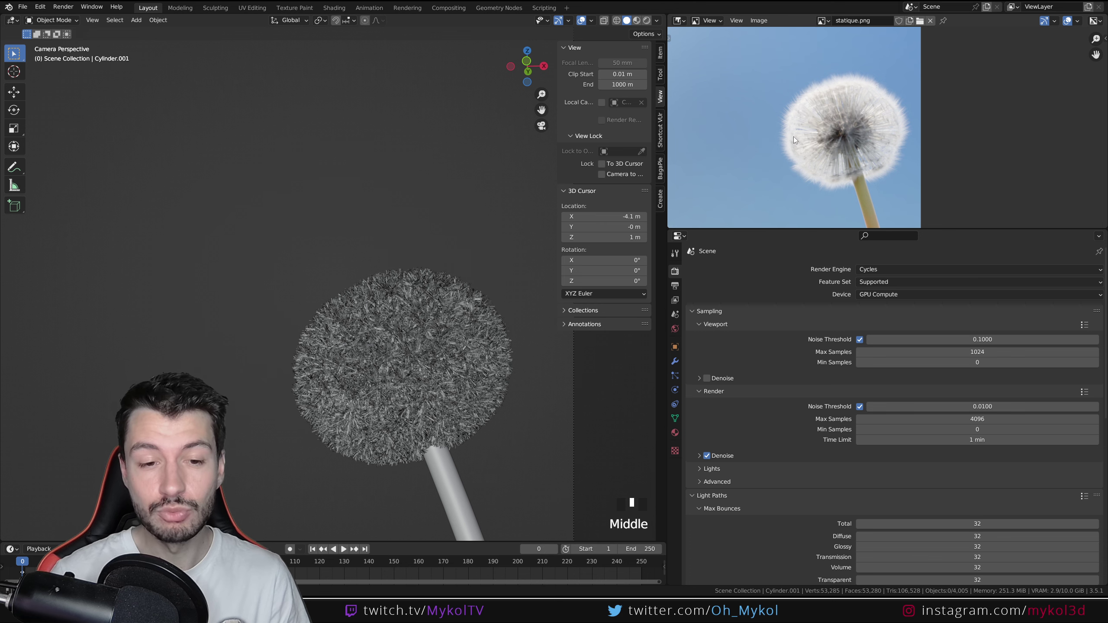
Step: Compare the render with the reference photo, switch the render result to Slot 2 and minimize its window
key("F11")
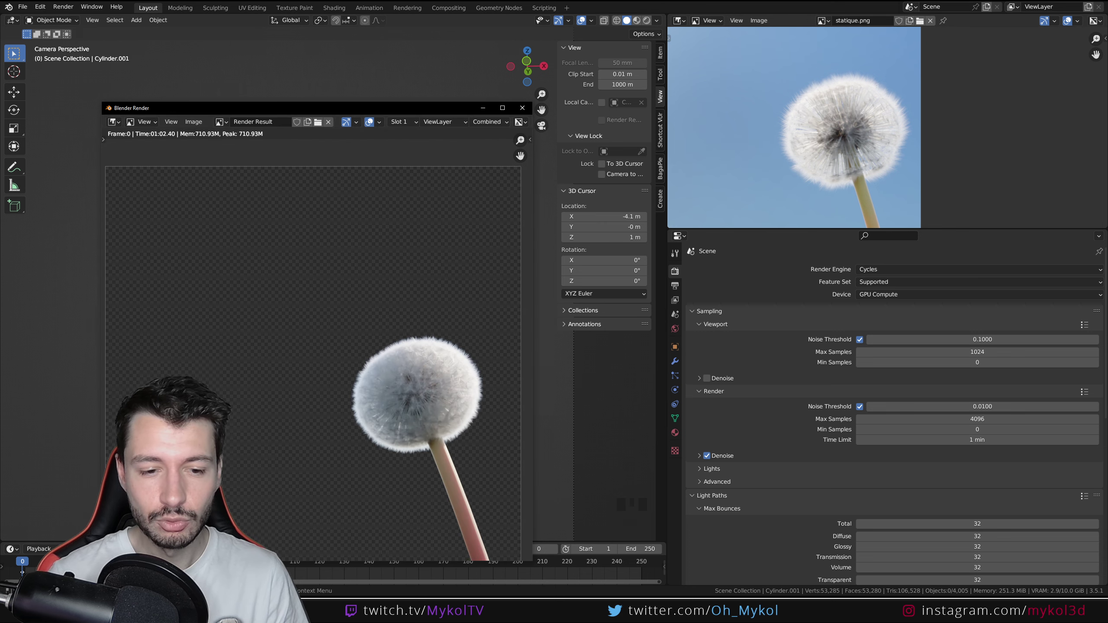
left_click_drag(430, 108, 428, 52)
left_click(409, 68)
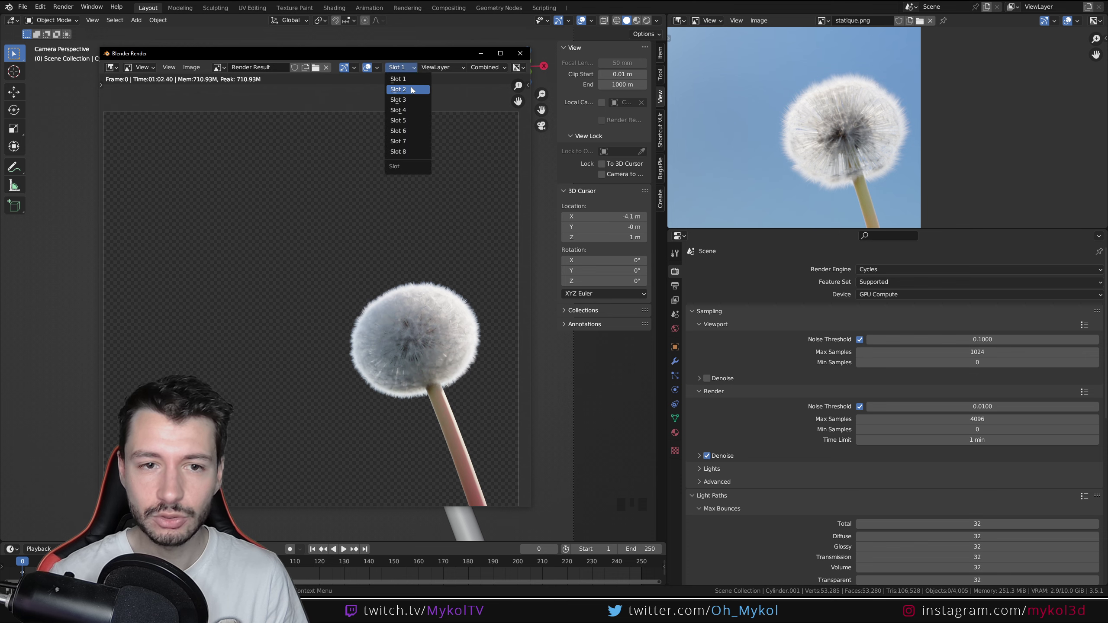
left_click(408, 94)
left_click(480, 54)
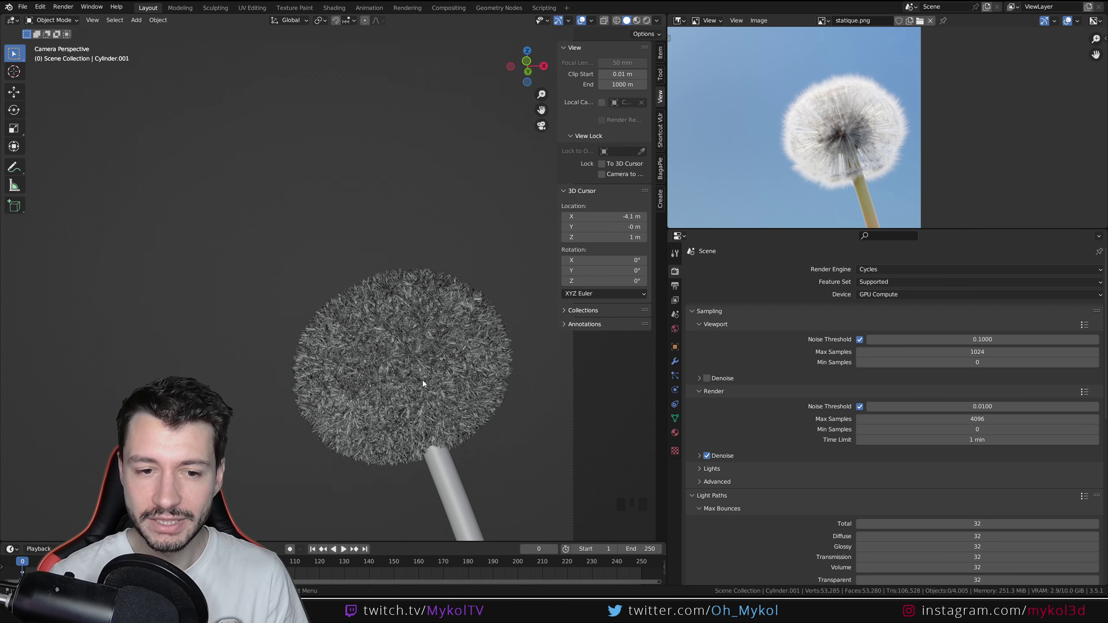
Step: Select the dandelion and set its hair particle system's emission number to 1200
left_click(423, 380)
left_click(674, 361)
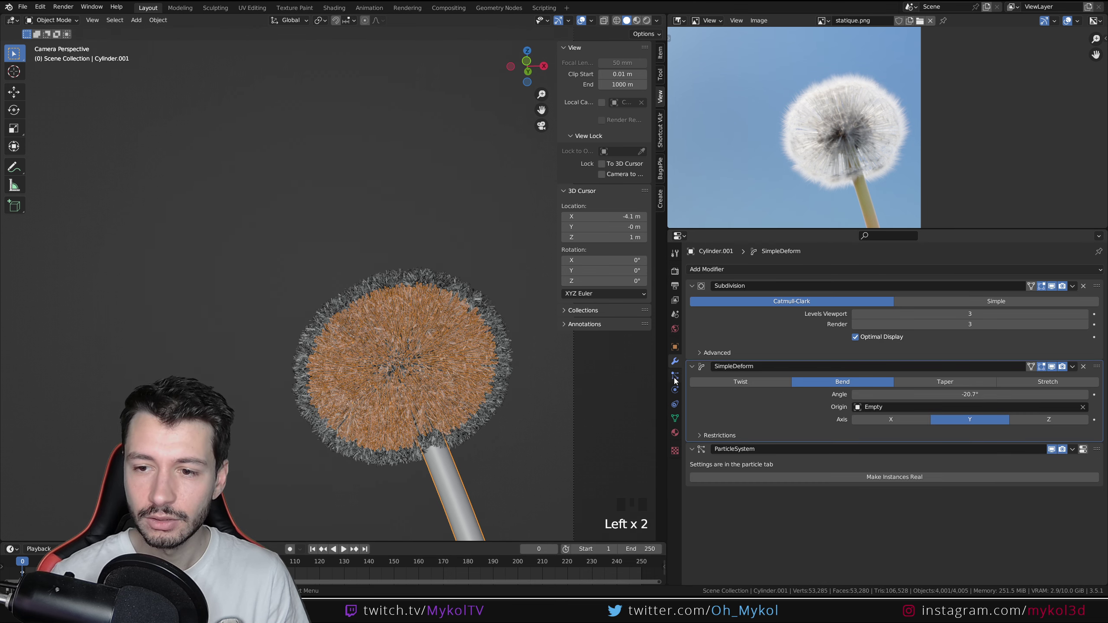
left_click(674, 376)
left_click(937, 370)
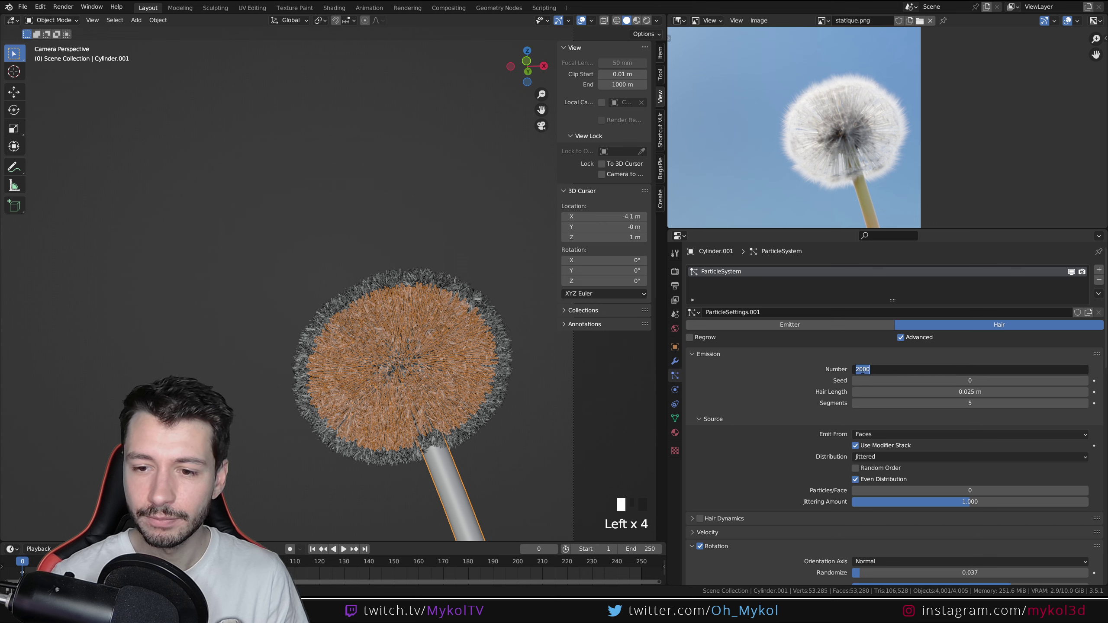
left_click_drag(863, 370, 766, 376)
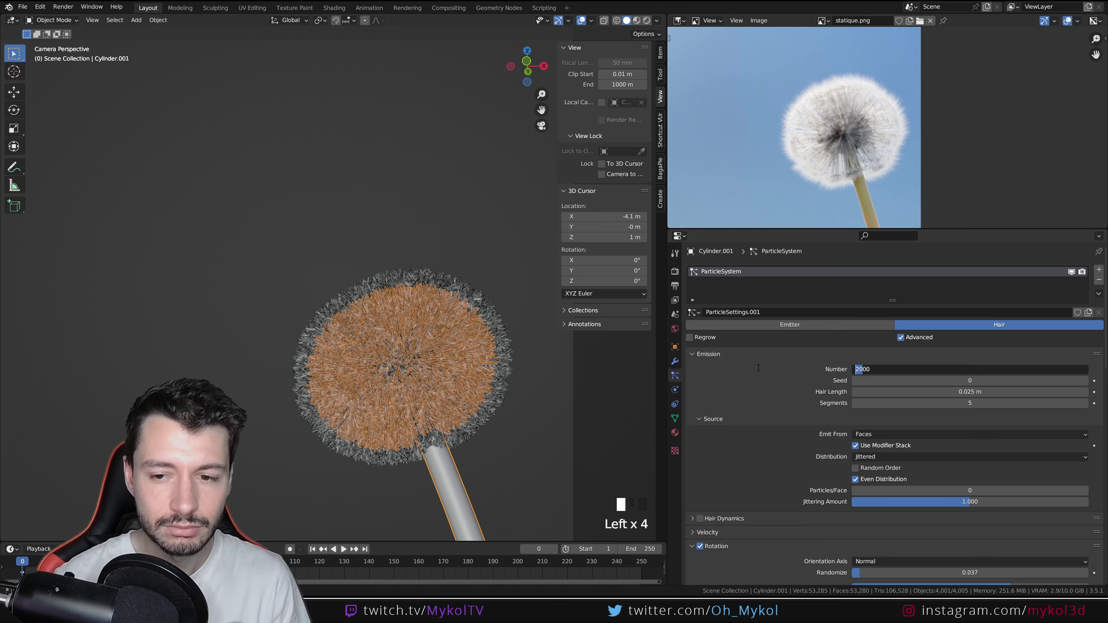
type("12")
key("Return")
left_click(499, 225)
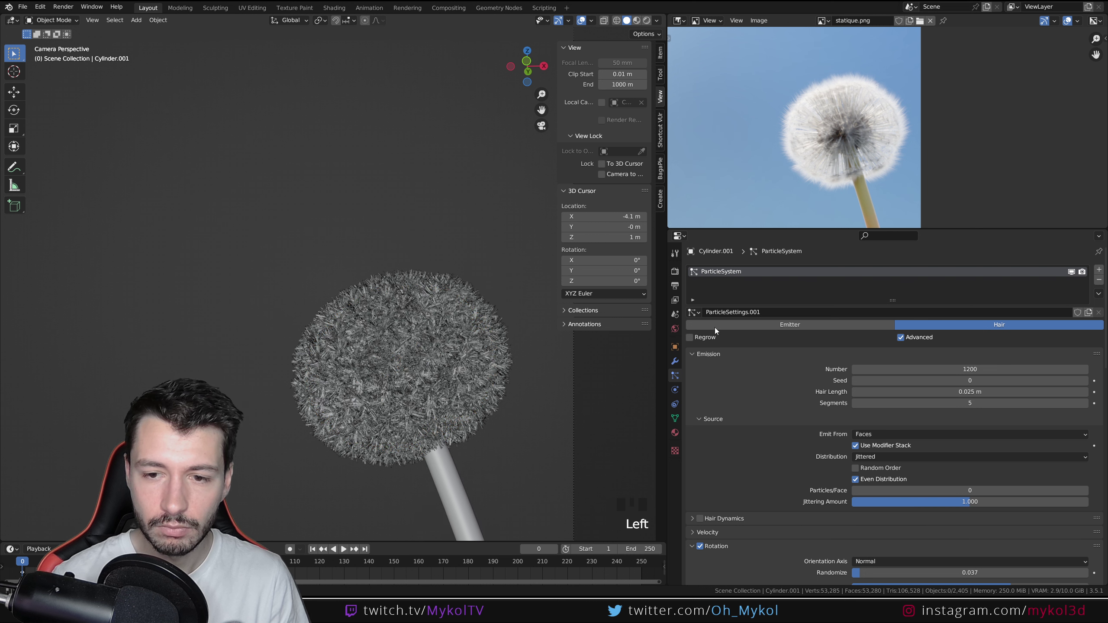
Step: Reduce the dandelion's hair particle number to 1000 and render the camera view into Slot 2
left_click(960, 370)
left_click(863, 370)
key("BackSpace")
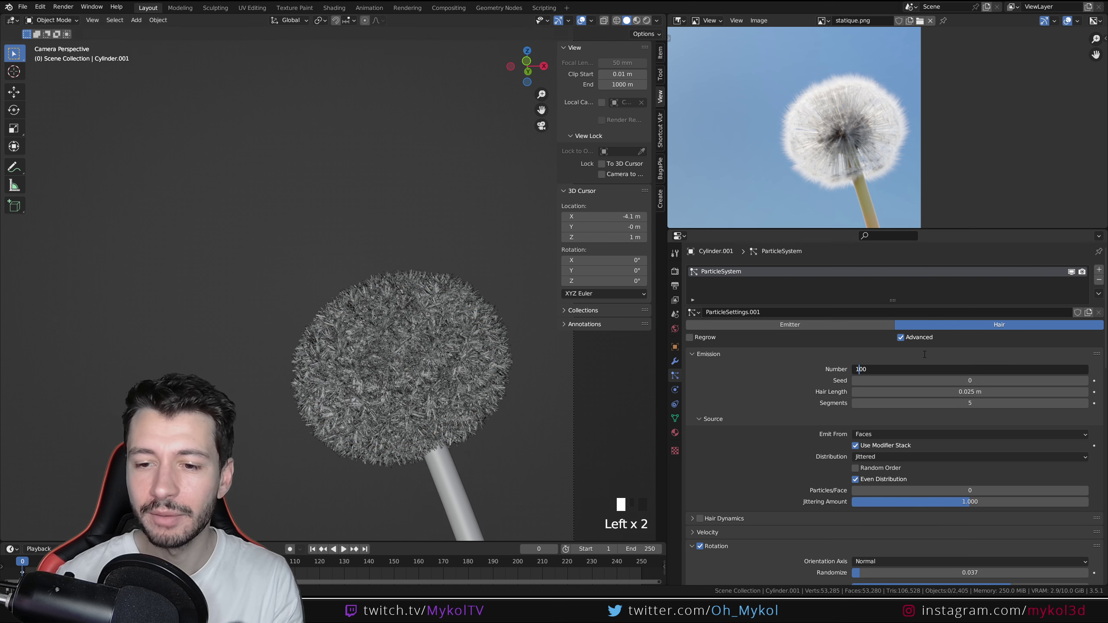
type("0")
key("Return")
left_click(462, 226)
key("F12")
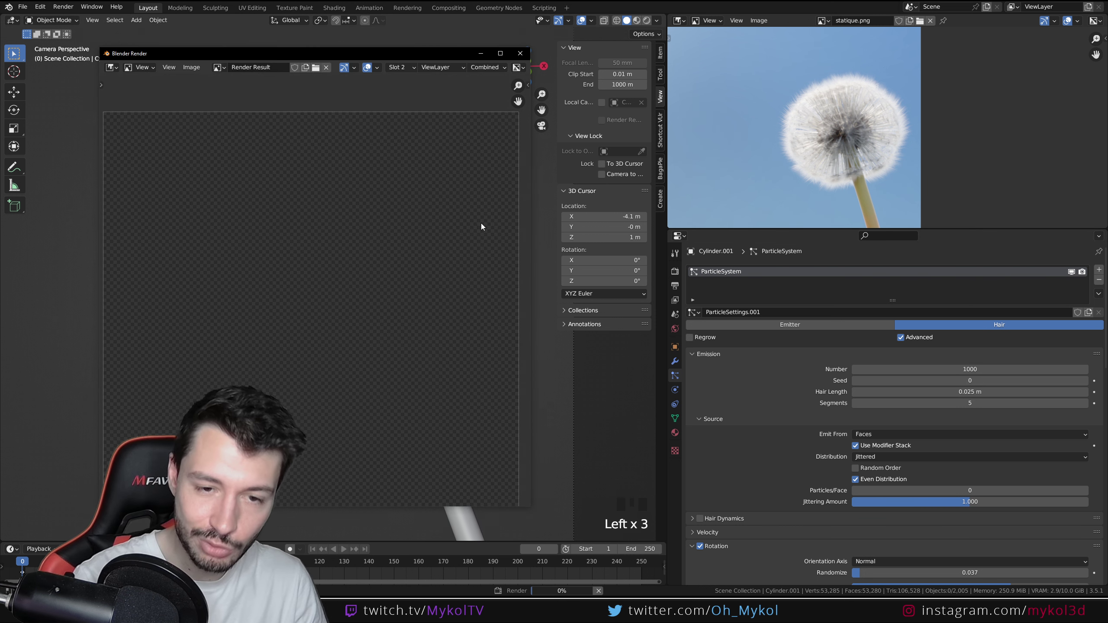
key("F12")
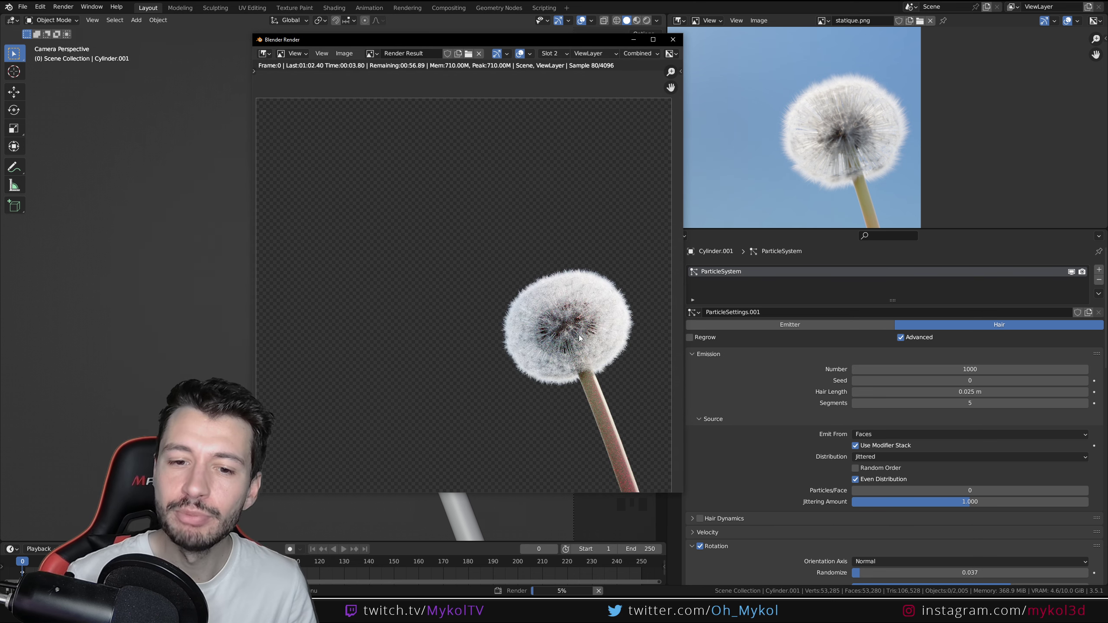
Step: Examine the dandelion head and its dark centre in the progressing render against the reference photo
scroll(598, 325, "up", 1)
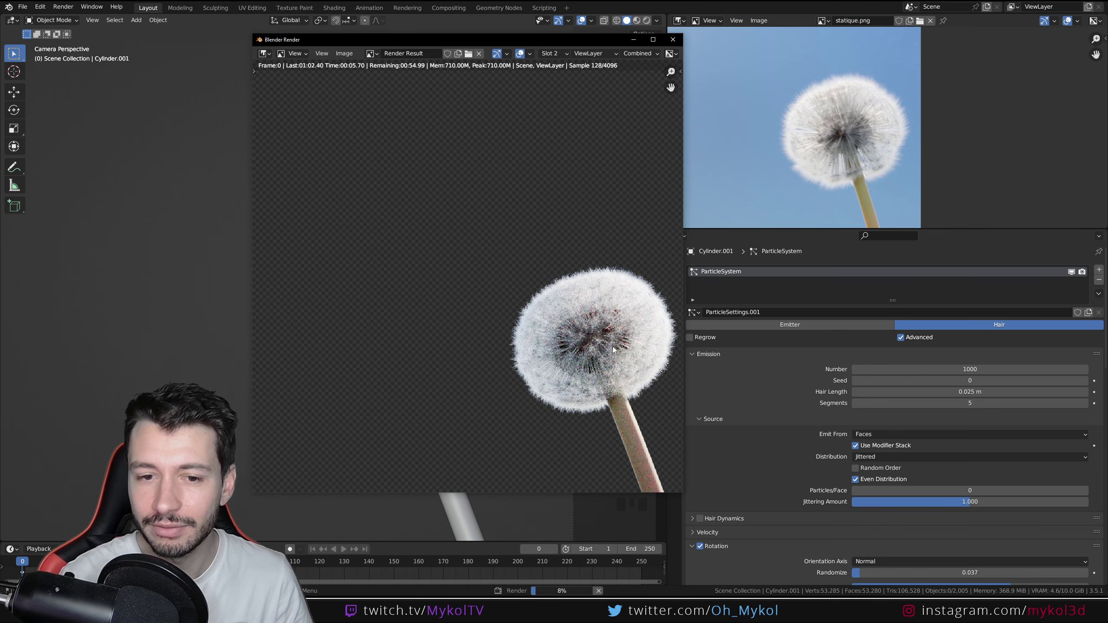
middle_click_drag(595, 382, 558, 372)
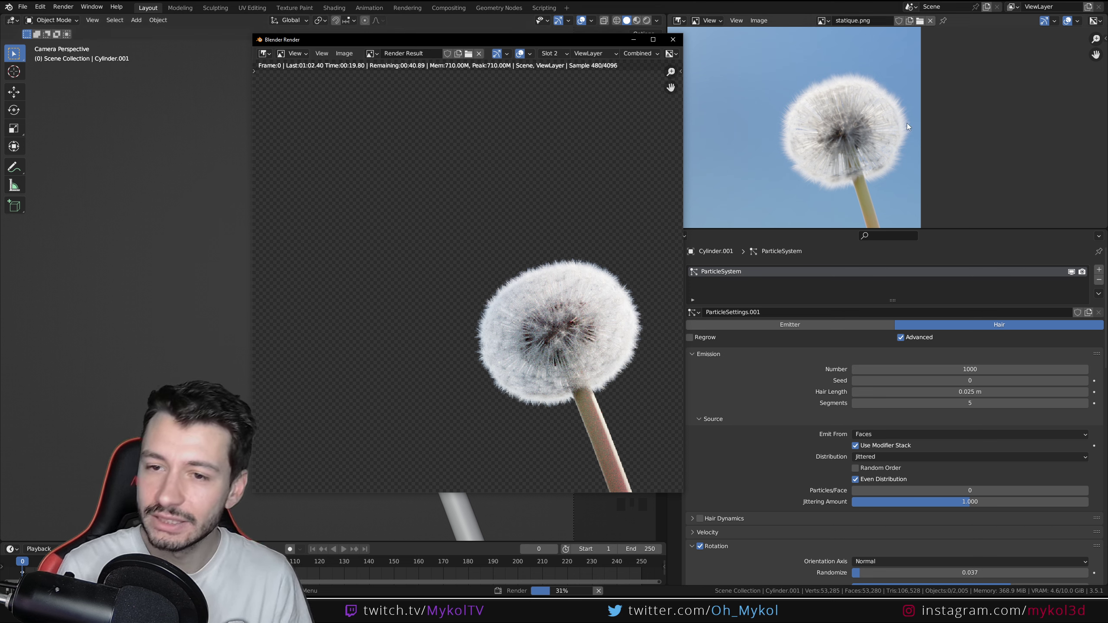
scroll(571, 368, "up", 2)
middle_click_drag(570, 369, 453, 375)
scroll(421, 400, "up", 1)
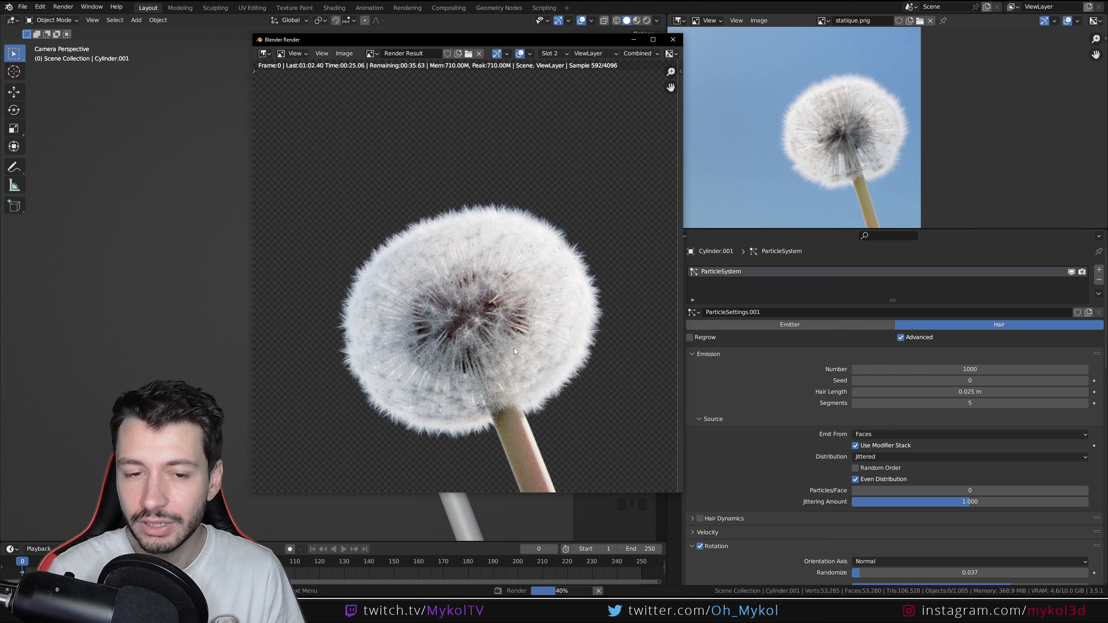
scroll(444, 313, "down", 2)
middle_click_drag(444, 313, 469, 298)
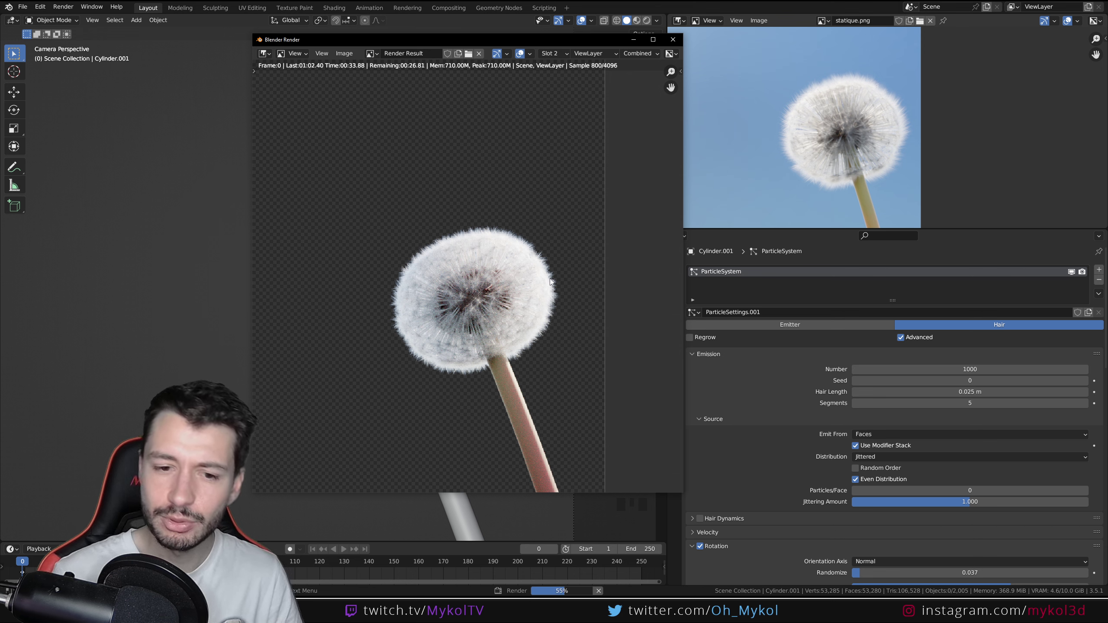
scroll(550, 281, "down", 2)
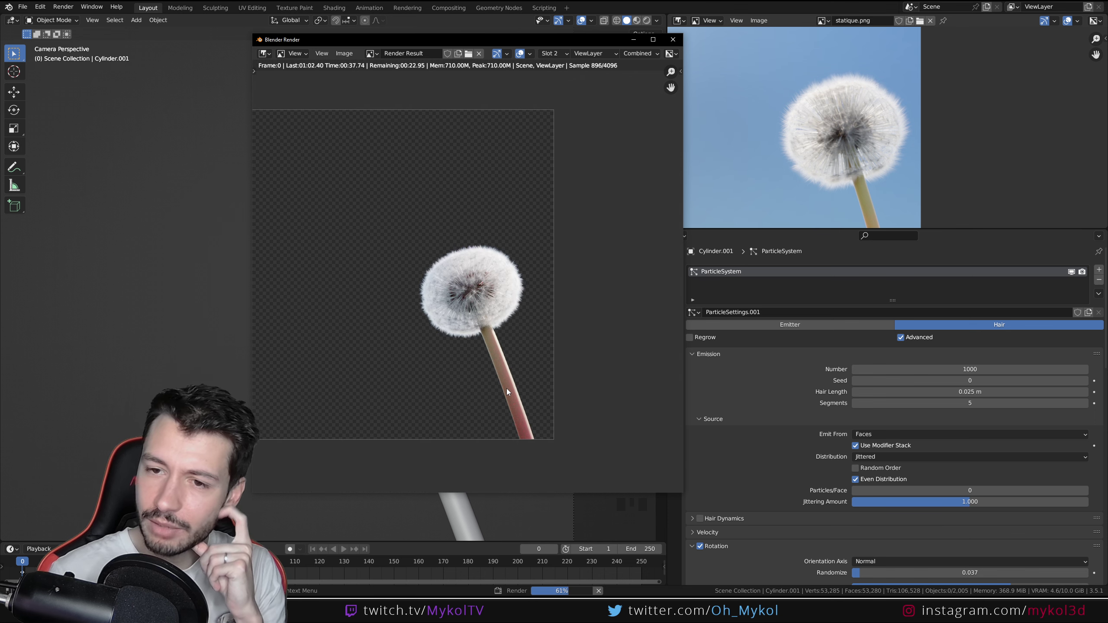
Step: Compare the stem's colour in the reference photo with the render, and move the render window clear of the photo
middle_click_drag(781, 144, 824, 98)
scroll(787, 104, "up", 2)
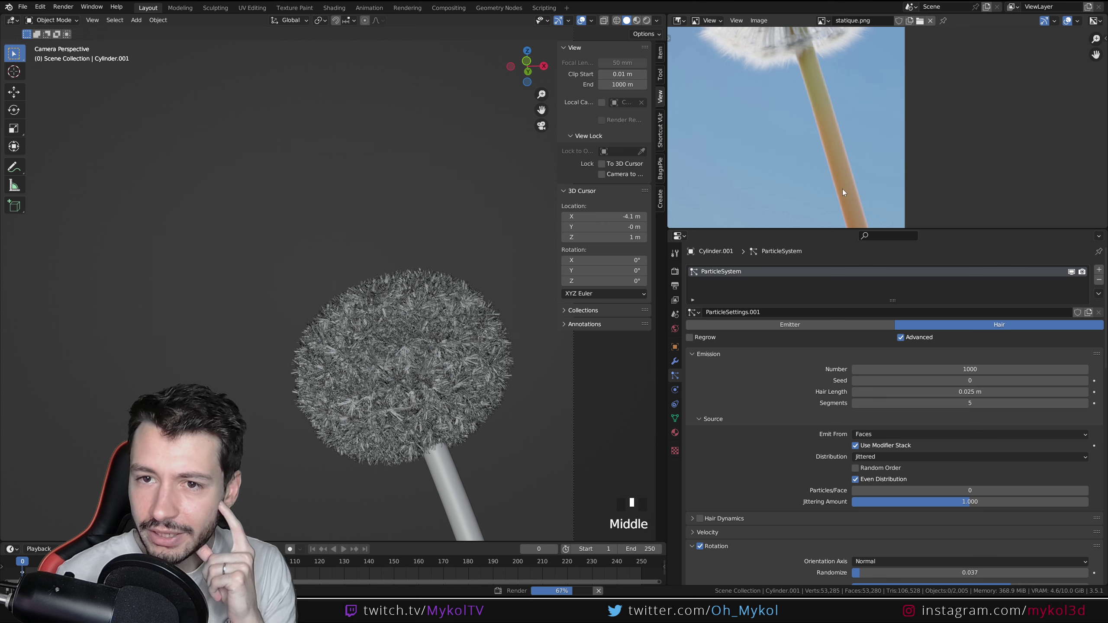
key("alt+Tab")
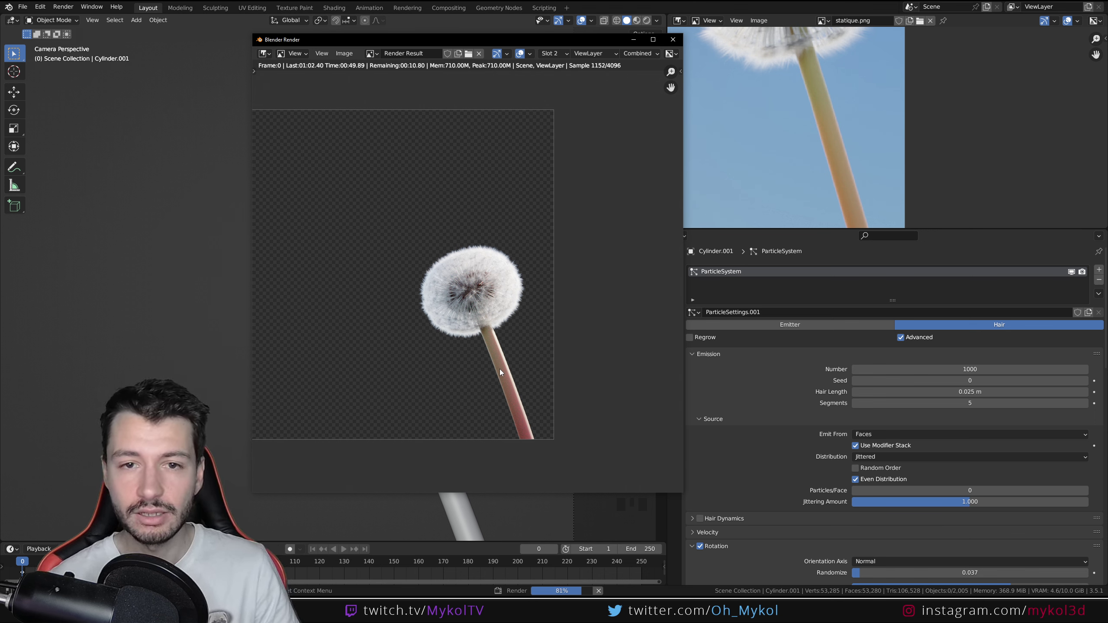
scroll(502, 306, "up", 2)
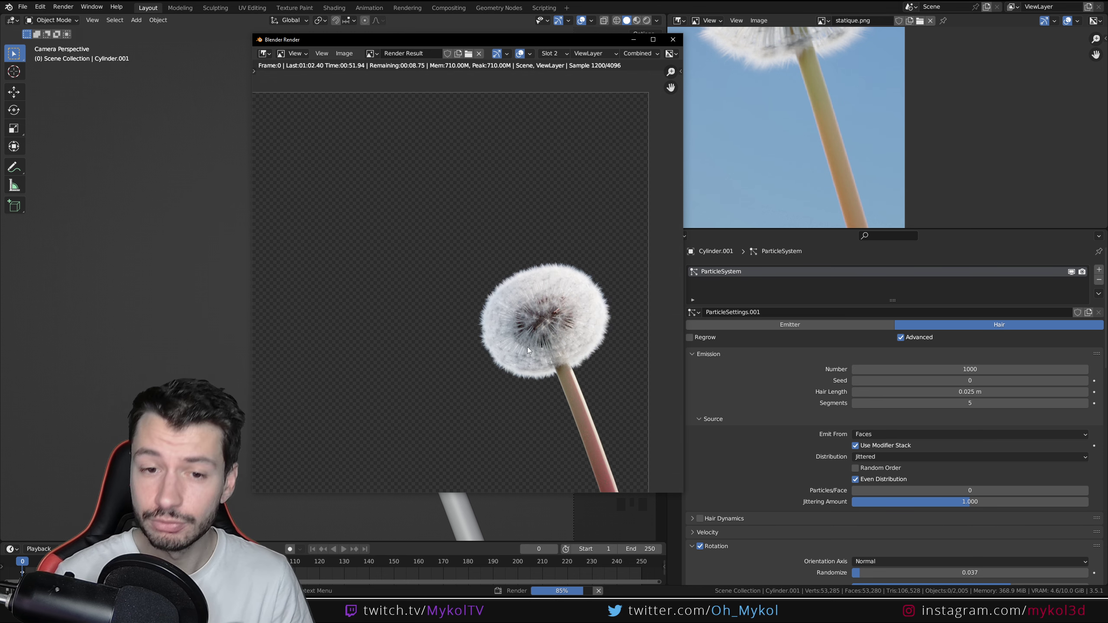
middle_click_drag(527, 335, 525, 325)
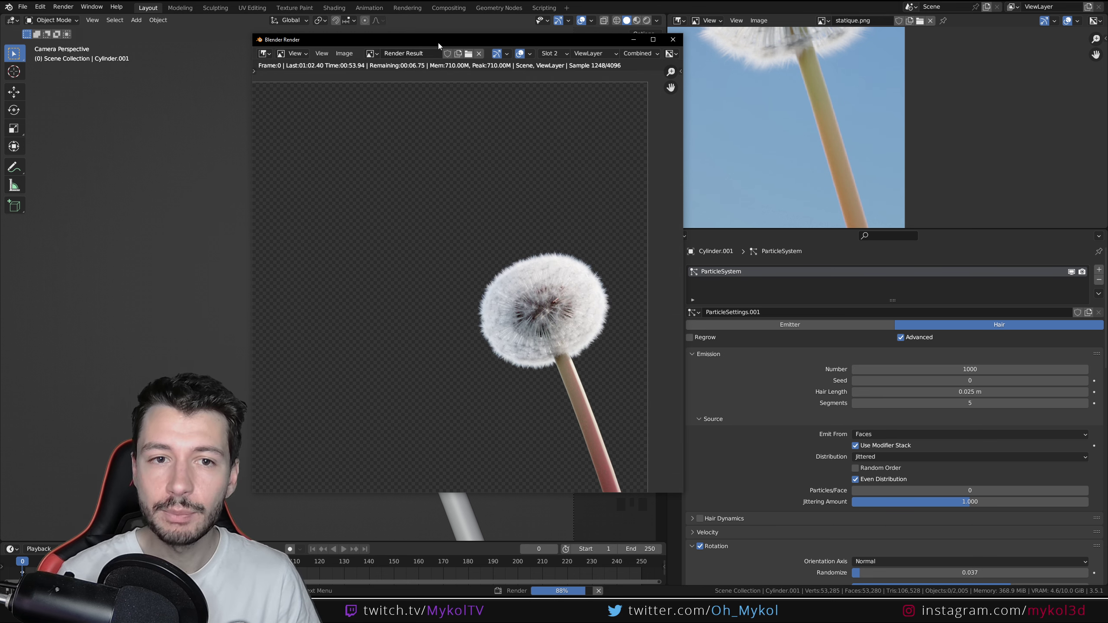
left_click_drag(438, 42, 306, 55)
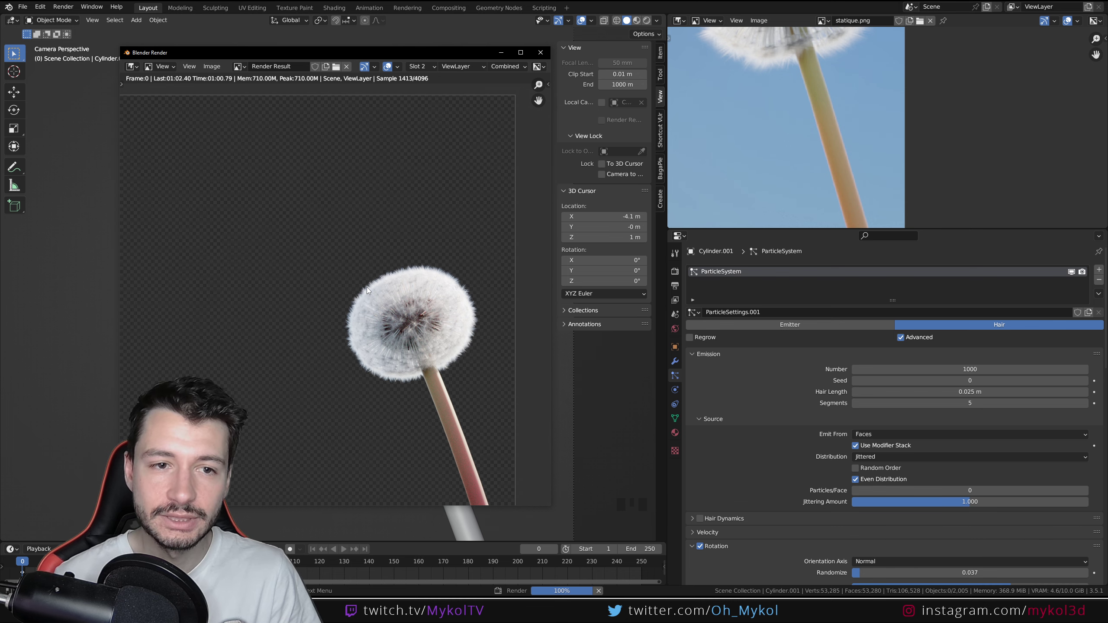
Step: Maximize the render window, alternate between Slot 1 and Slot 2 to compare both hair densities, and leave the render view on Slot 2
double_click(450, 56)
left_click(977, 7)
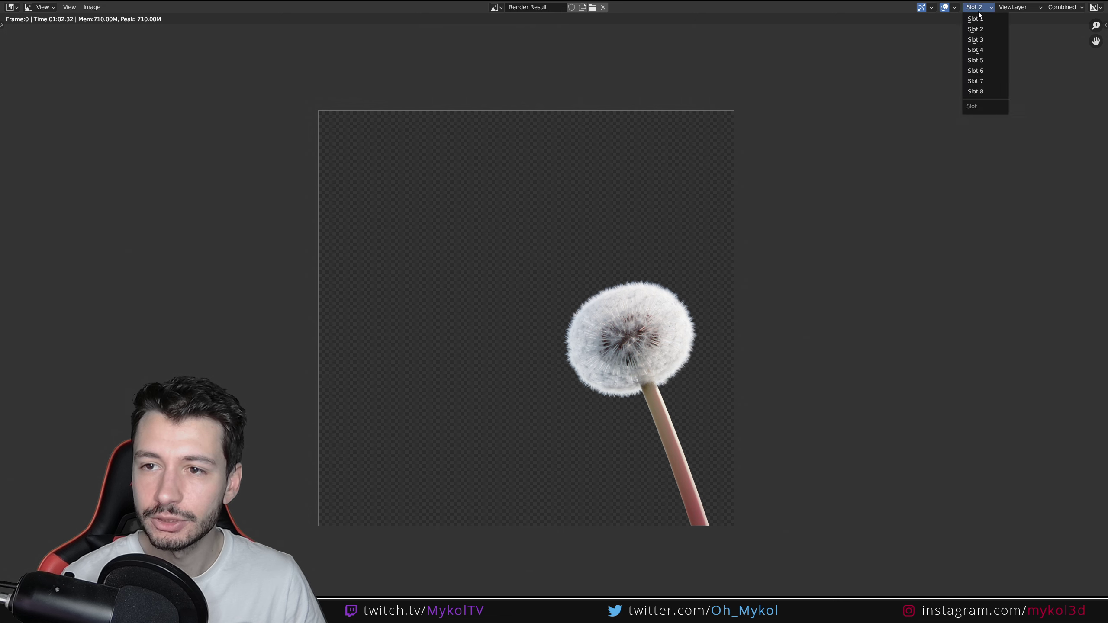
left_click(975, 18)
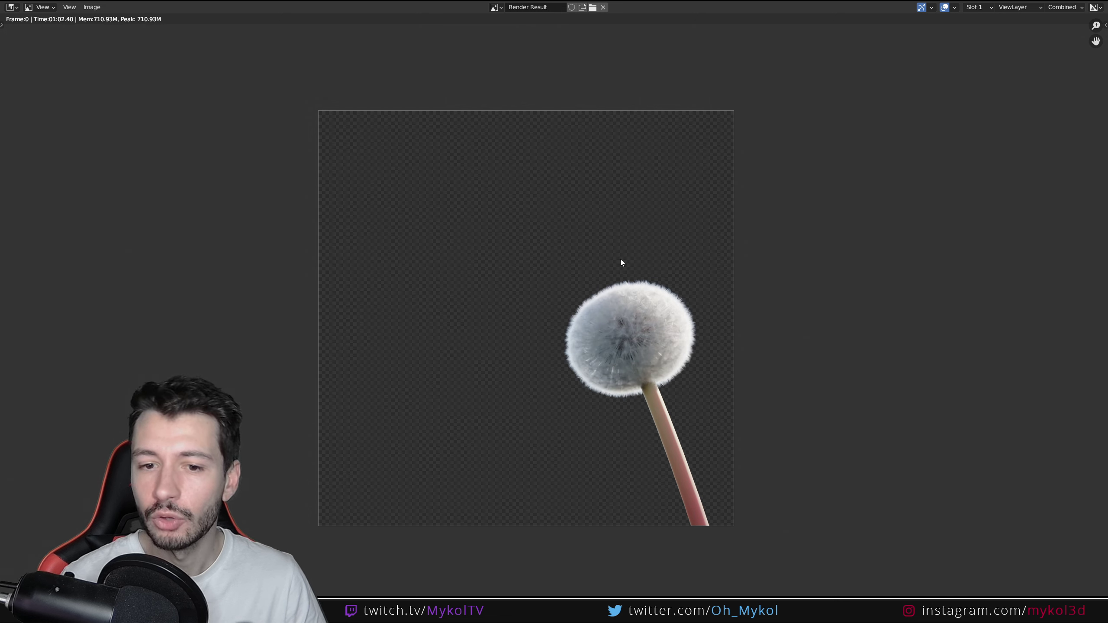
left_click(977, 7)
left_click(982, 31)
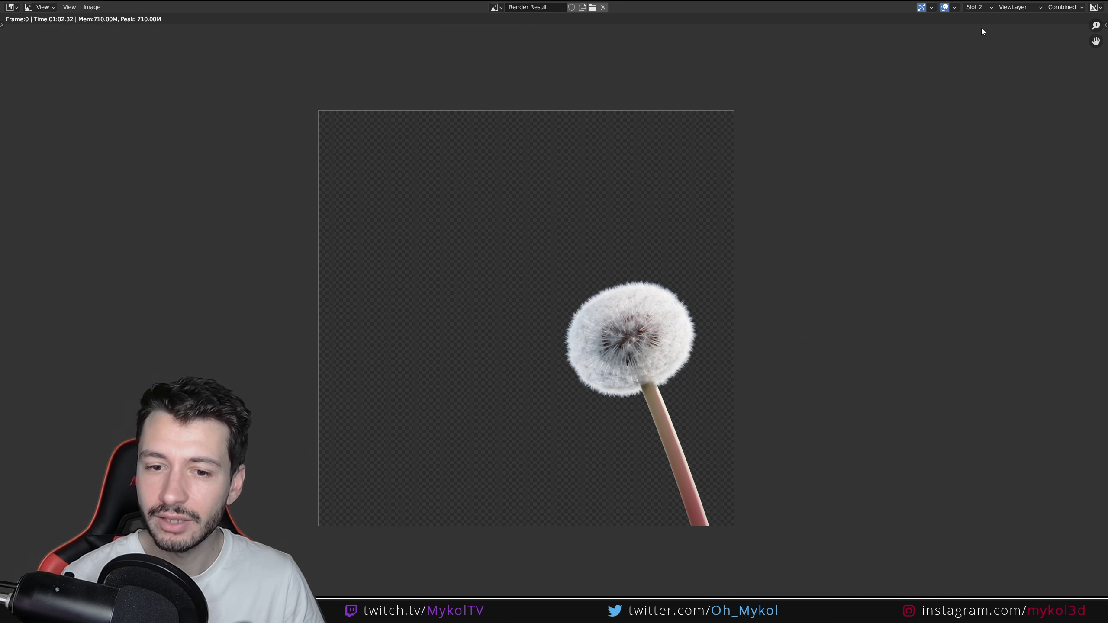
left_click(980, 8)
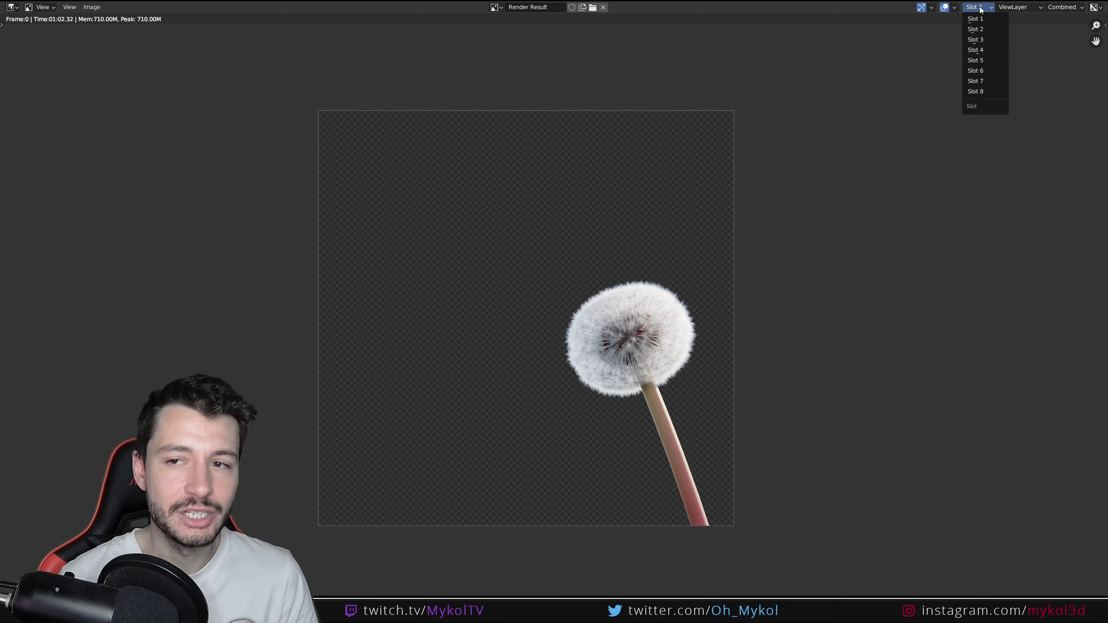
left_click(975, 19)
left_click(977, 7)
left_click(976, 29)
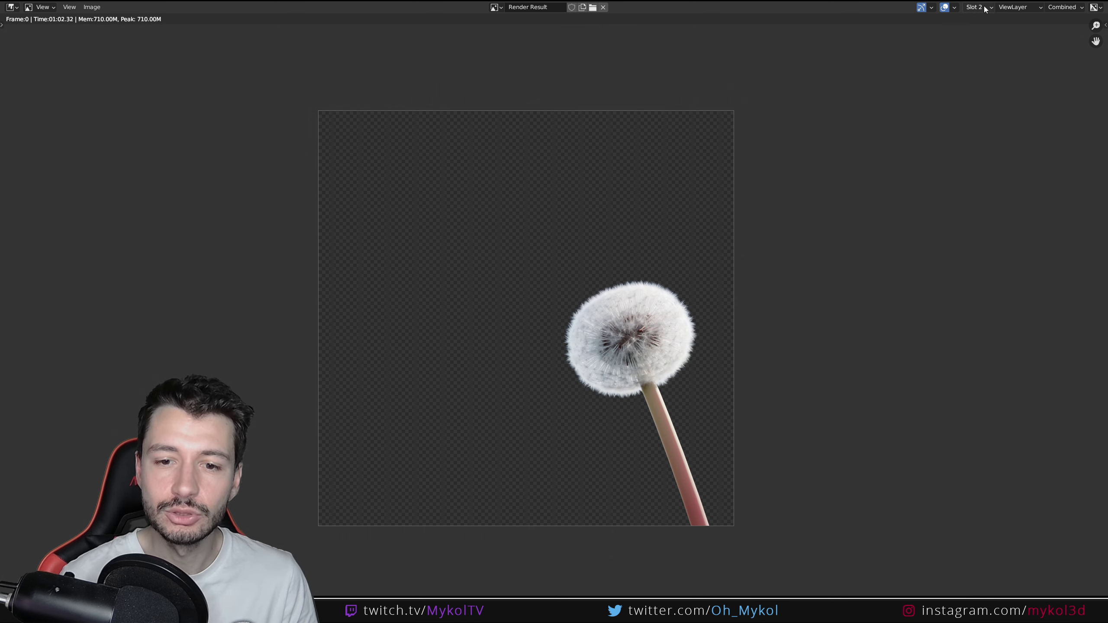
left_click(985, 8)
left_click(983, 19)
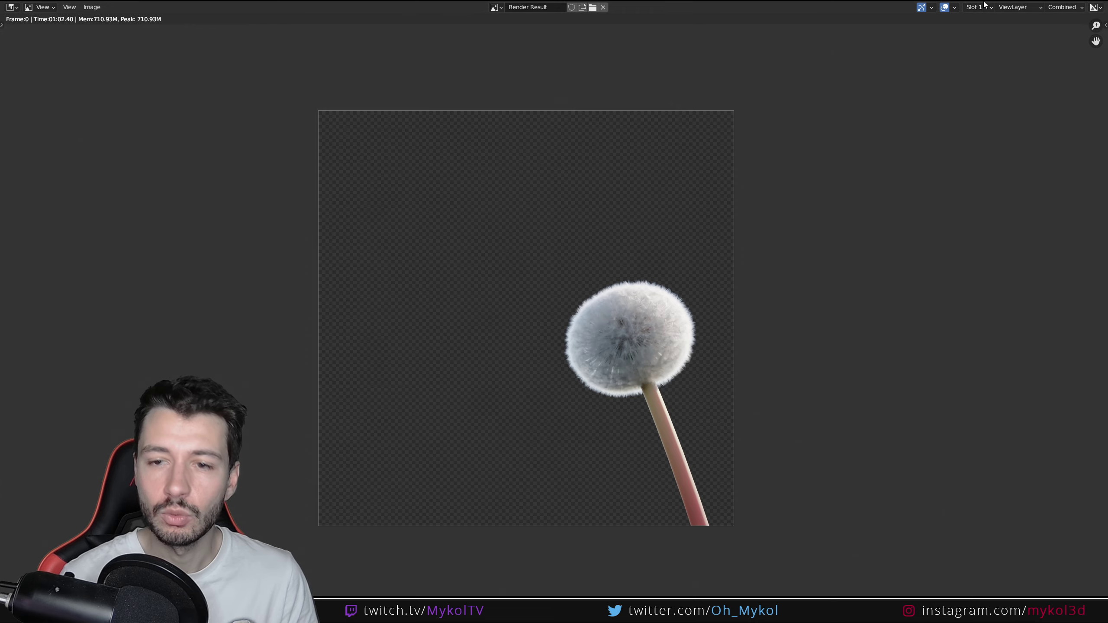
left_click(984, 5)
left_click(976, 18)
left_click(981, 7)
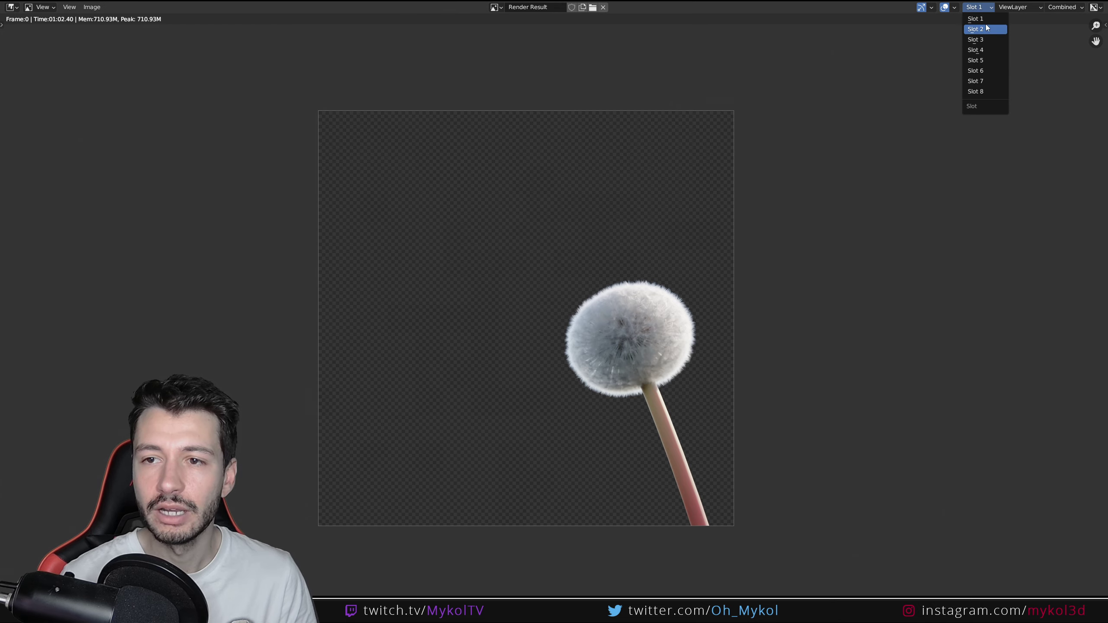
left_click(985, 29)
key("Escape")
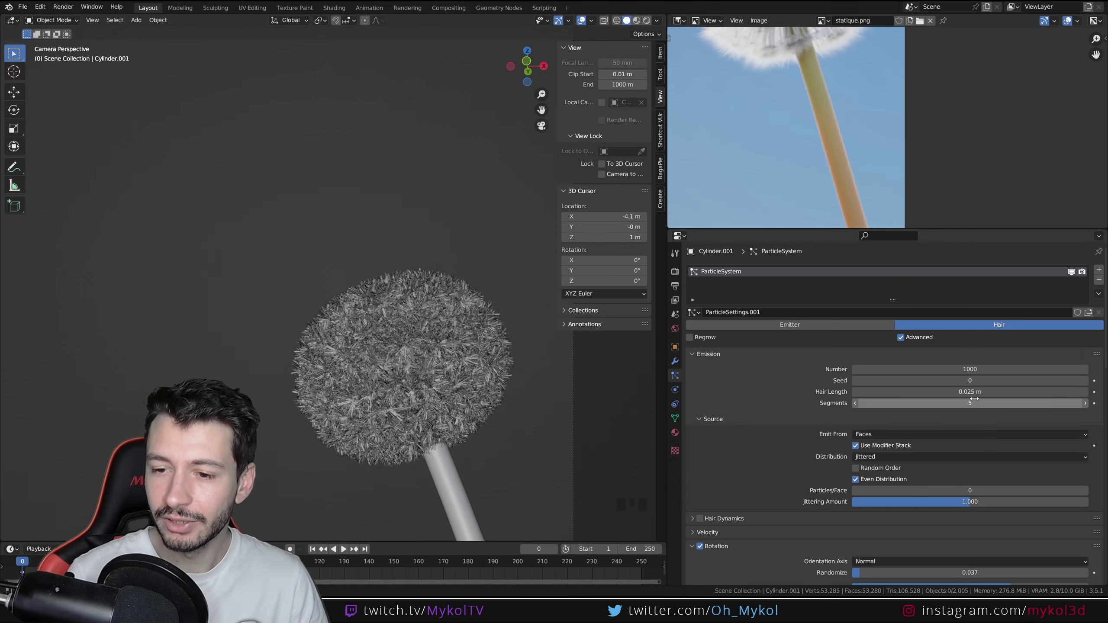
Step: Set the dandelion's hair particle number to 1500 and save the file
left_click(858, 370)
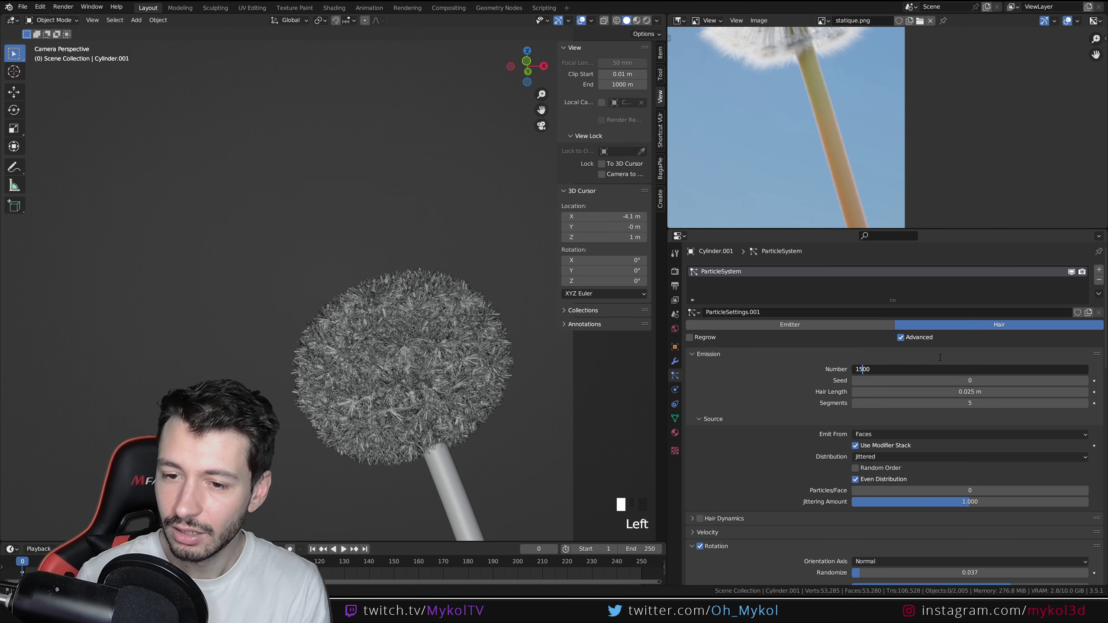
key("Return")
key("ctrl+s")
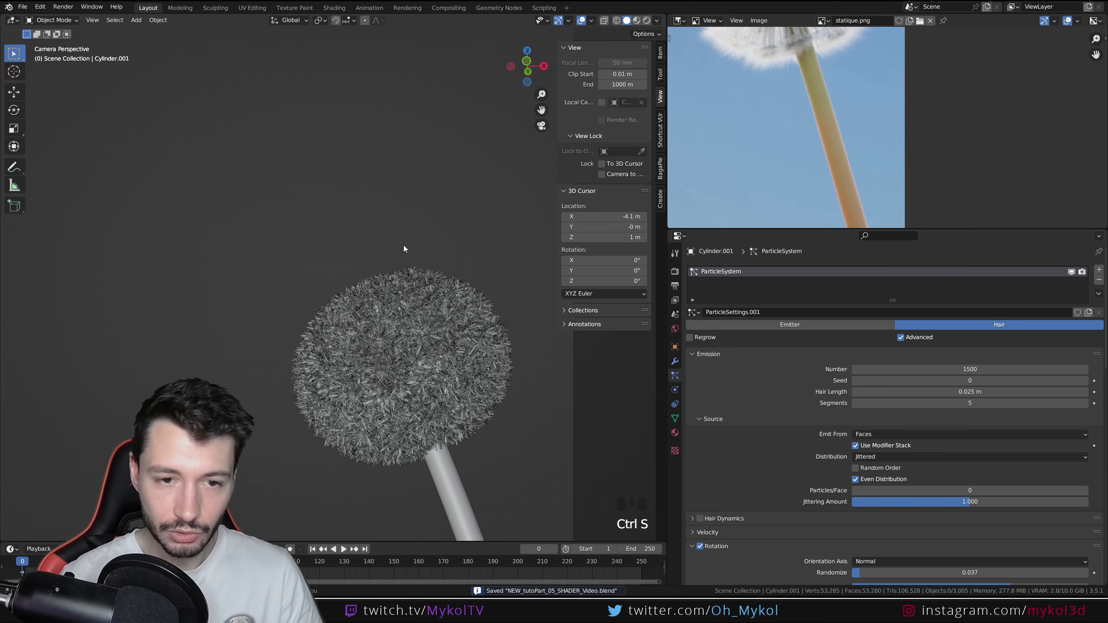
Step: Reopen the render result and show the render stored in Slot 1
key("F11")
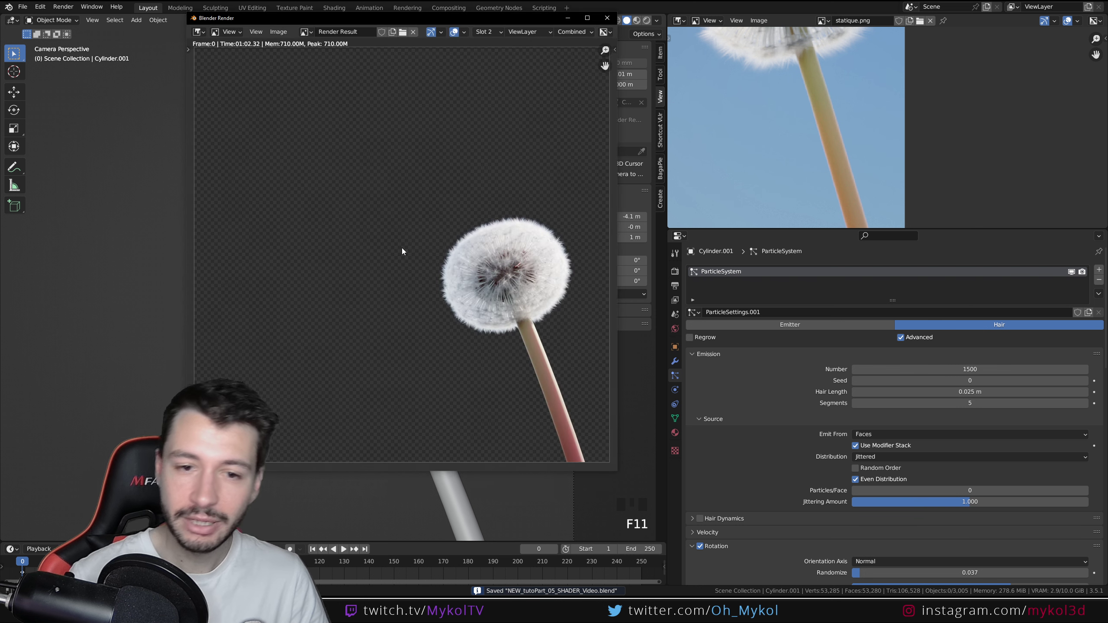
left_click(488, 32)
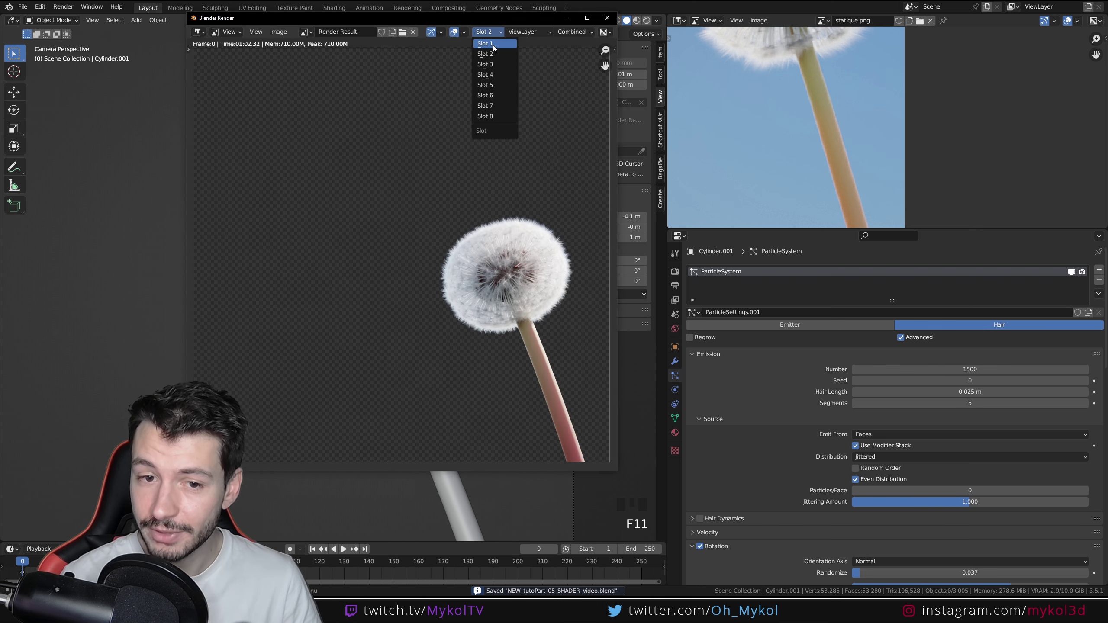
left_click(492, 44)
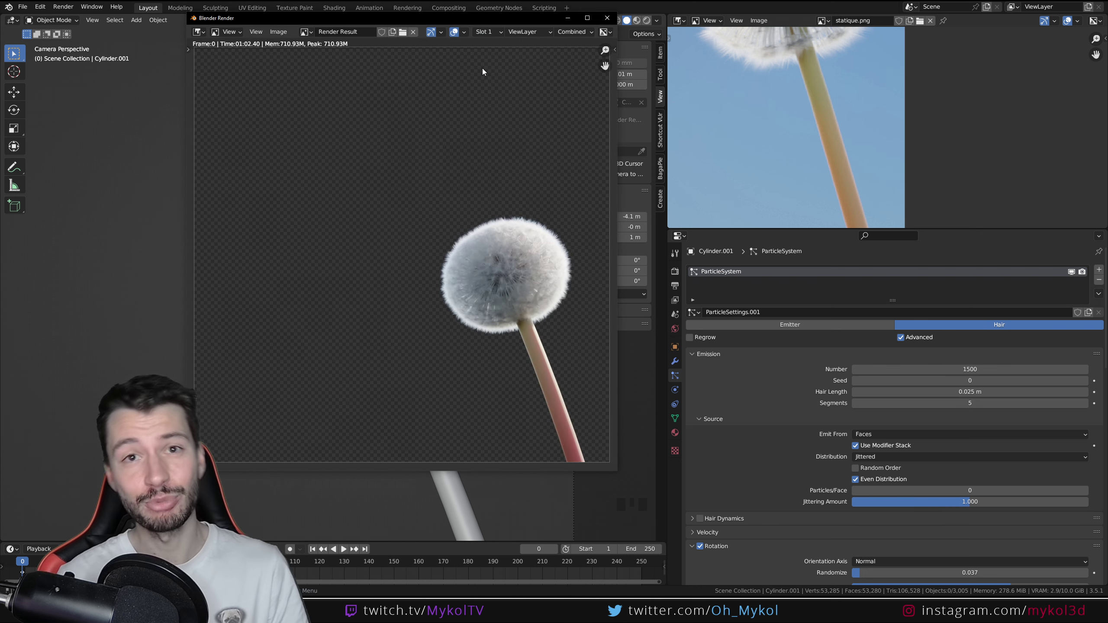